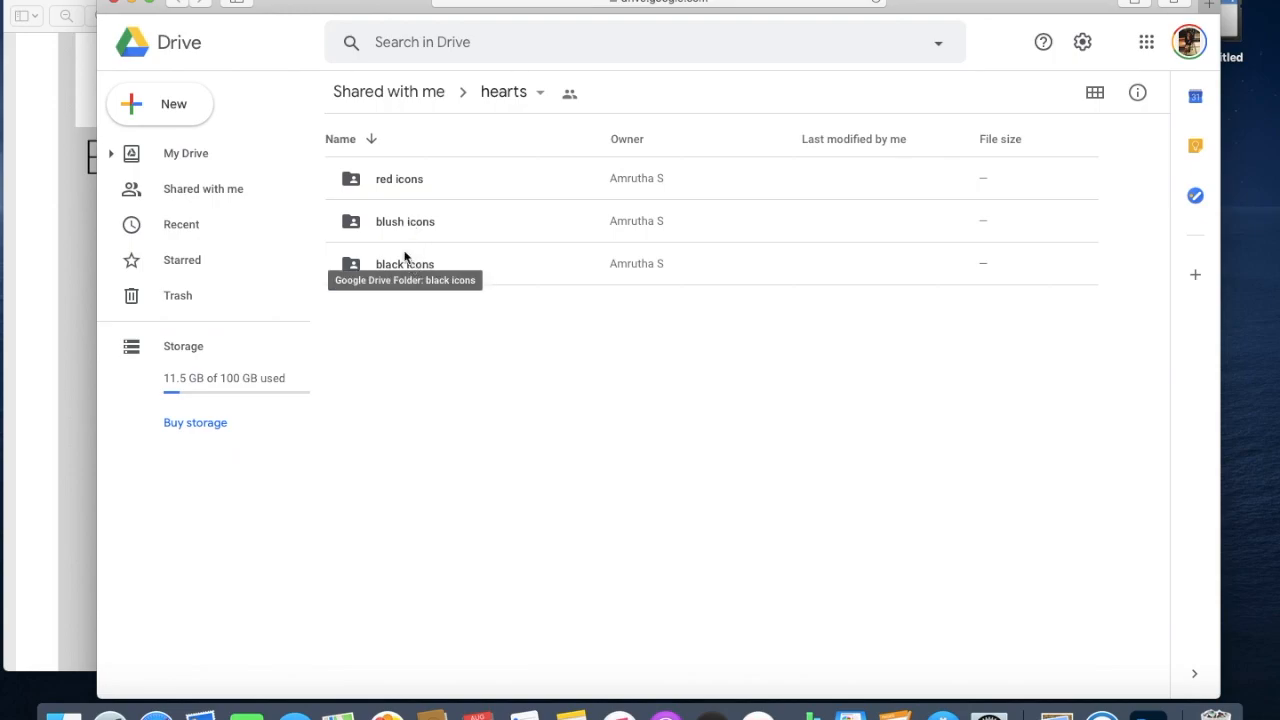
Open the red icons folder, browse its numbered PNGs, and download the folder as a zip.
click(394, 181)
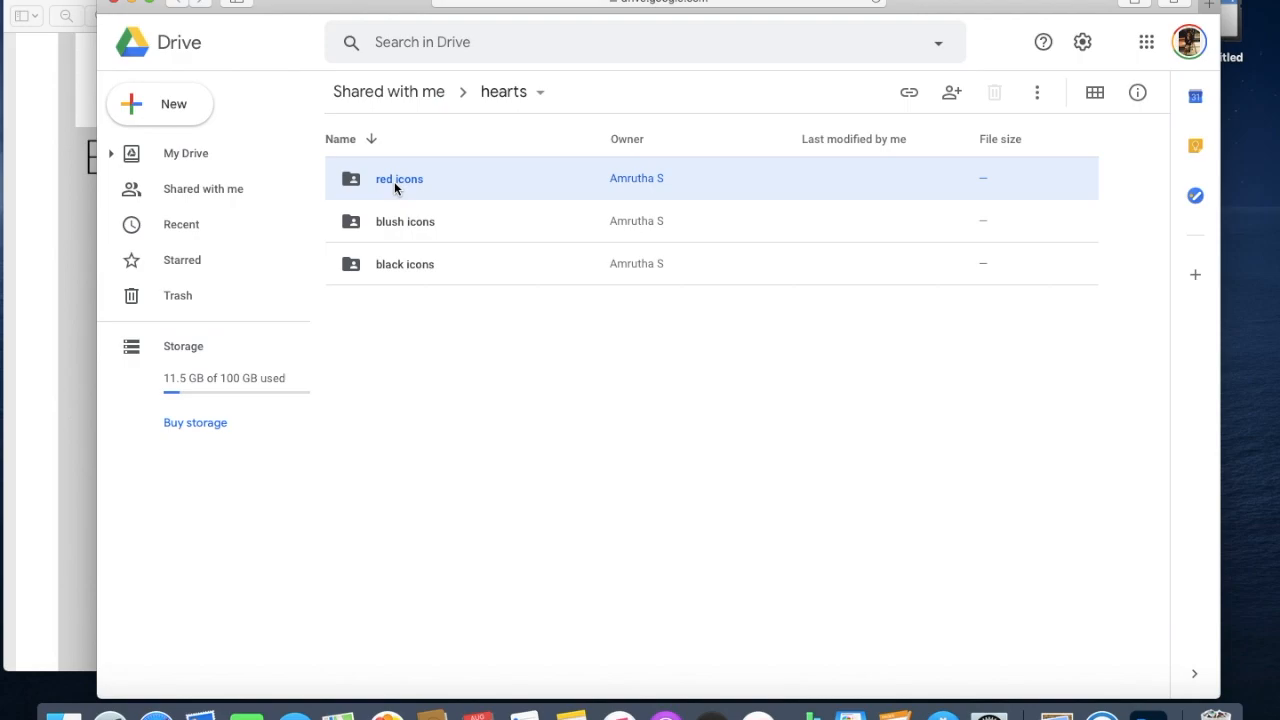
double_click(394, 181)
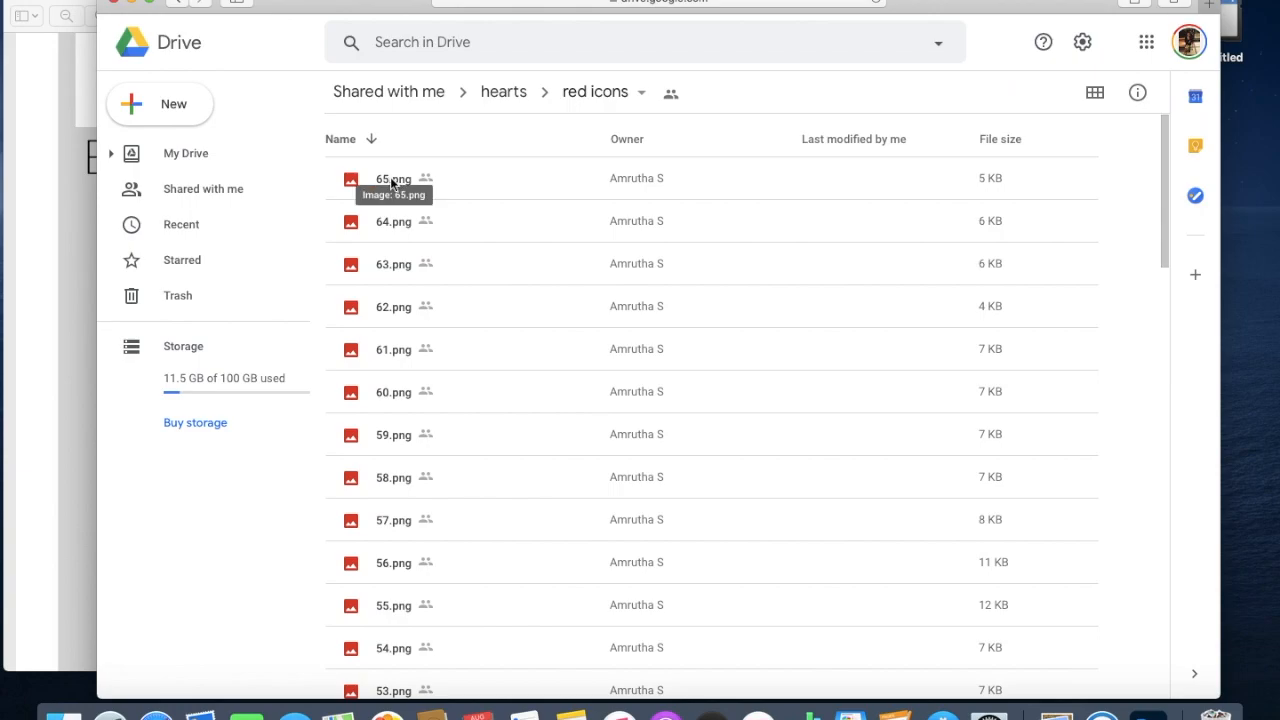
scroll(500, 410, down, 5)
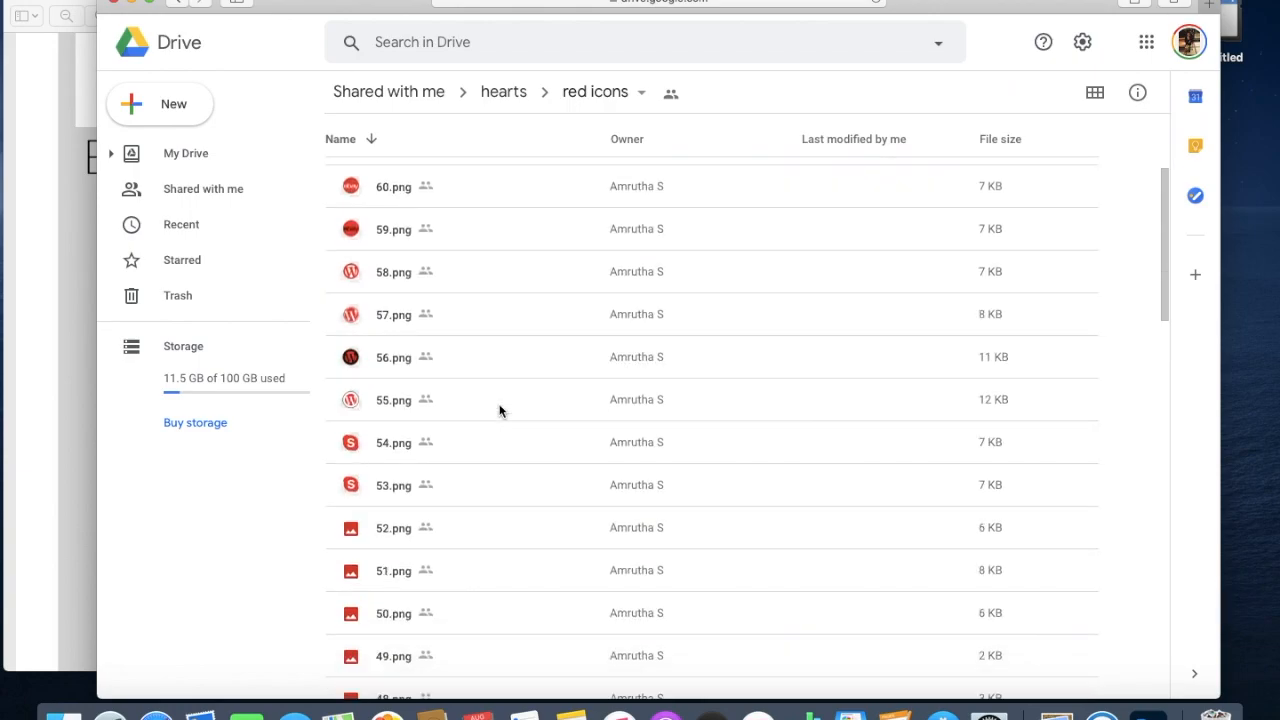
scroll(500, 410, down, 3)
scroll(500, 410, up, 8)
scroll(500, 410, up, 2)
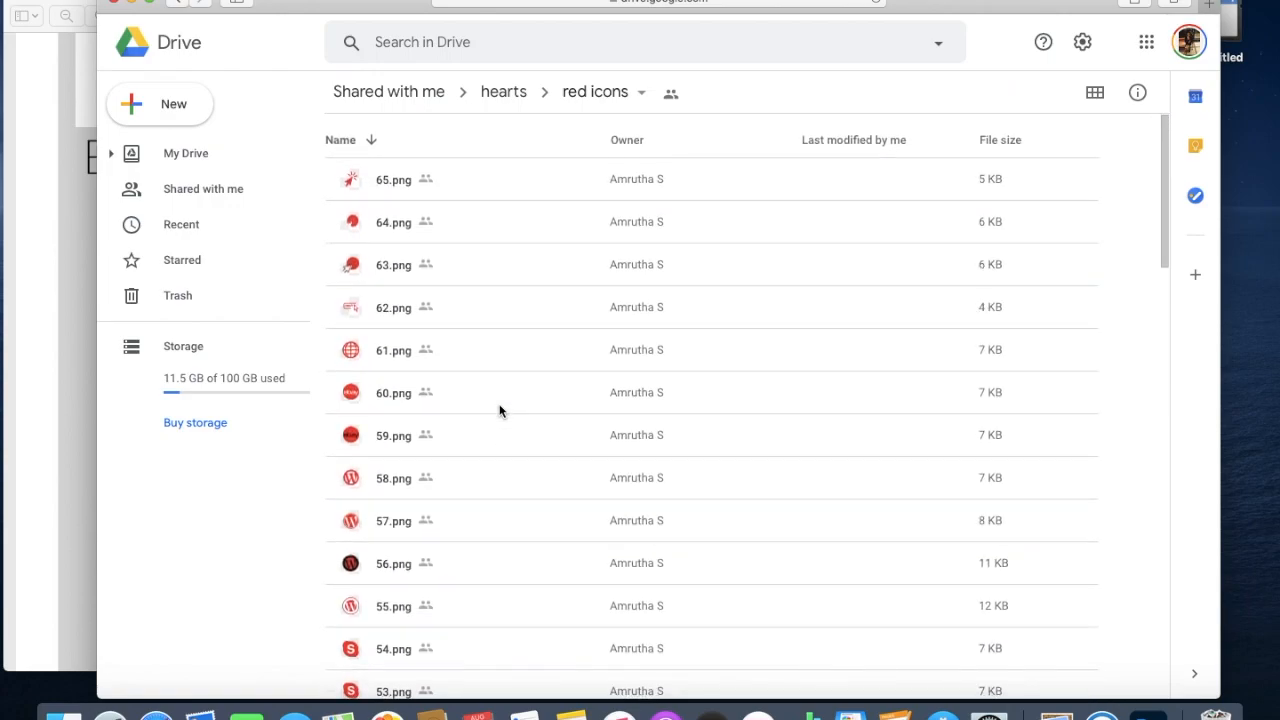
click(643, 95)
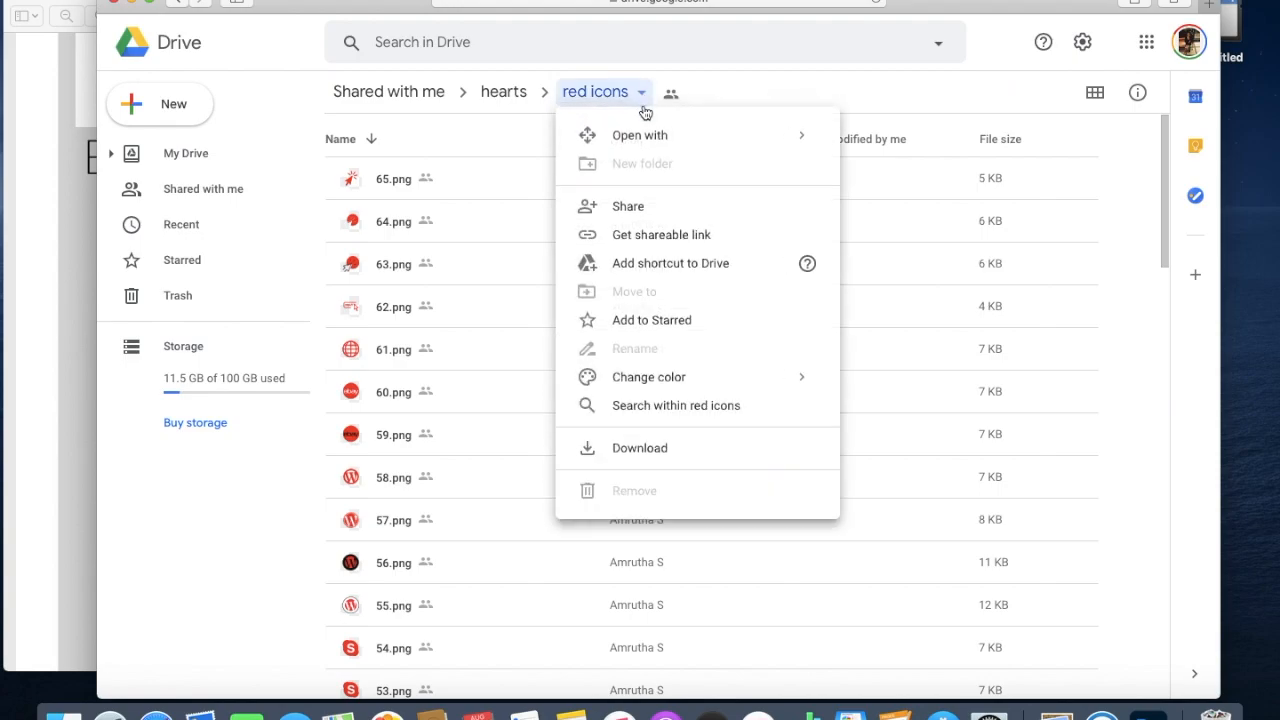
click(632, 448)
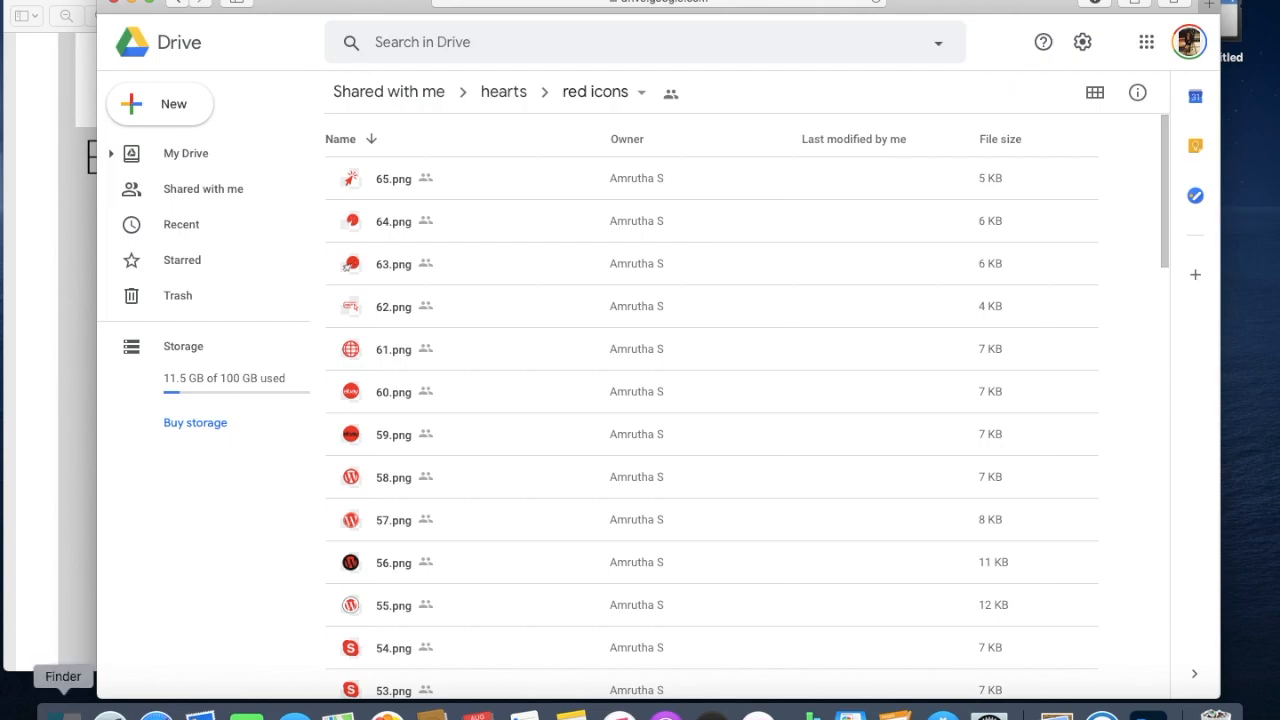
Open the downloaded PDF in Preview and follow its Edit the template link to Canva.
click(63, 714)
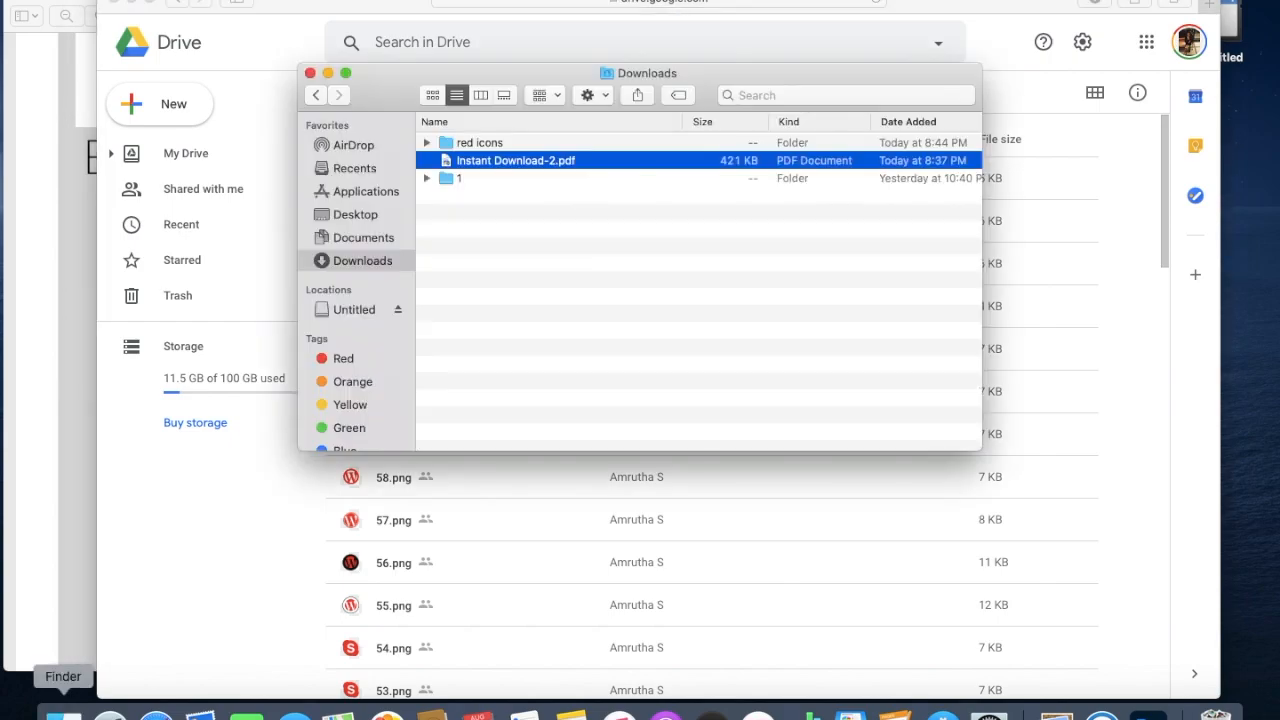
click(268, 475)
click(116, 3)
click(93, 257)
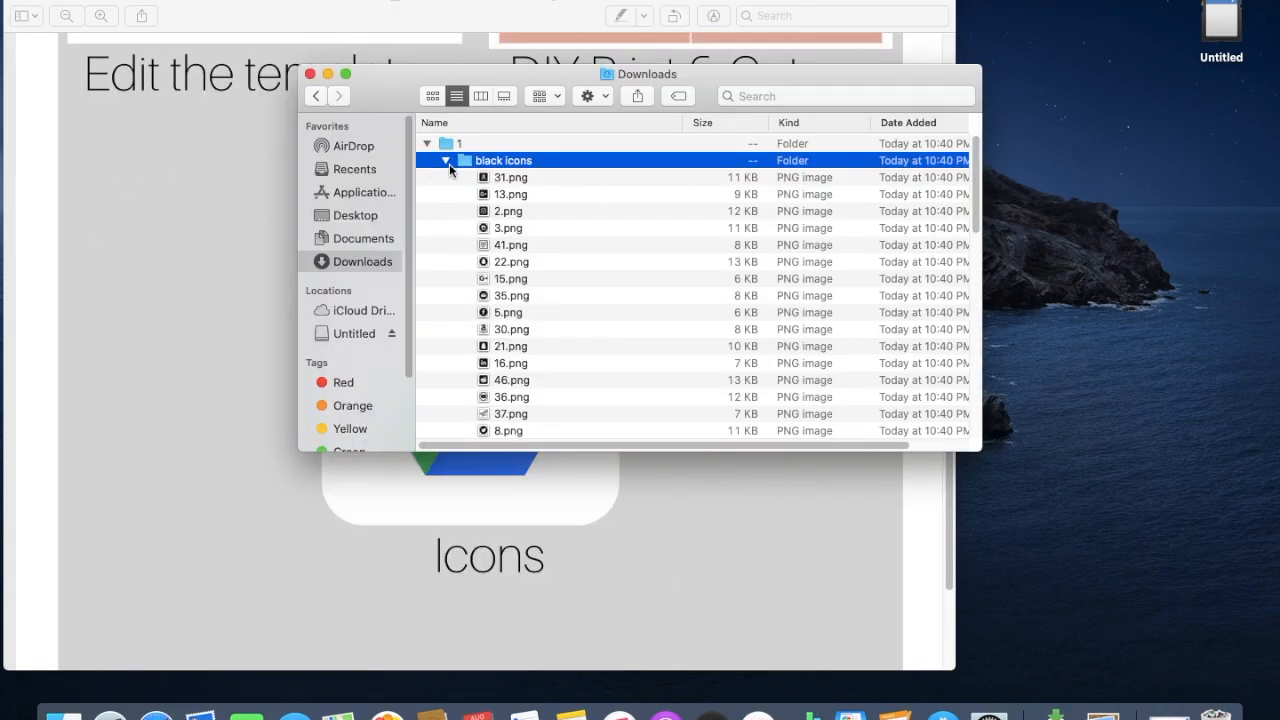
click(447, 162)
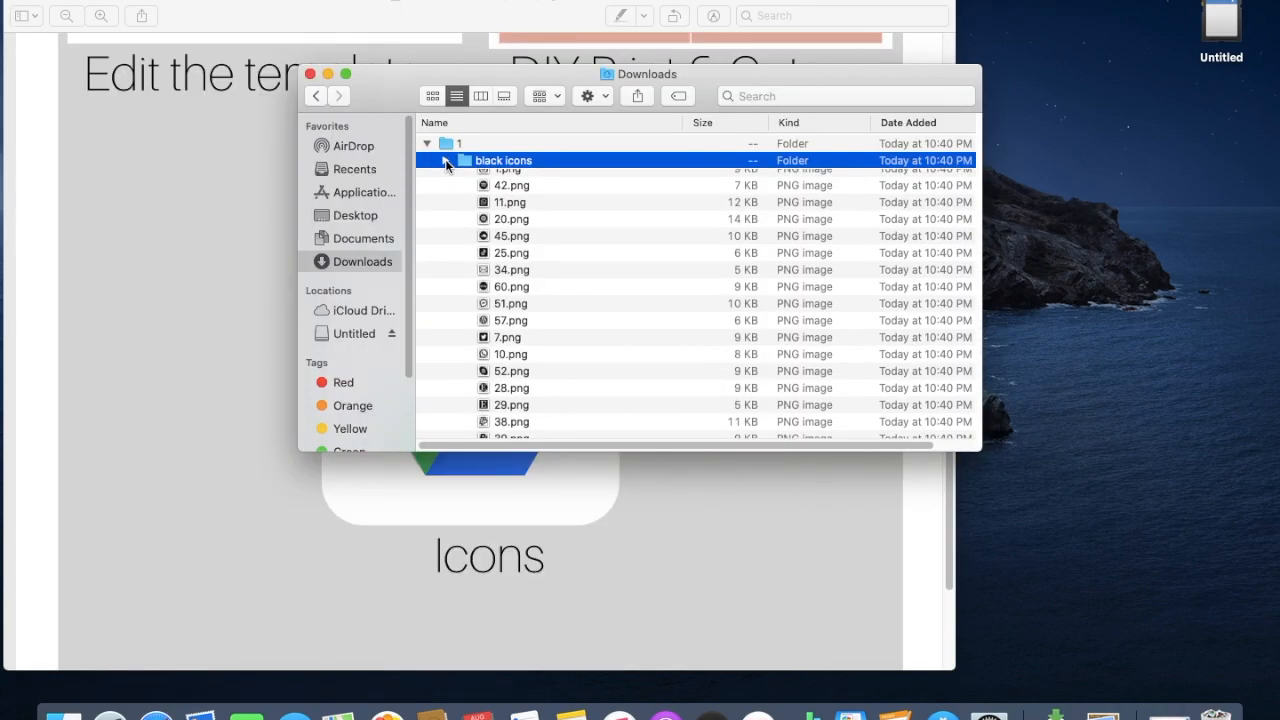
click(190, 146)
scroll(208, 140, up, 10)
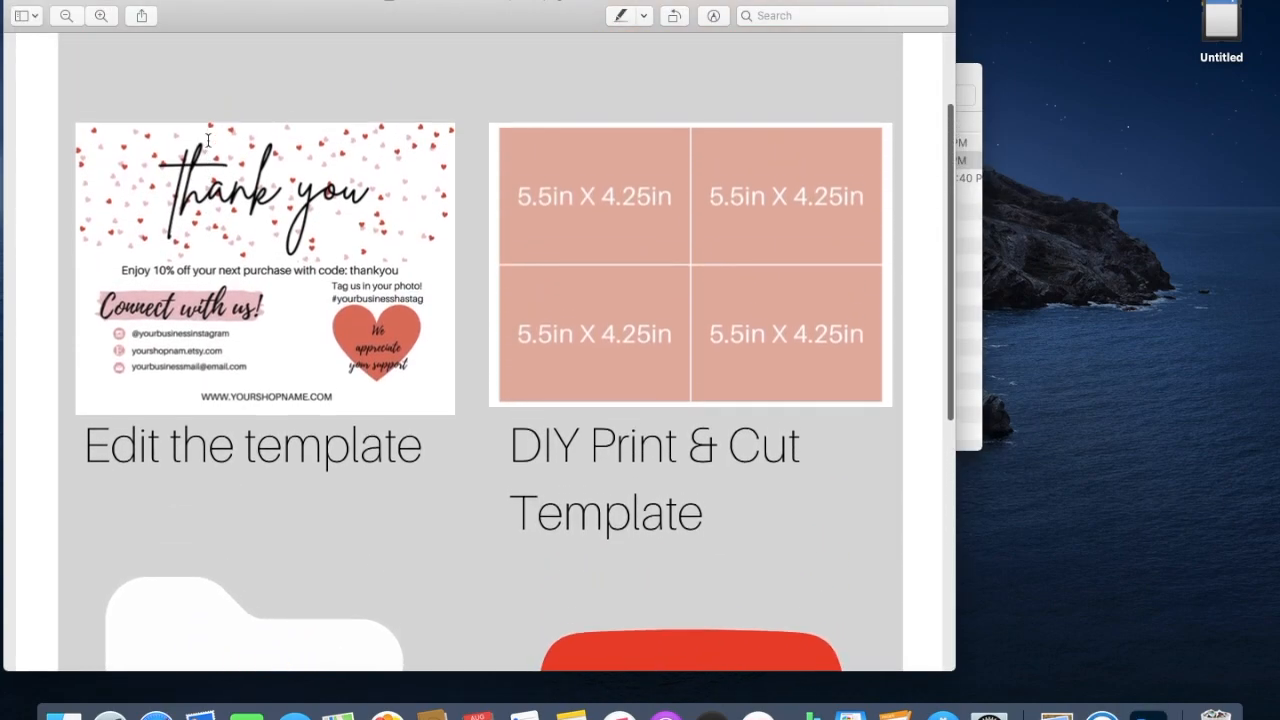
click(270, 262)
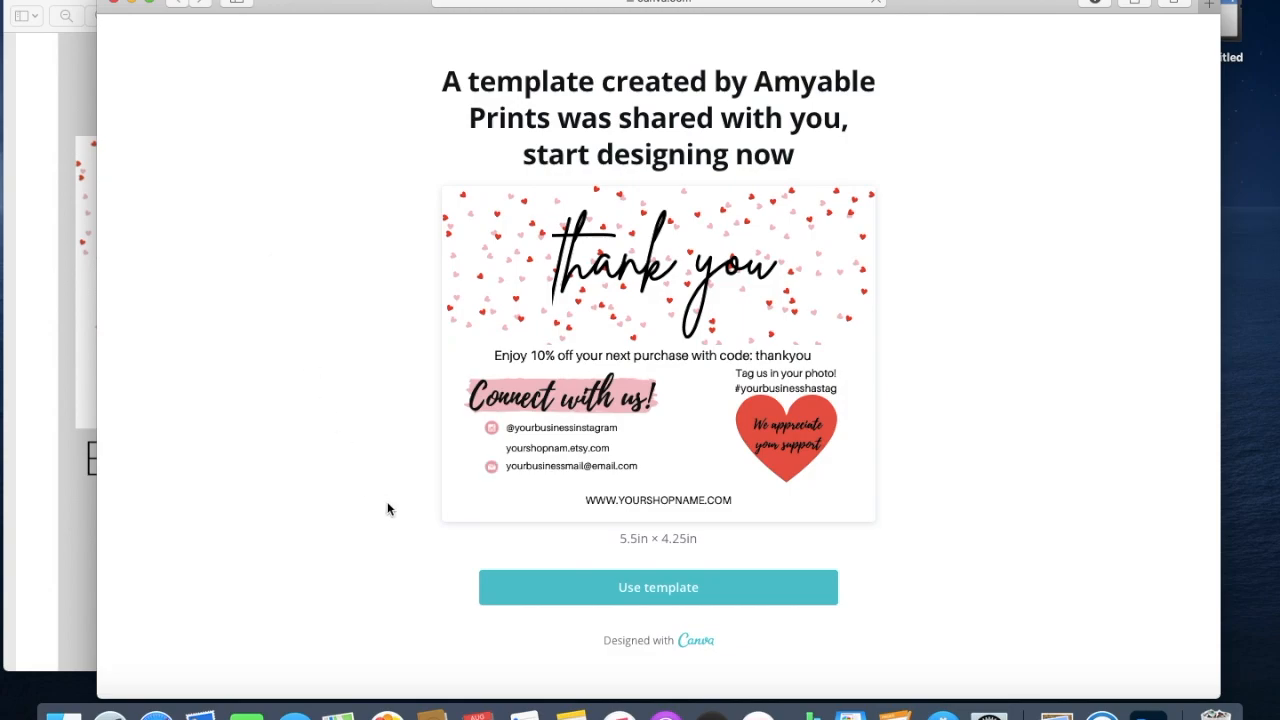
Choose Use template and sign up with Google to get an editable Copy of Thank You.
click(521, 600)
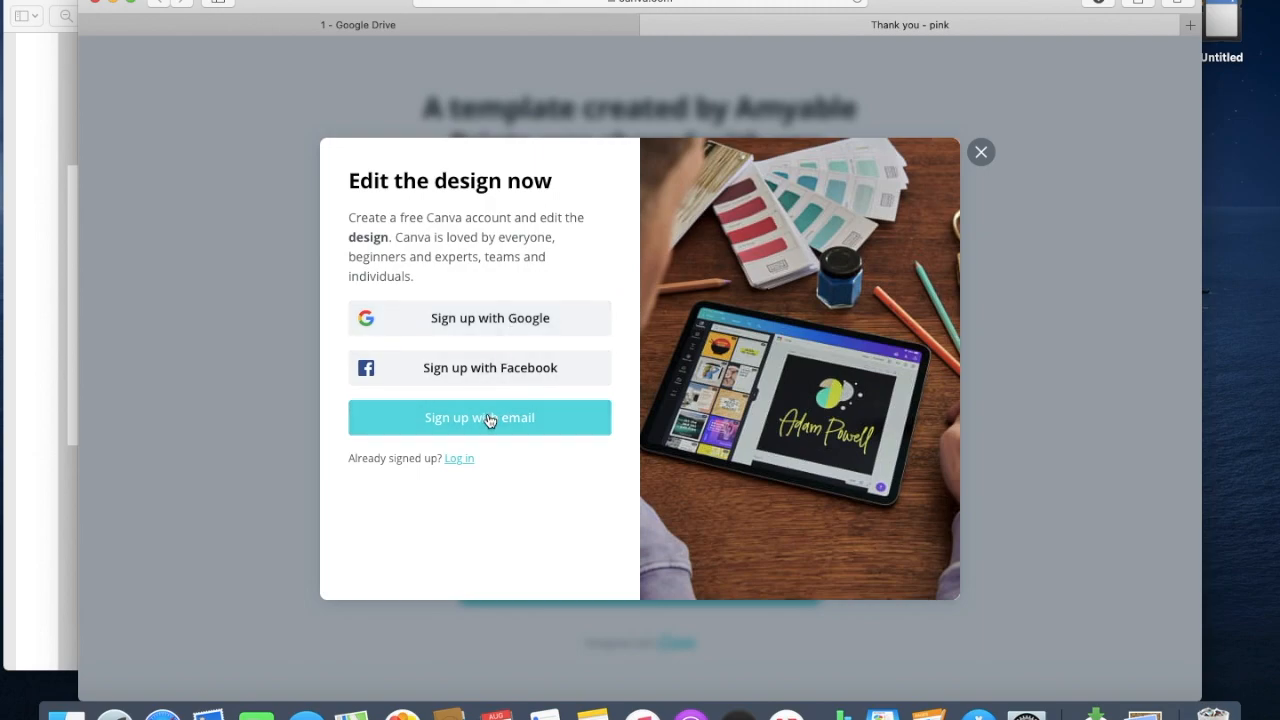
click(494, 320)
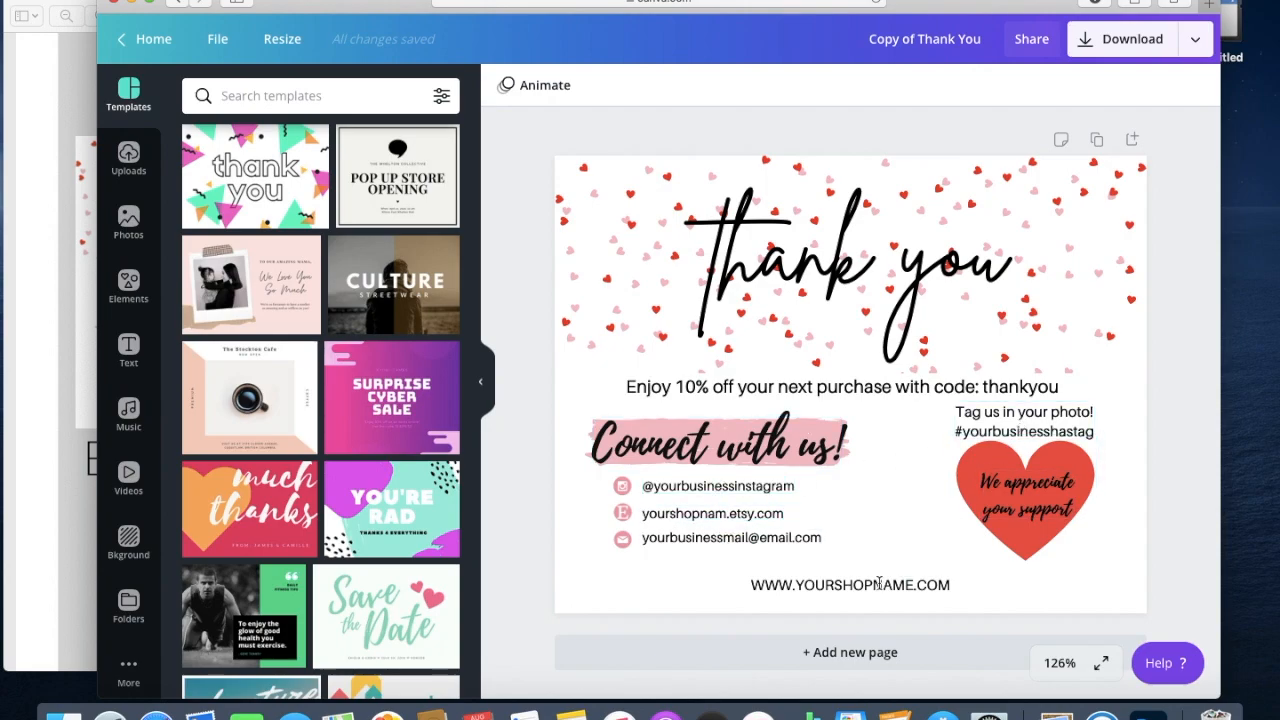
Replace the Thank you heading text with 'handmade for you'.
click(820, 260)
click(850, 258)
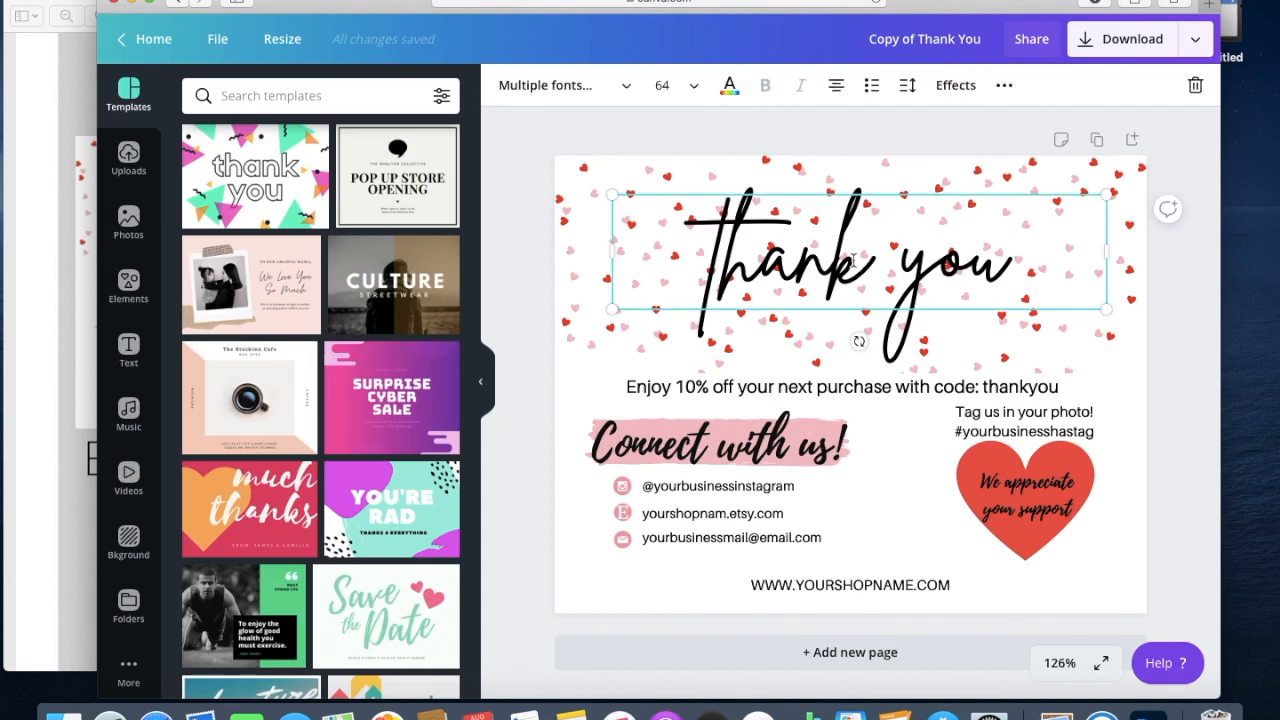
double_click(853, 260)
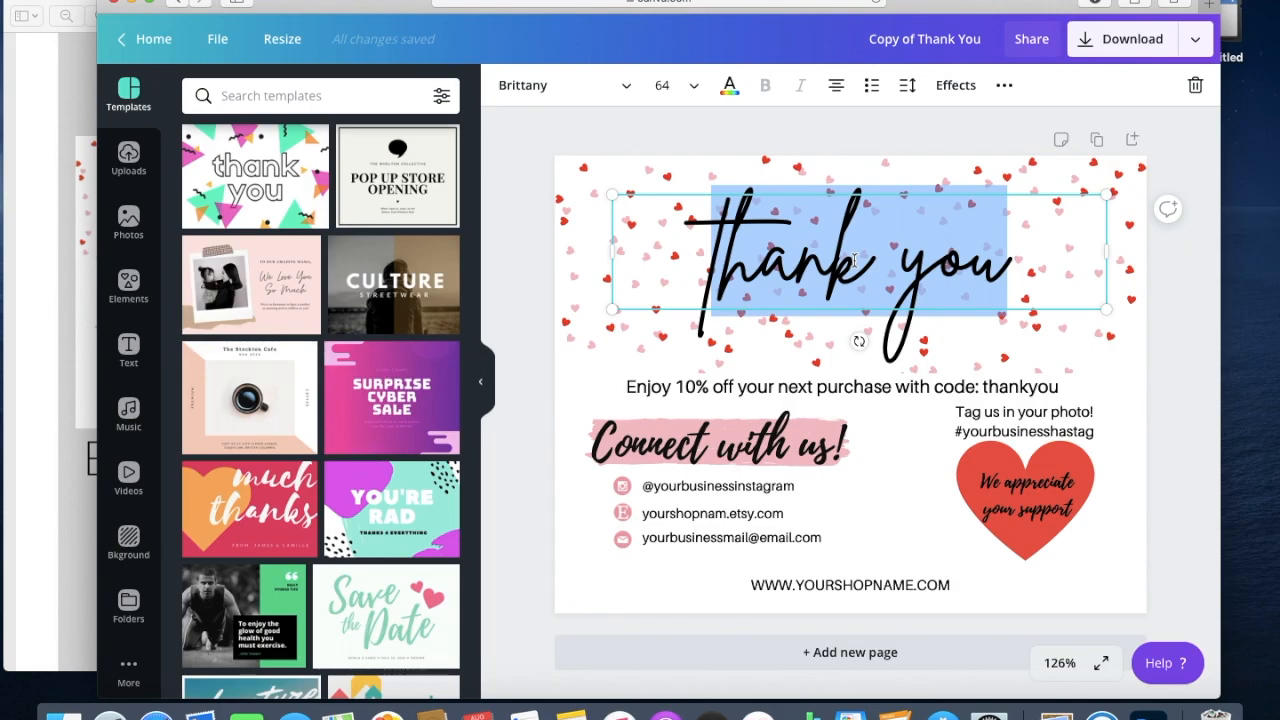
text(han)
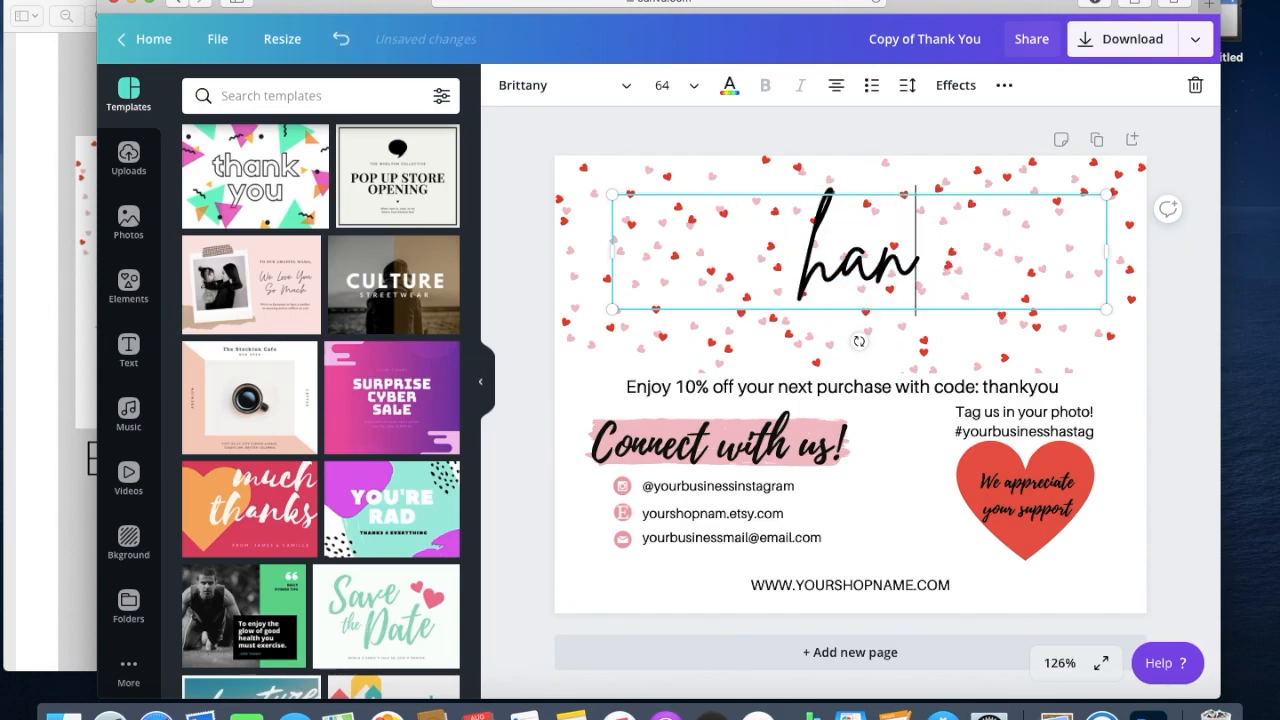
text(dmade for you)
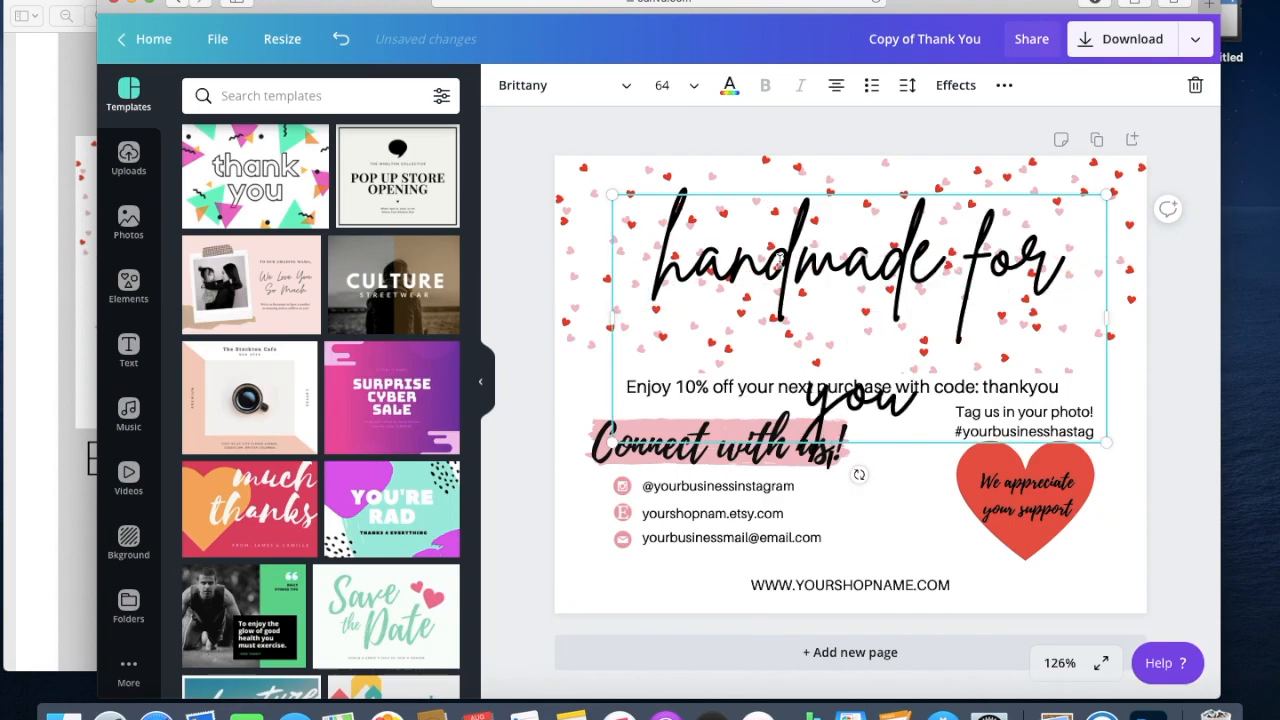
Widen the heading box on both sides and recentre it across the top of the card.
mouse_move(612, 321)
mouse_down()
mouse_move(573, 320)
mouse_move(594, 323)
mouse_up()
drag(1104, 321, 1138, 319)
drag(957, 271, 940, 269)
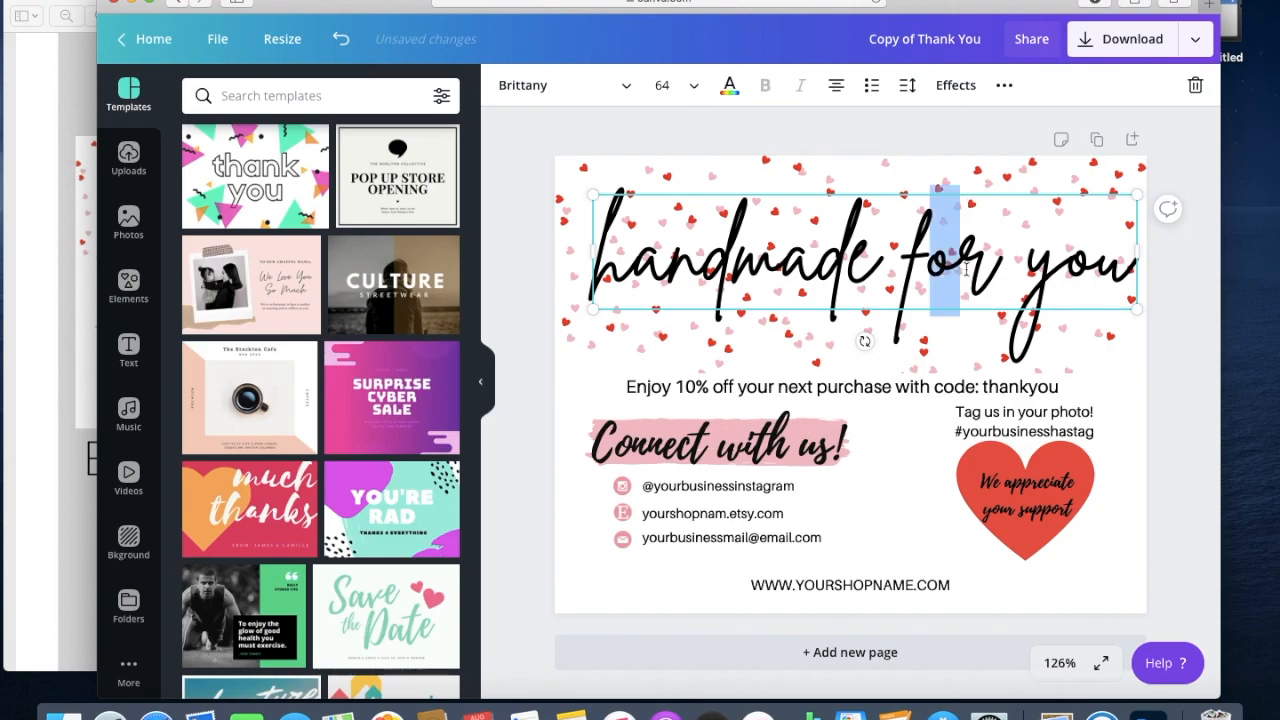
click(1160, 423)
drag(900, 290, 884, 291)
click(1186, 500)
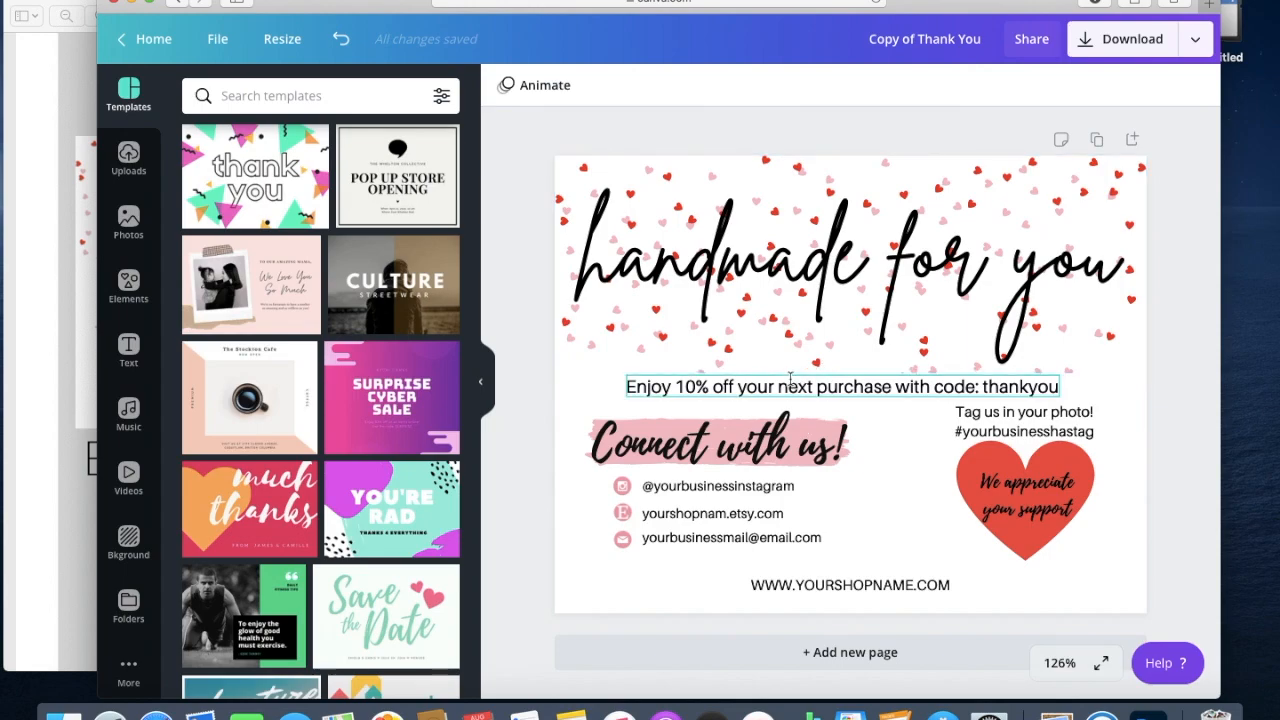
Change the discount from 10% to 15% and the code from thankyou to FORYOU15.
click(683, 388)
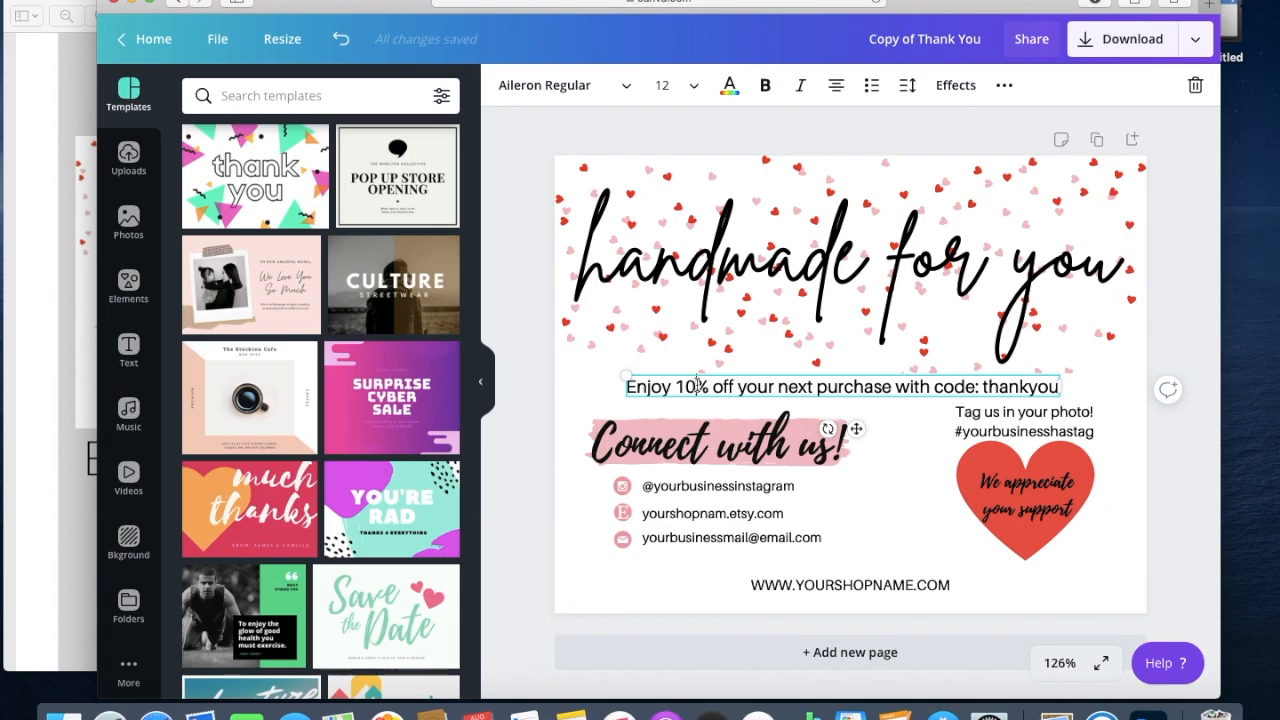
key(BackSpace)
text(5)
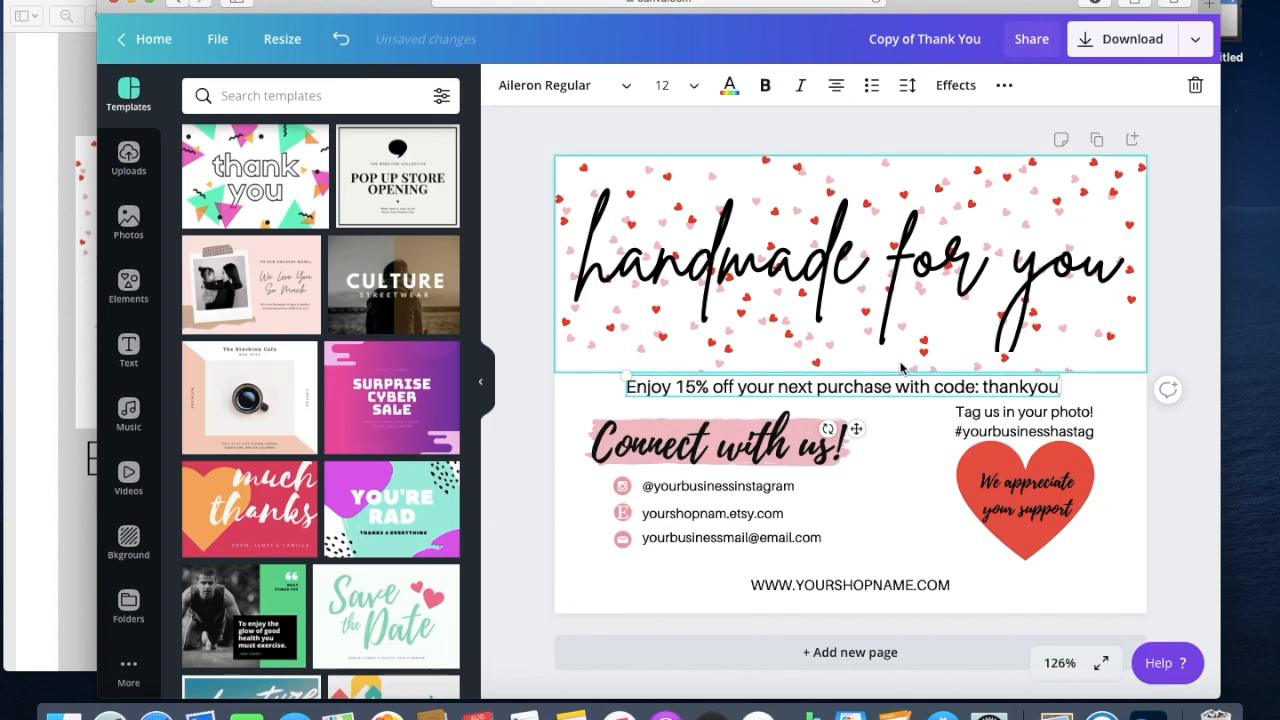
double_click(1002, 386)
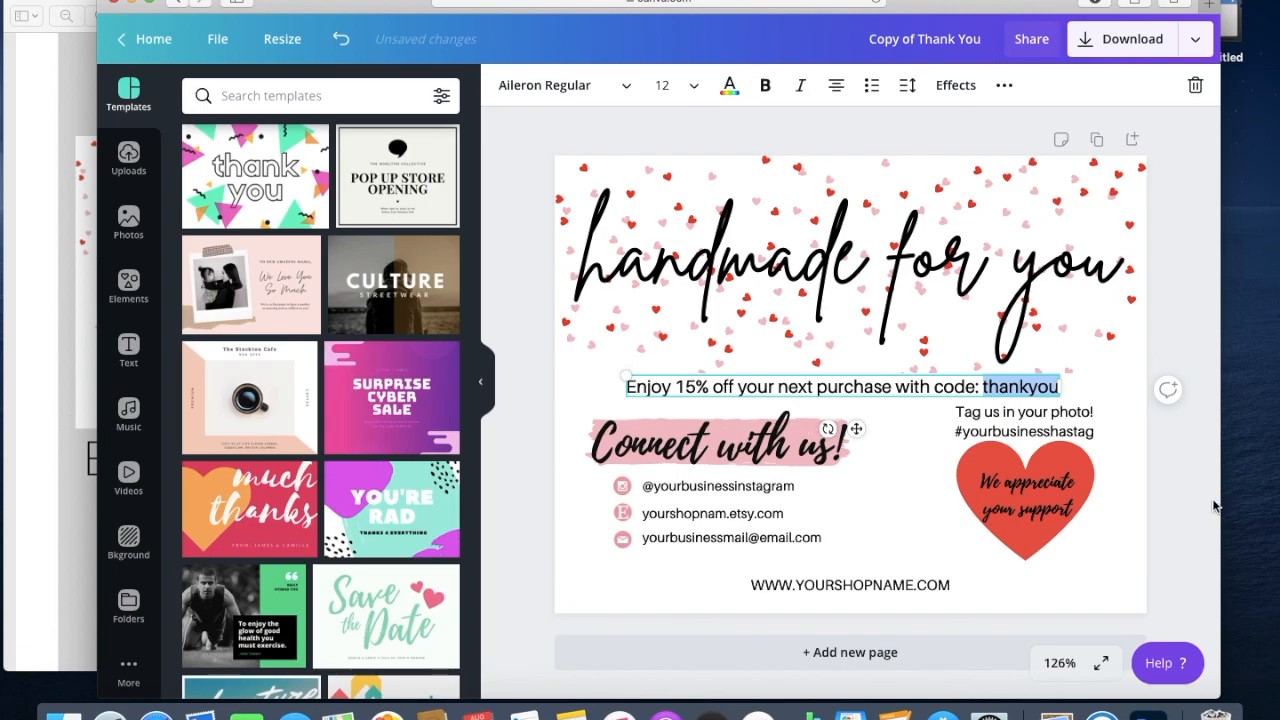
text(FORYOU15)
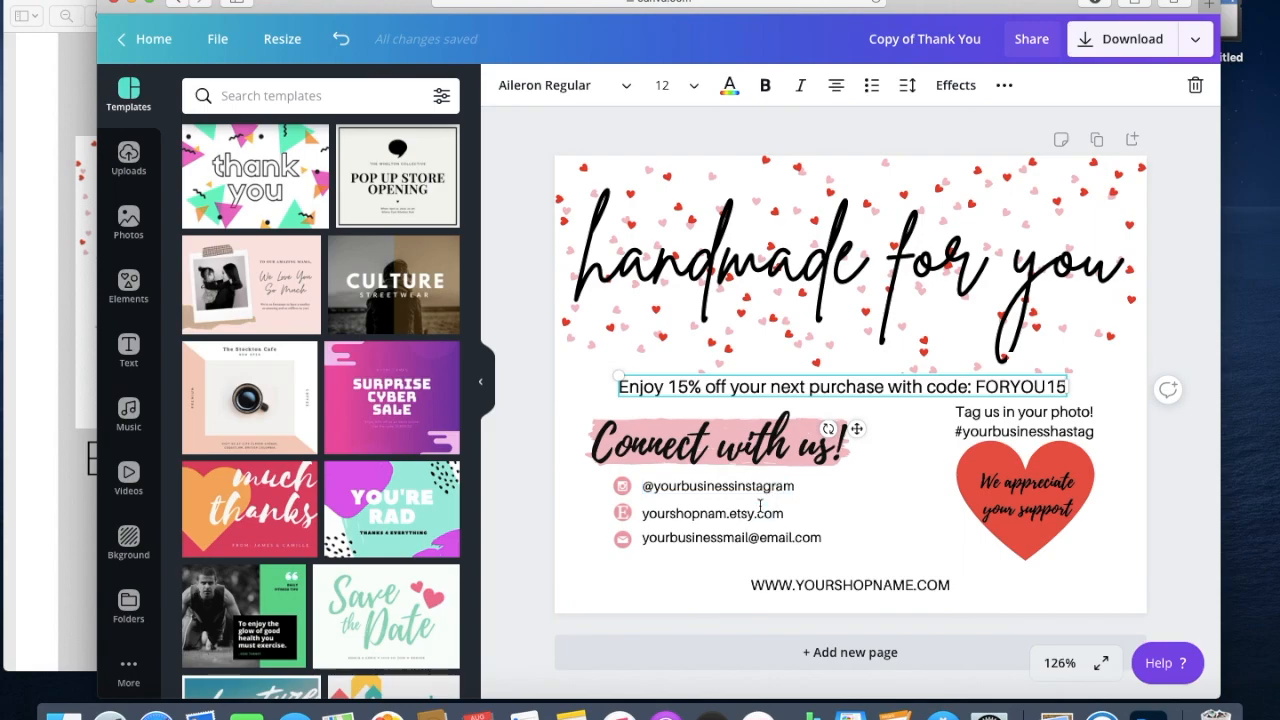
click(836, 508)
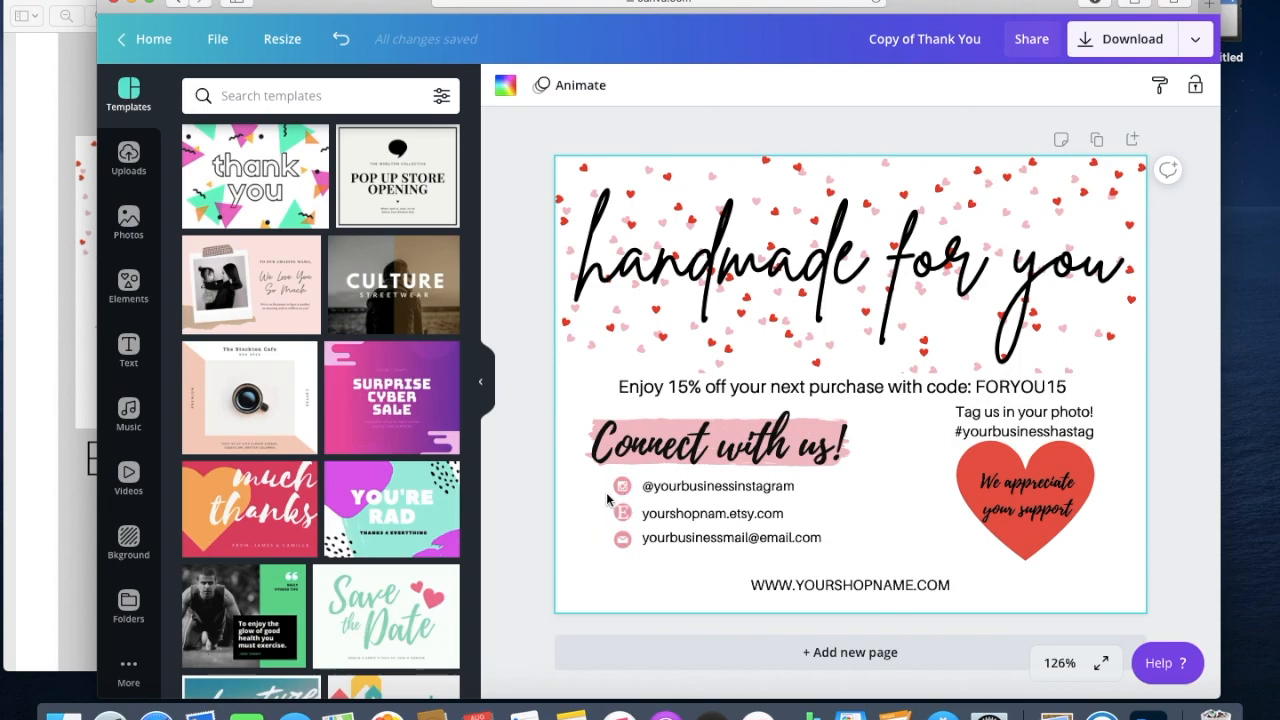
Upload the red 1.png Instagram icon, replacing the old one, sized beside the Instagram handle.
click(125, 163)
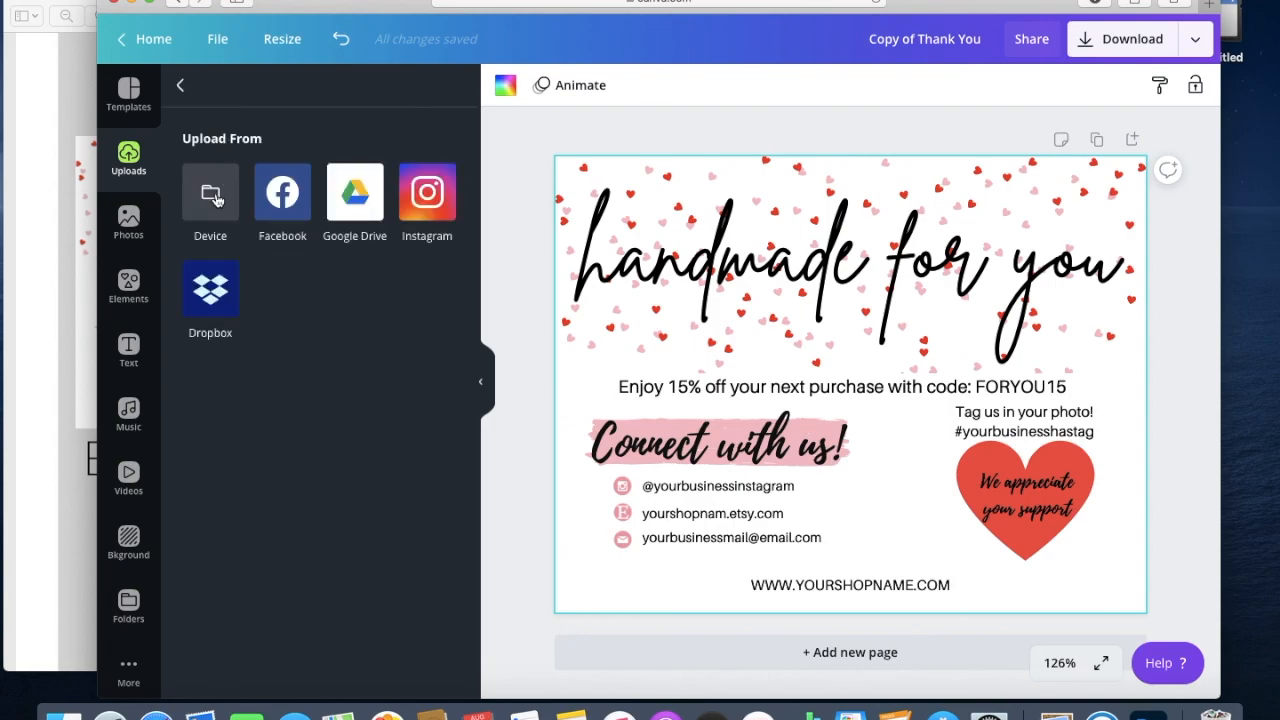
click(215, 199)
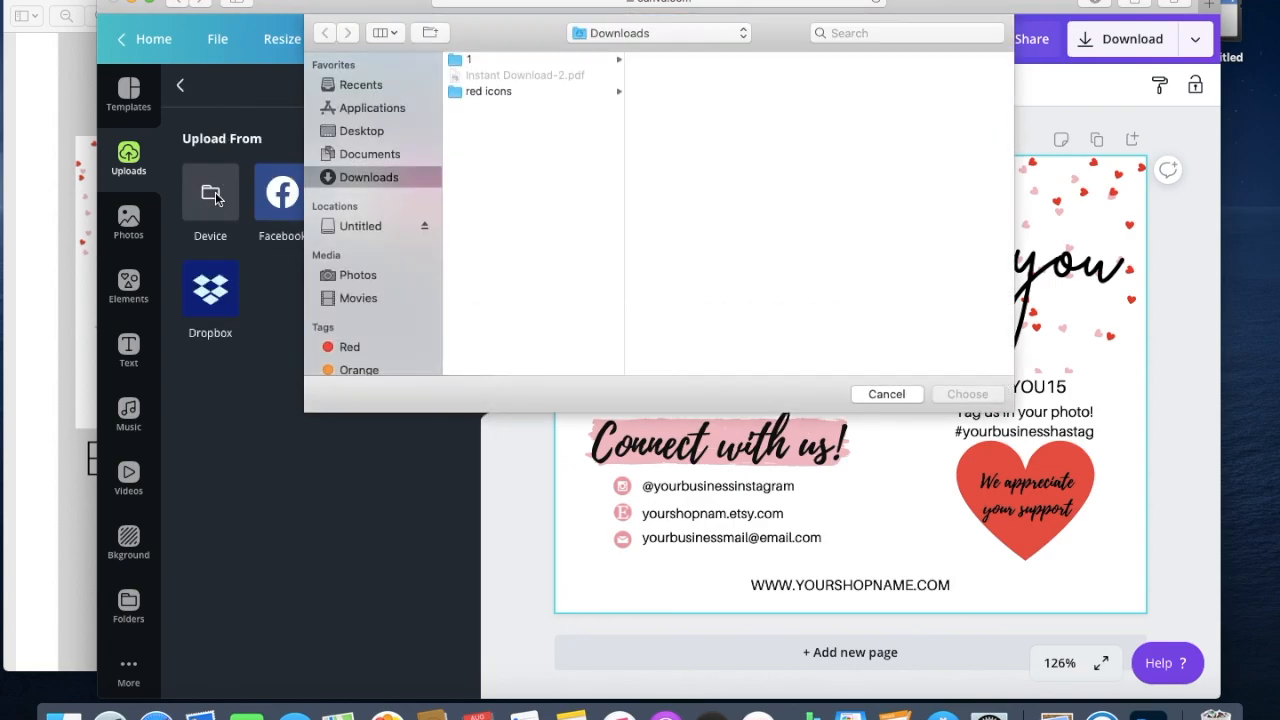
click(477, 94)
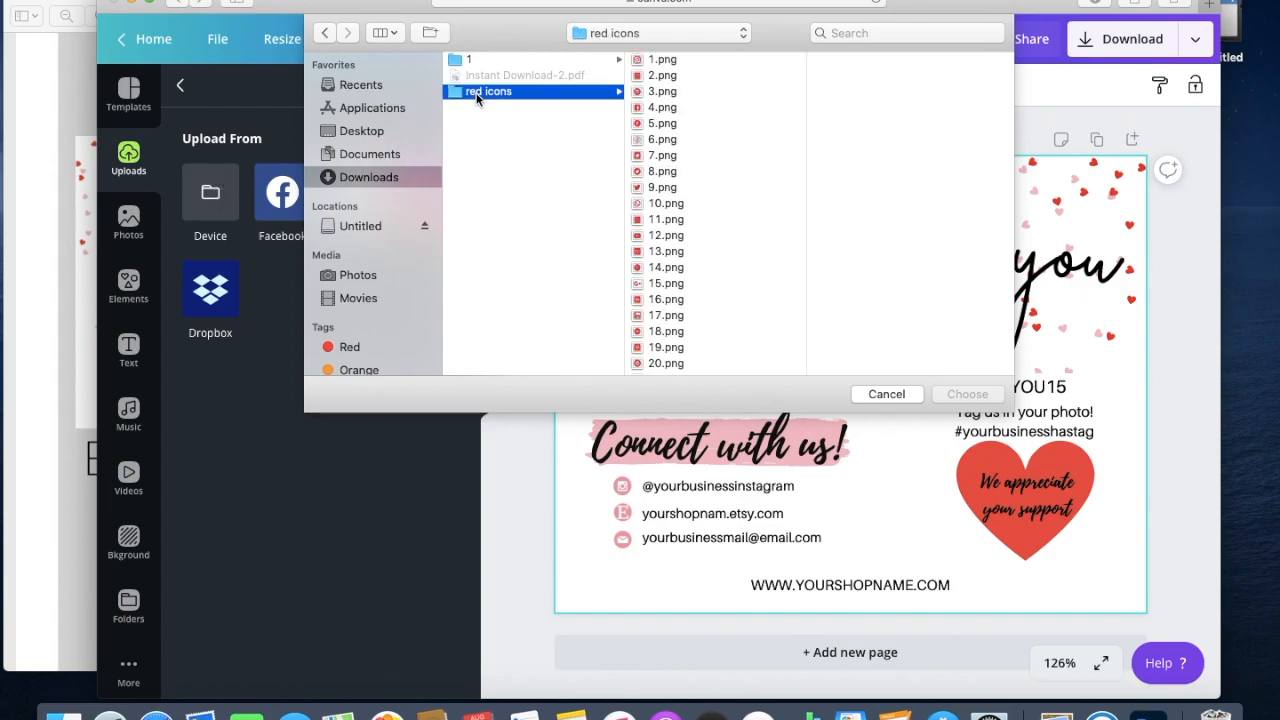
click(662, 61)
key(Down)
key(Down)
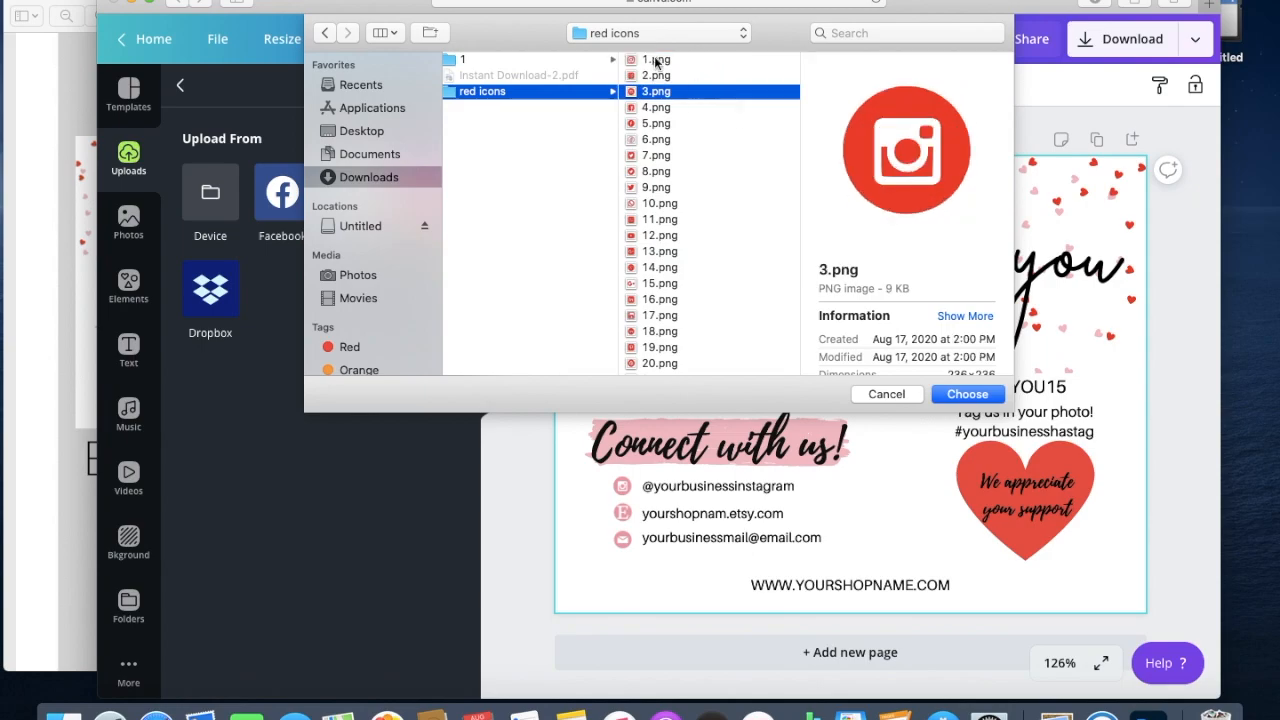
click(662, 61)
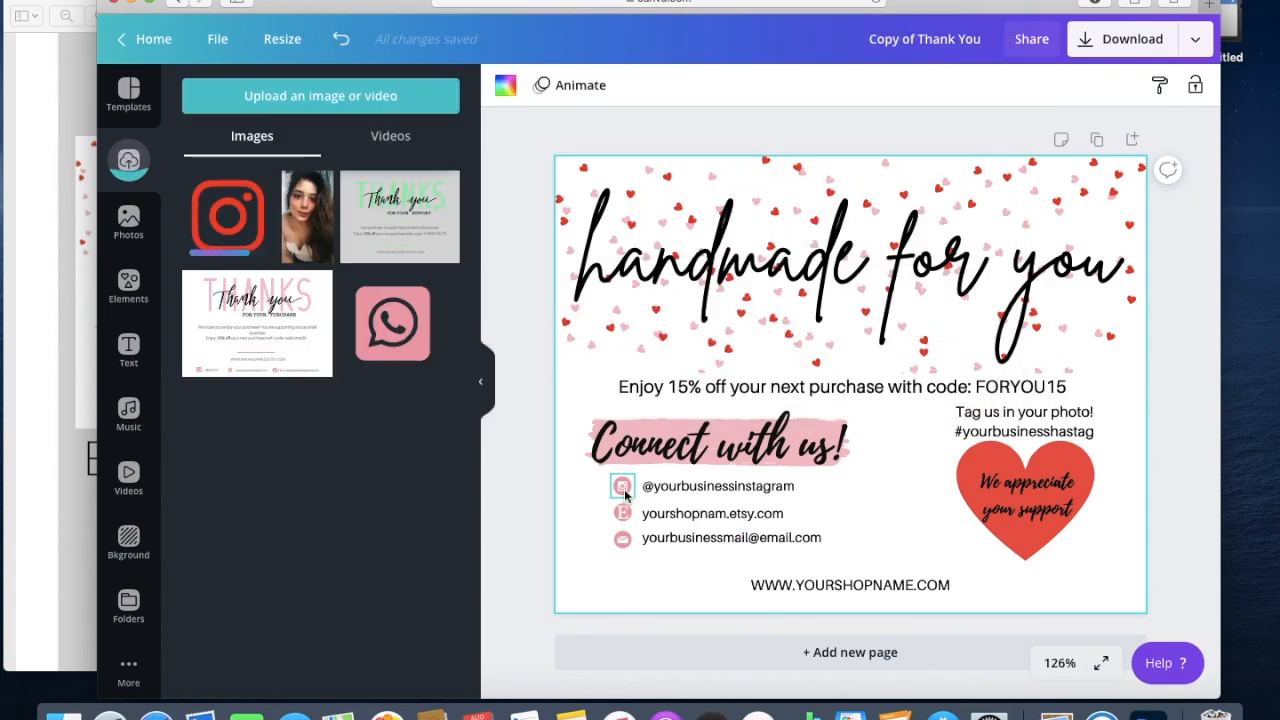
click(623, 487)
key(Delete)
click(228, 216)
drag(849, 384, 670, 471)
drag(559, 361, 710, 510)
drag(747, 547, 617, 498)
drag(650, 532, 623, 488)
click(603, 482)
Upload the red Etsy E icon and shrink it into place beside the Etsy line.
click(578, 470)
click(267, 97)
click(466, 158)
scroll(470, 220, down, 5)
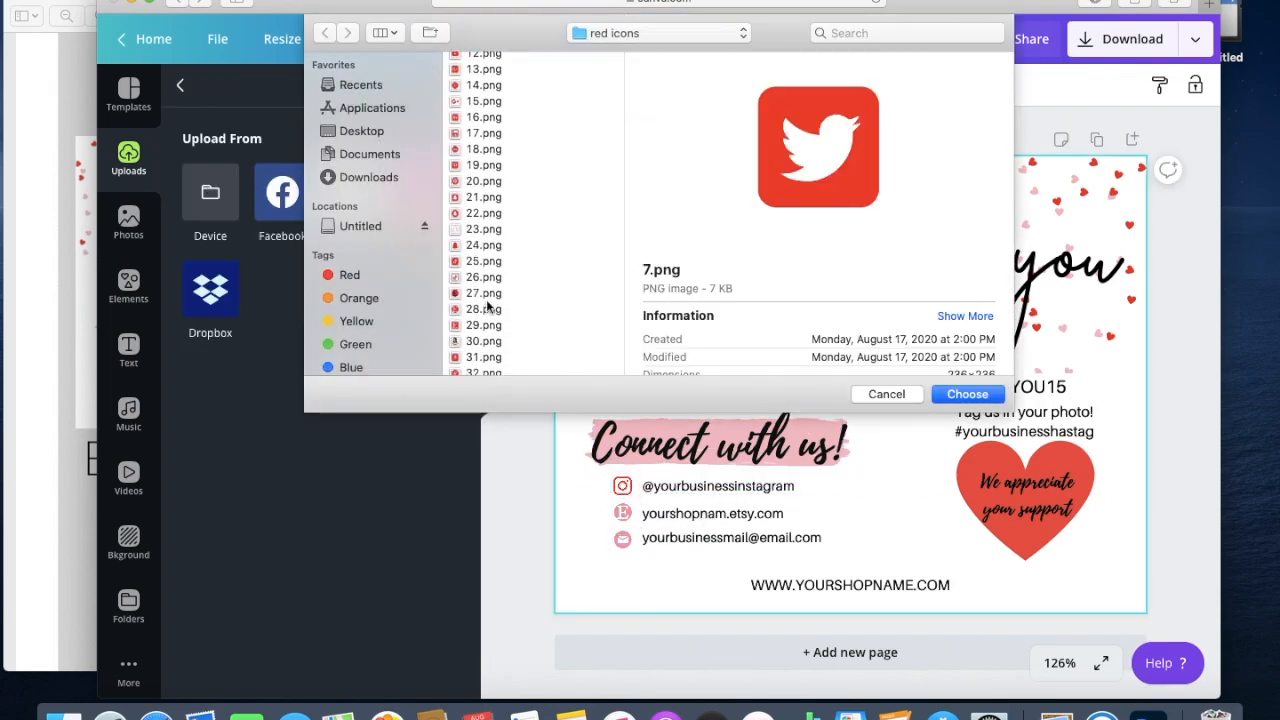
click(484, 323)
scroll(489, 310, down, 3)
super+click(484, 316)
click(966, 393)
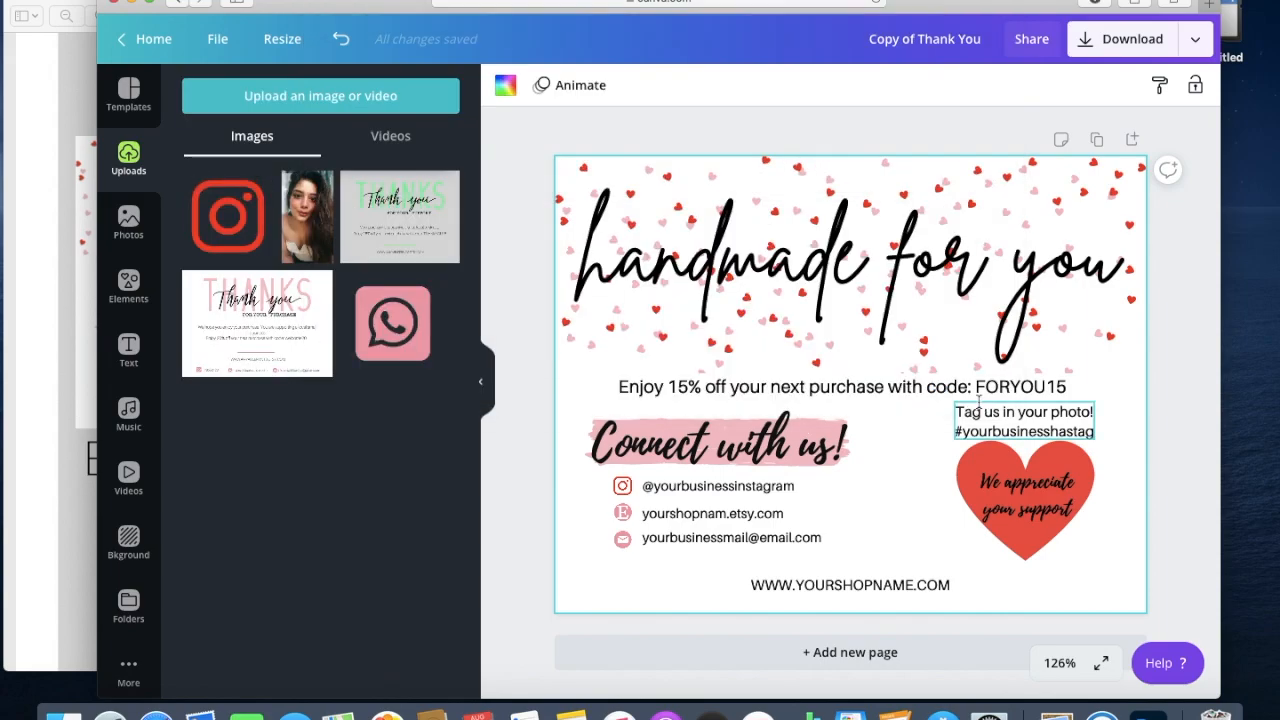
click(312, 204)
drag(962, 273, 775, 460)
click(775, 455)
key(super+z)
drag(892, 443, 711, 562)
drag(783, 391, 622, 514)
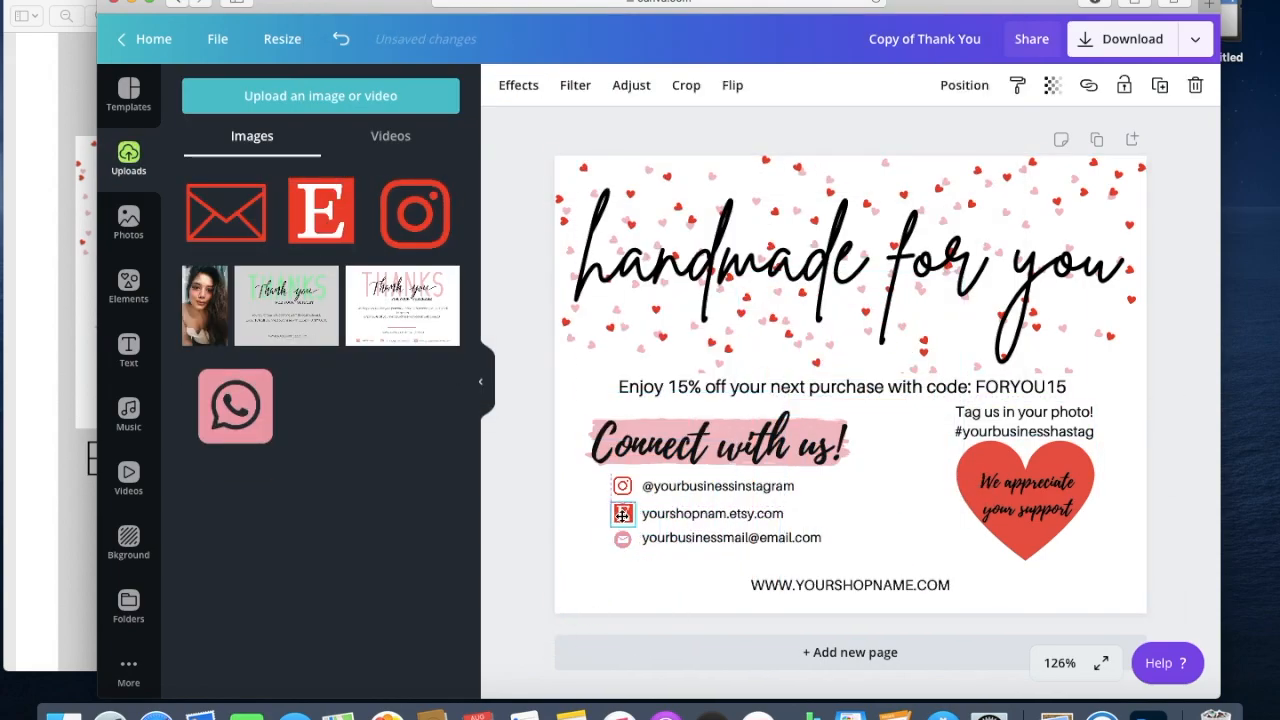
Delete the pink mail icon and place a small red envelope beside the email line.
click(663, 549)
click(622, 538)
key(BackSpace)
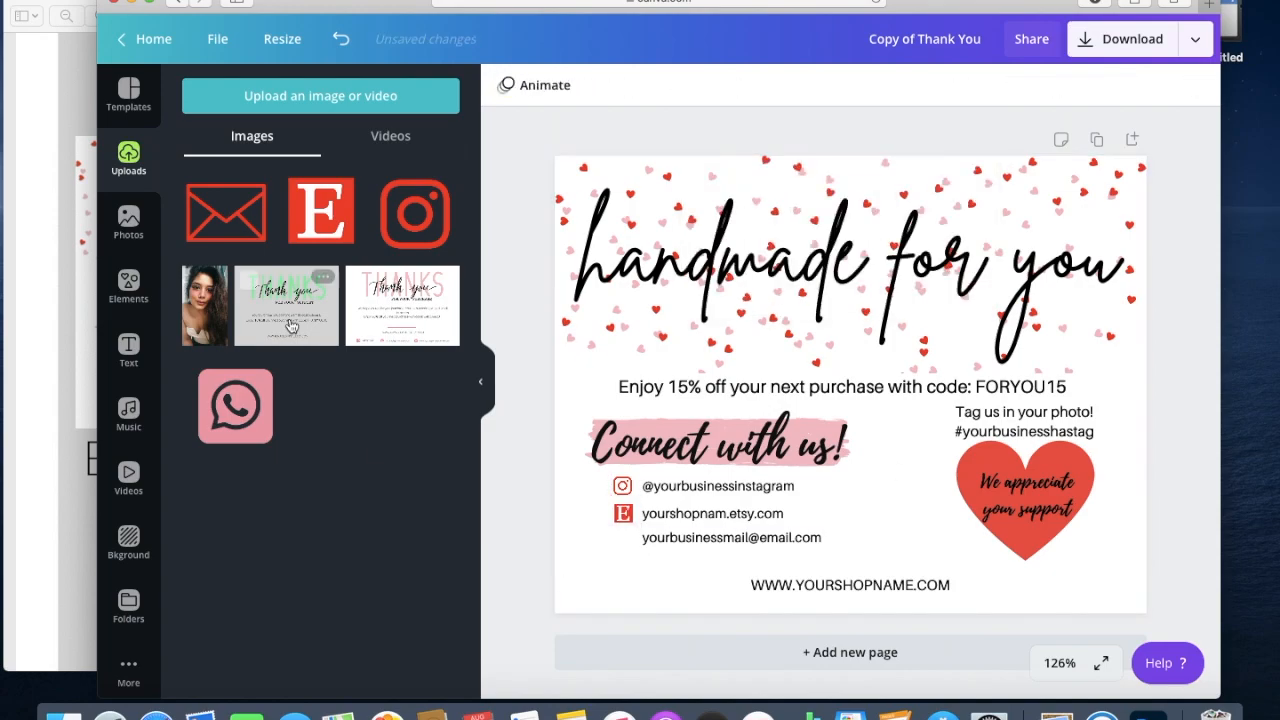
click(228, 222)
drag(916, 451, 733, 568)
drag(779, 390, 614, 548)
drag(621, 540, 623, 539)
click(679, 566)
click(622, 540)
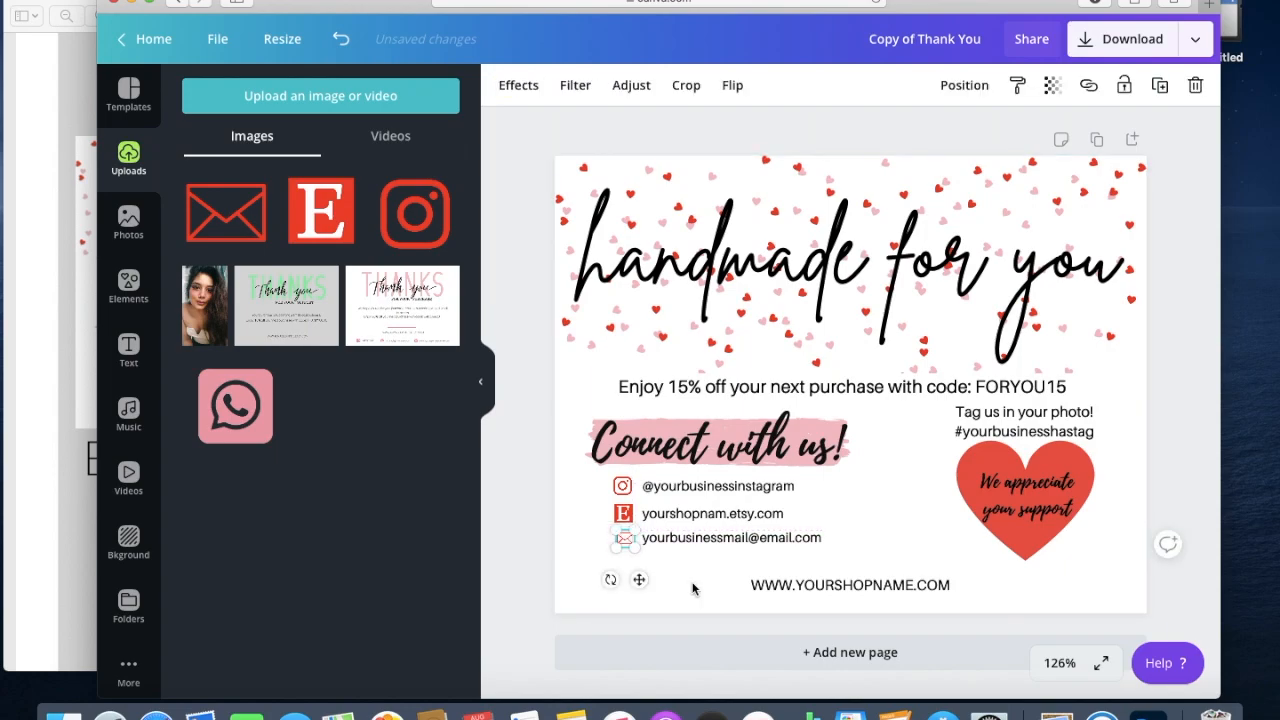
click(669, 566)
Replace the placeholder Instagram handle with the shop's own Instagram handle.
click(650, 486)
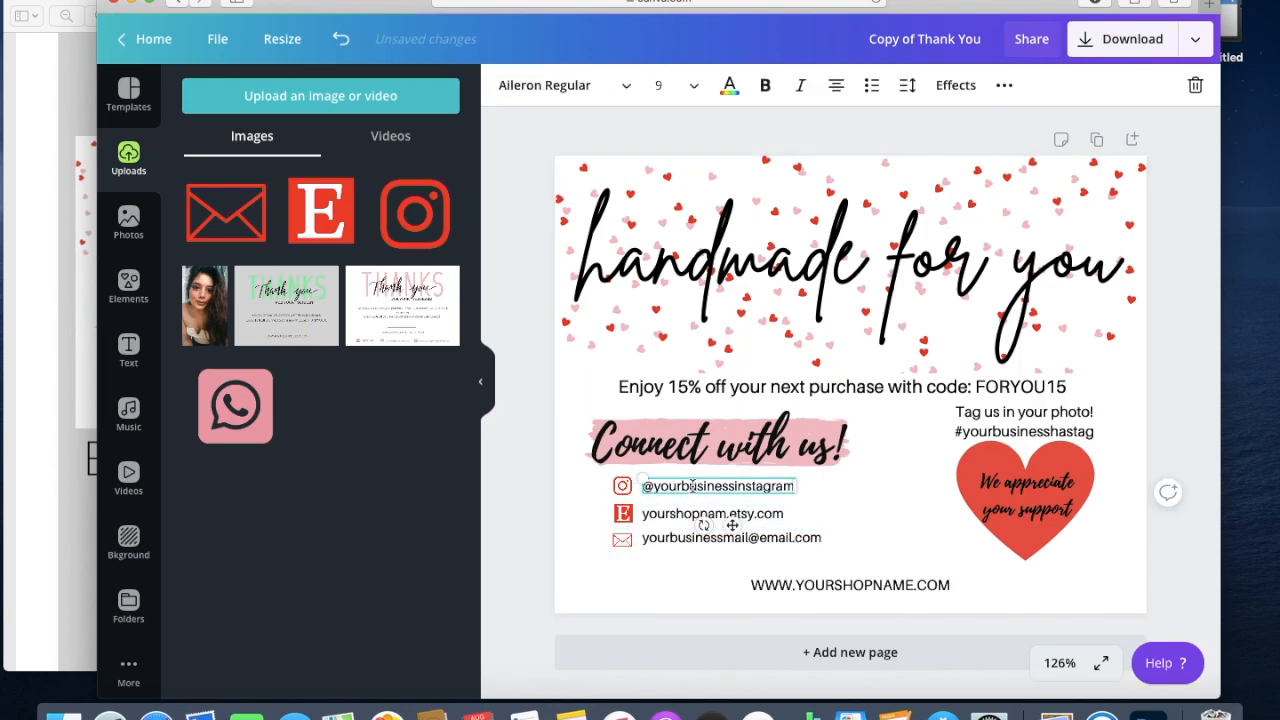
drag(648, 485, 670, 488)
key(super+z)
drag(793, 486, 662, 490)
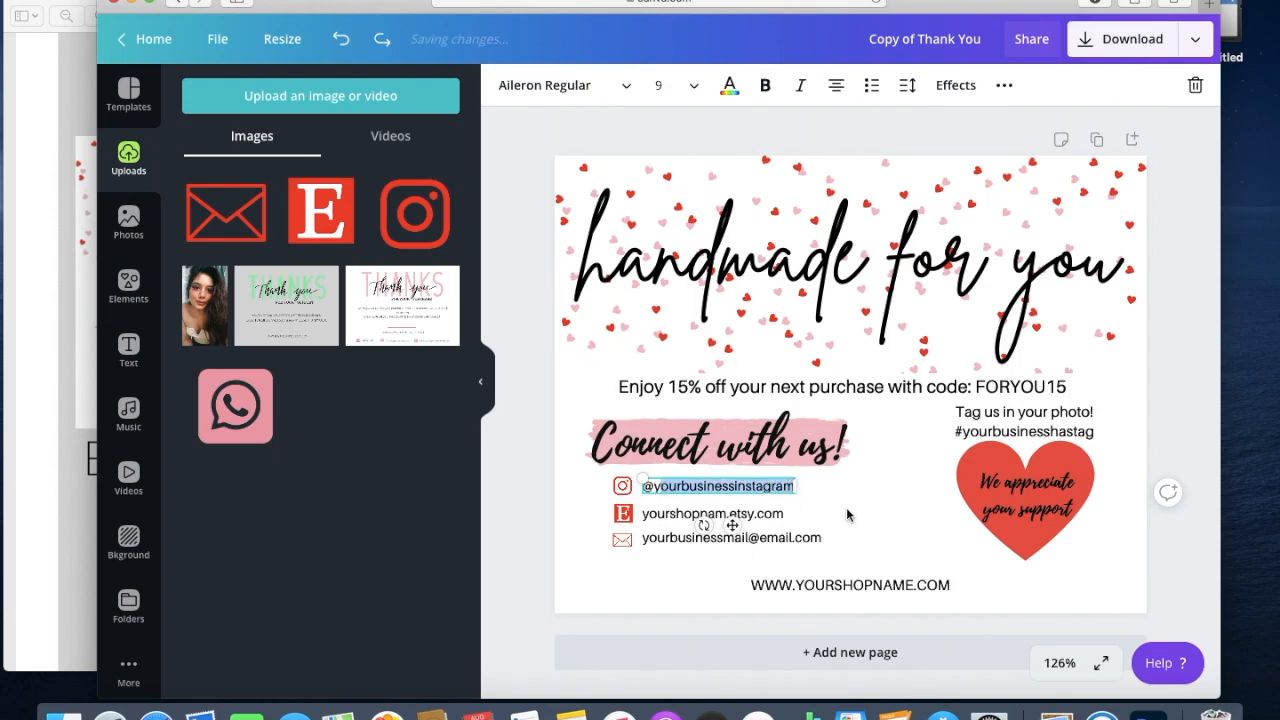
key(BackSpace)
text(@)
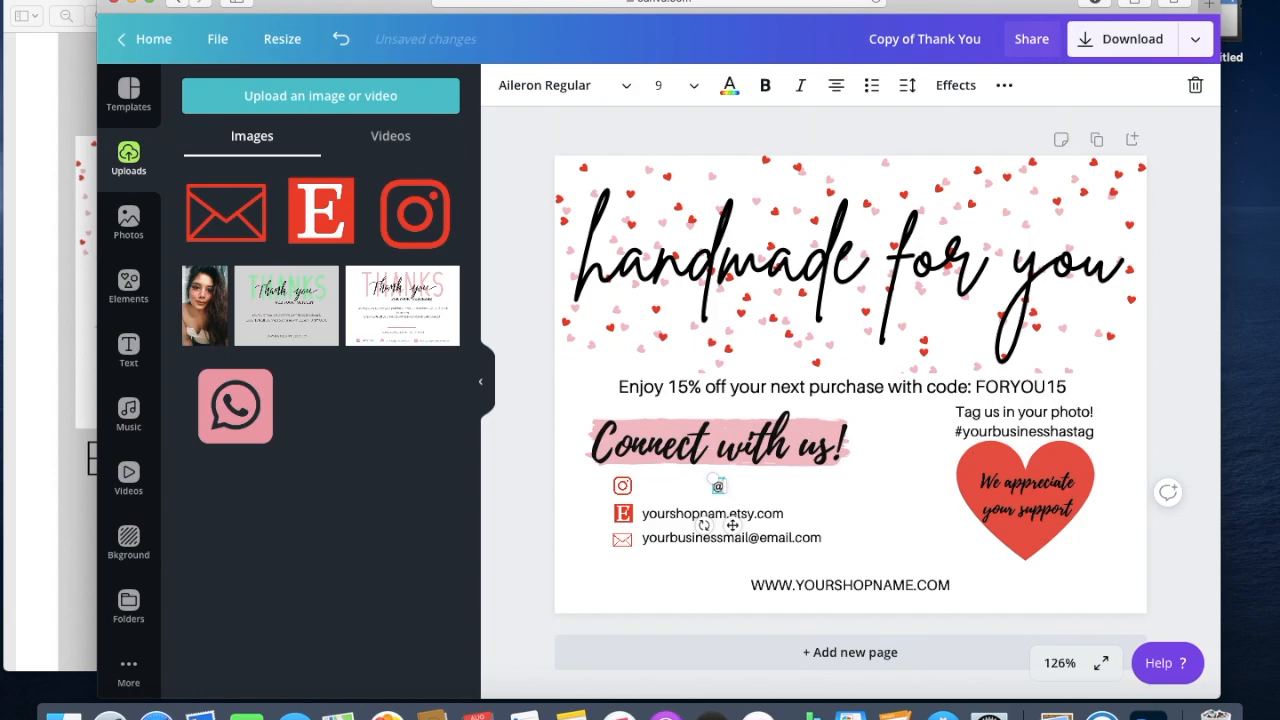
text(amyablebyamrutha)
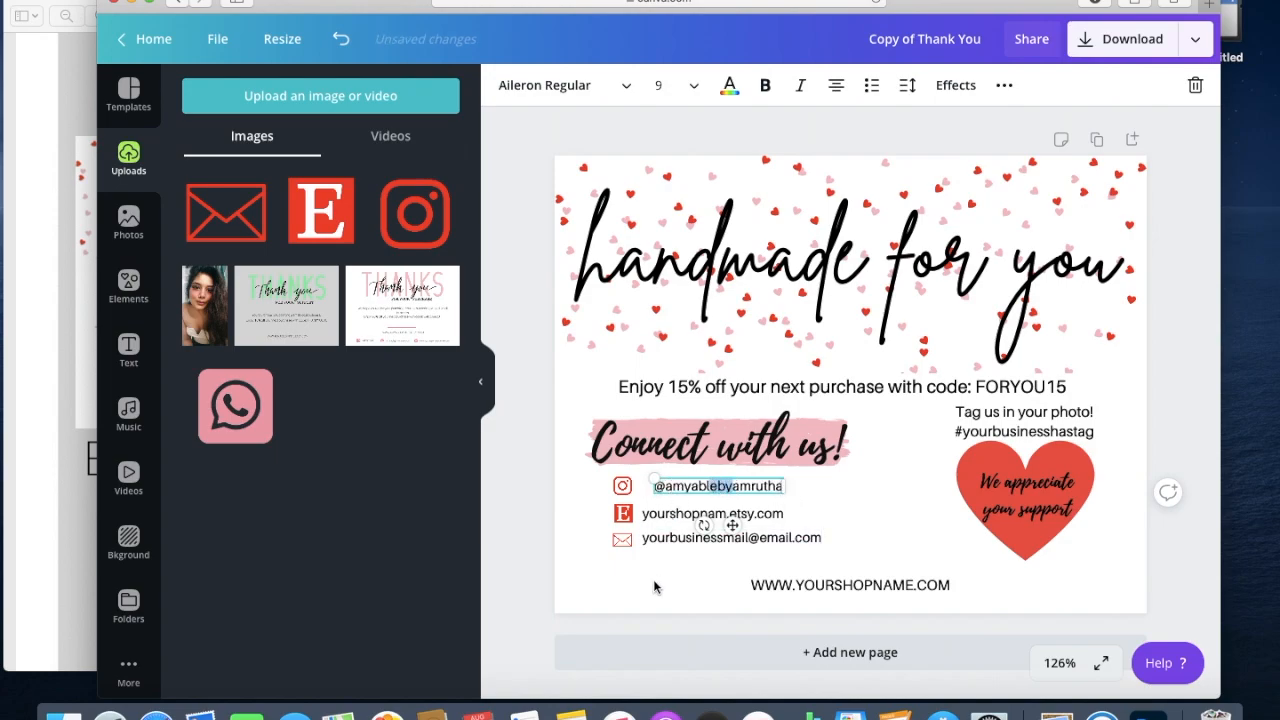
Align the Instagram and Etsy lines beside their icons and set the Etsy shop name to amyableprints.
click(679, 512)
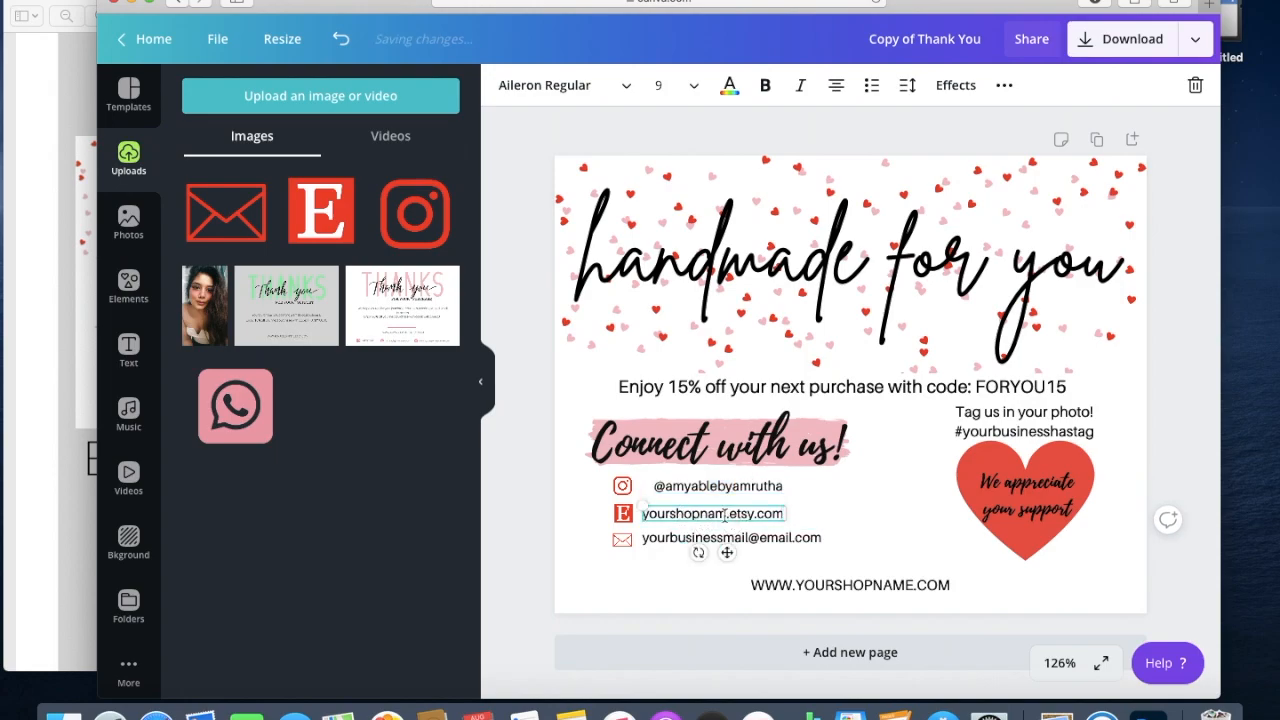
mouse_move(724, 514)
mouse_down()
mouse_move(665, 516)
mouse_move(737, 518)
mouse_up()
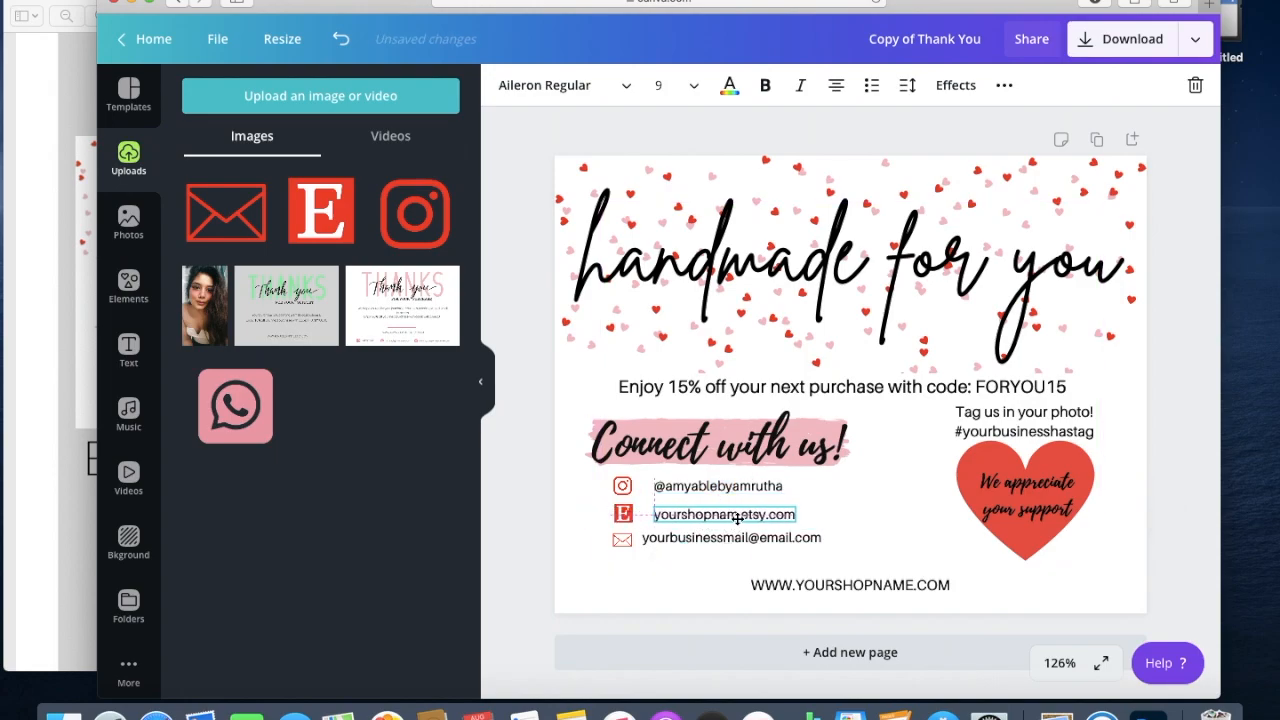
click(700, 486)
drag(700, 486, 689, 487)
click(688, 514)
drag(686, 514, 673, 514)
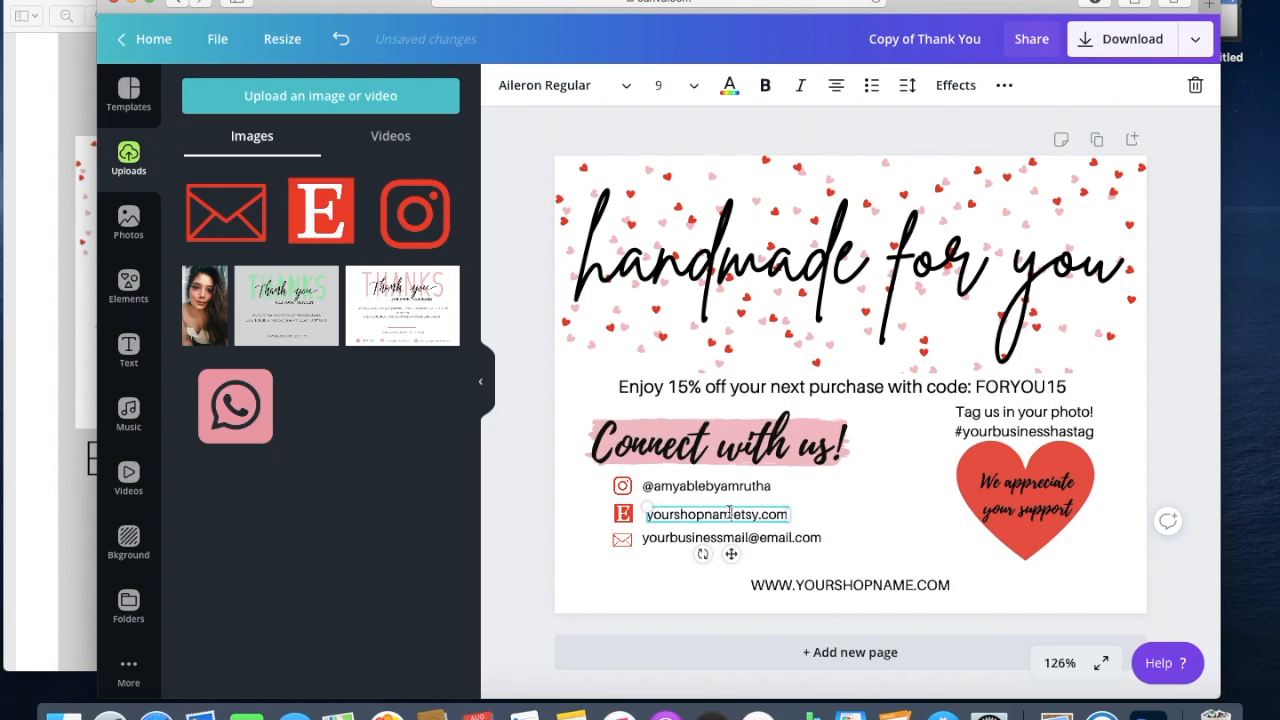
drag(731, 514, 640, 514)
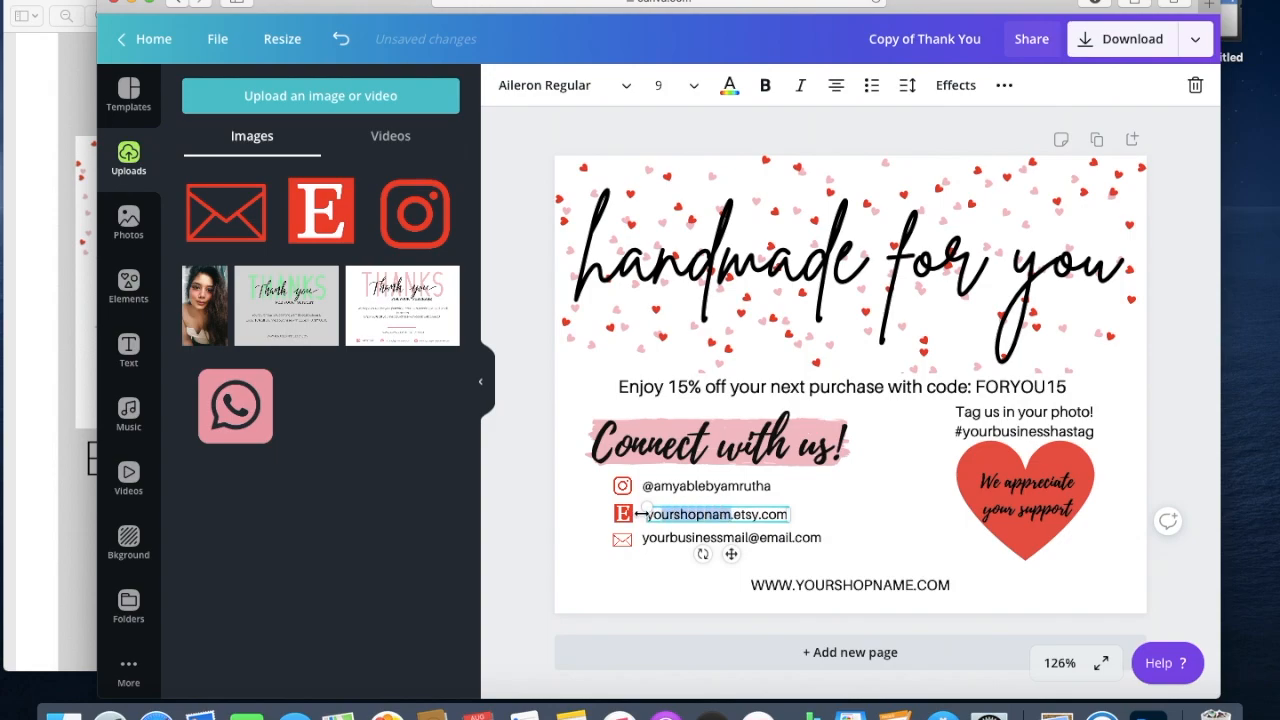
text(amyab)
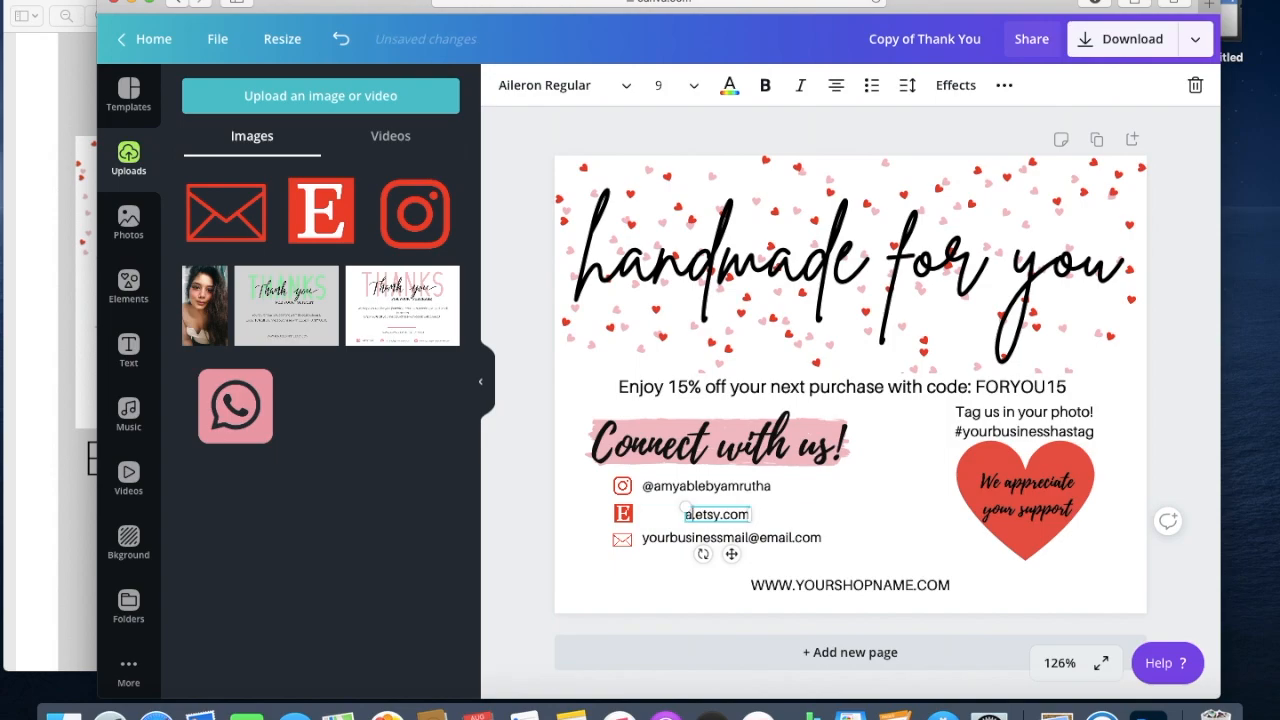
text(leprints)
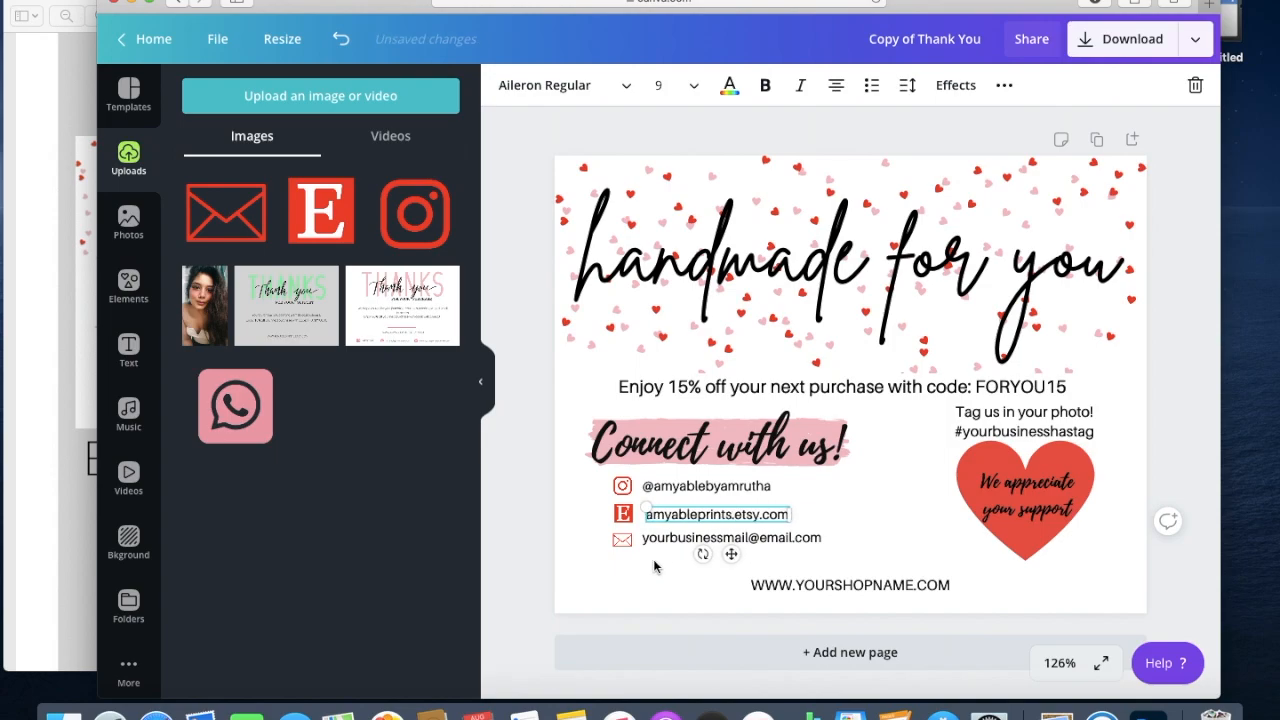
Paste the shop's e-mail address over the placeholder e-mail.
click(697, 538)
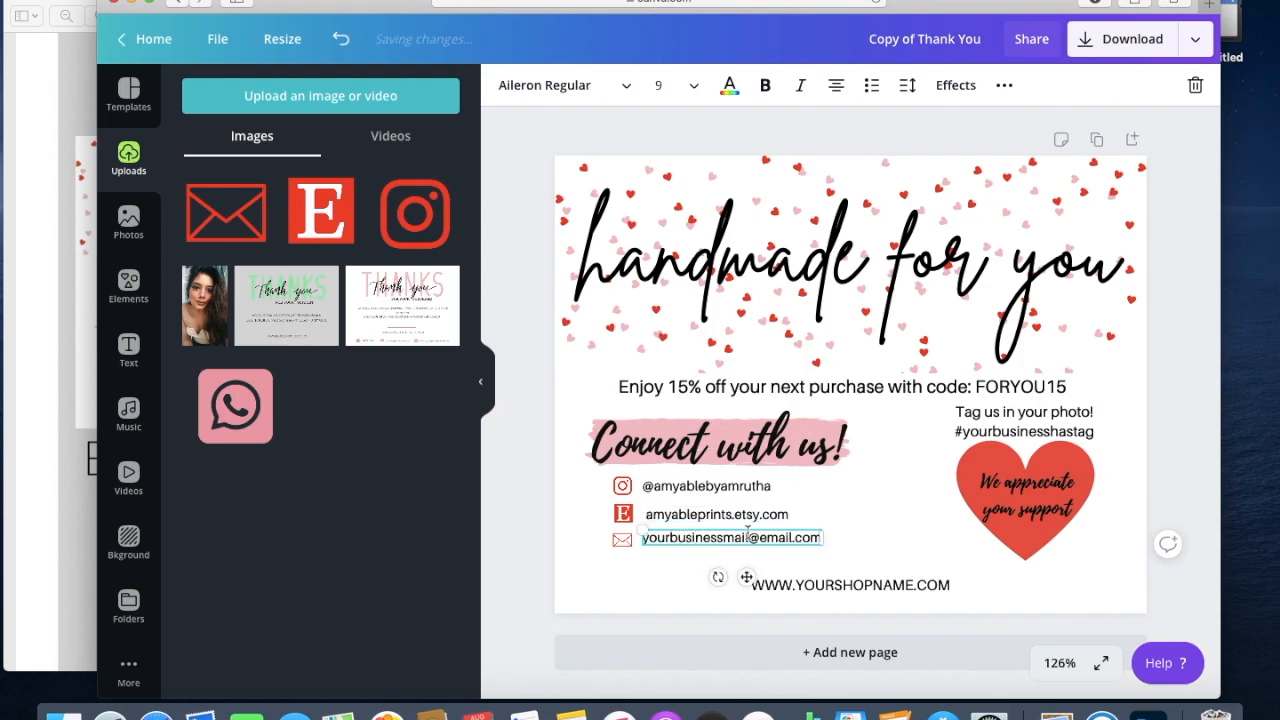
click(744, 535)
key(ctrl+a)
key(ctrl+v)
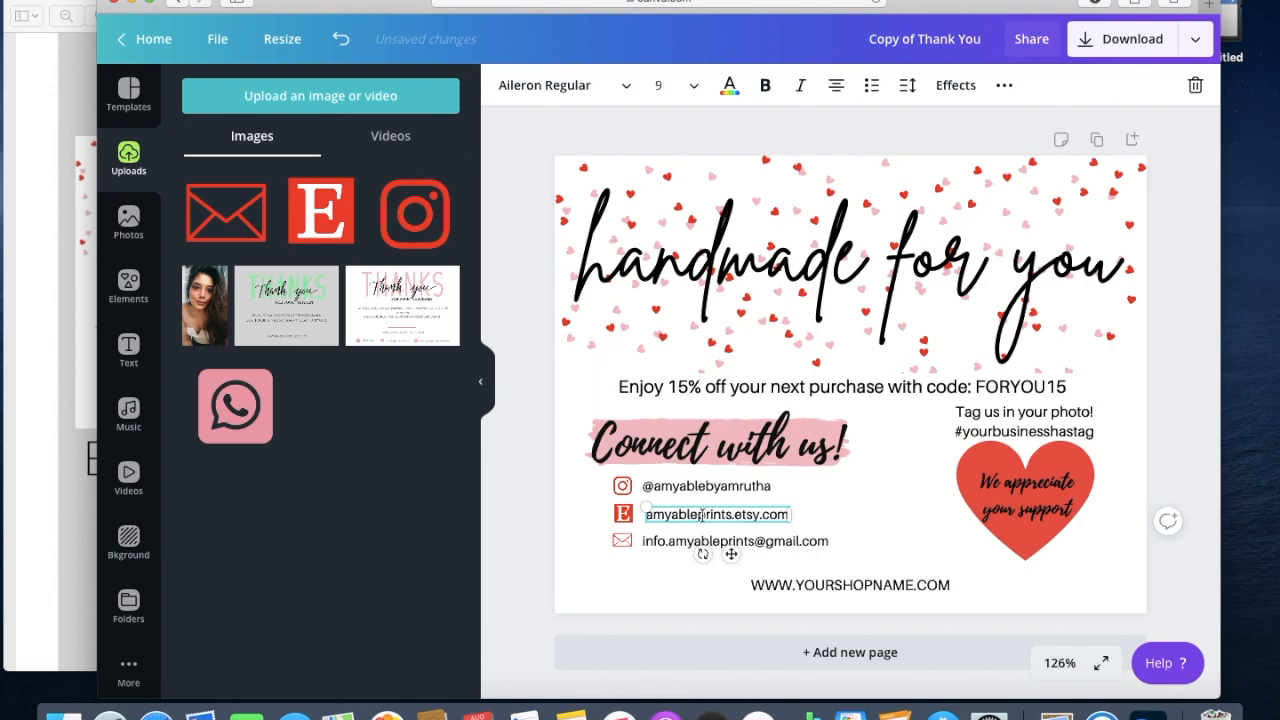
click(661, 573)
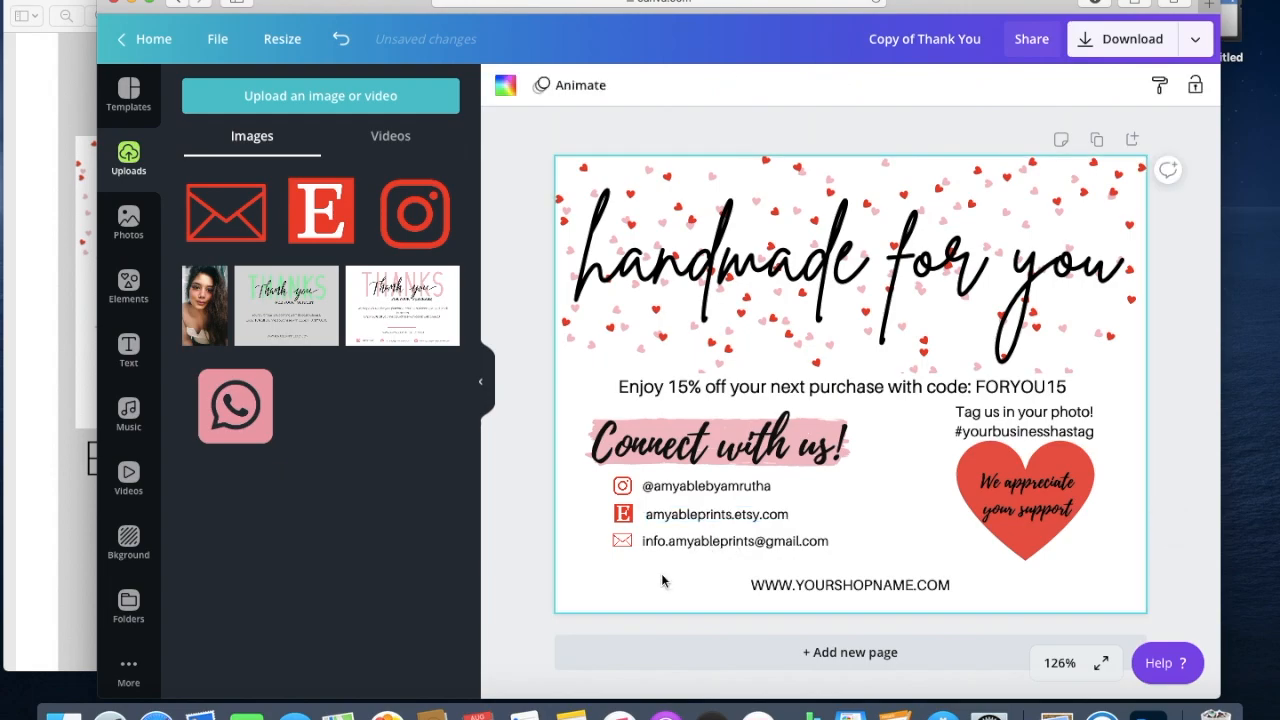
click(832, 585)
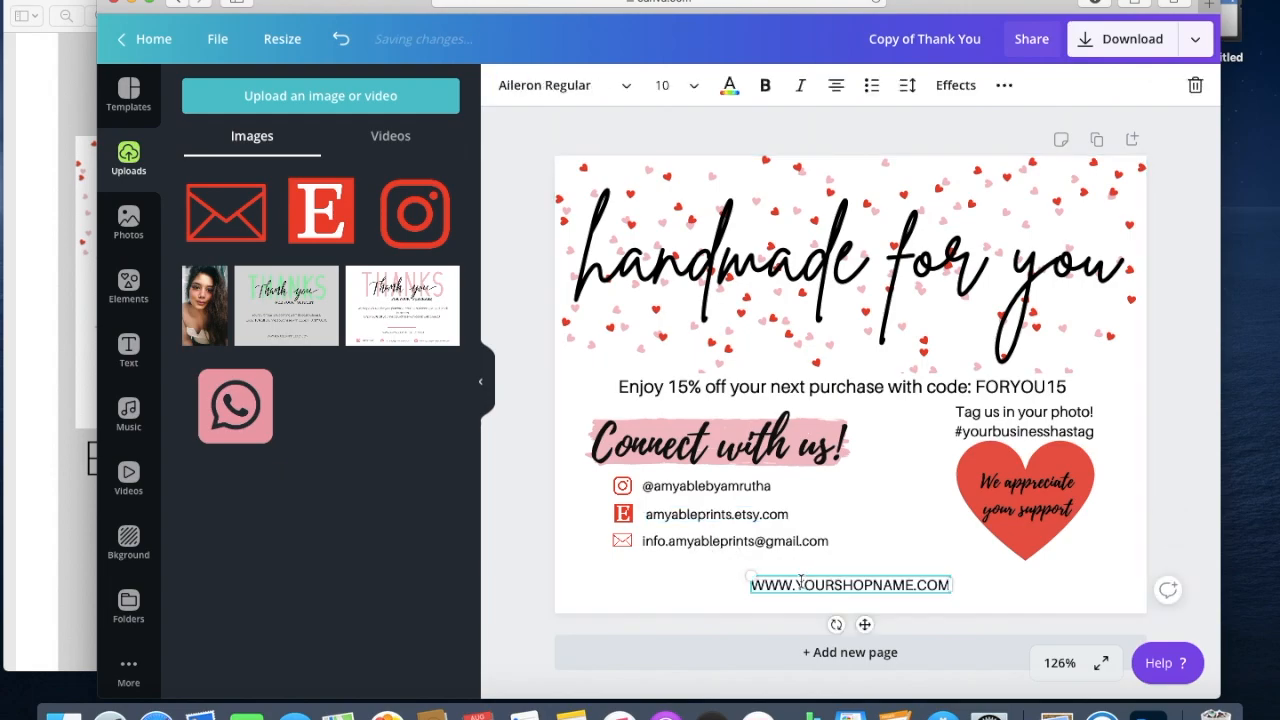
drag(801, 582, 800, 577)
double_click(829, 577)
click(851, 577)
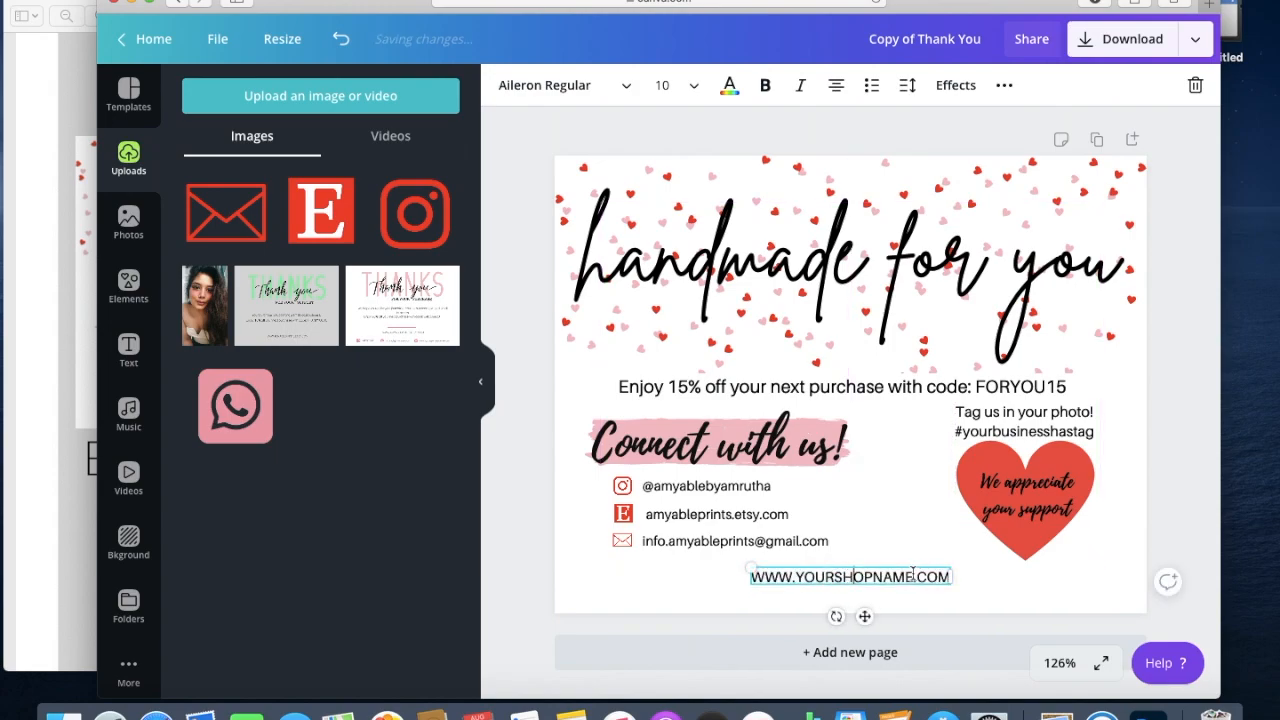
drag(913, 576, 798, 574)
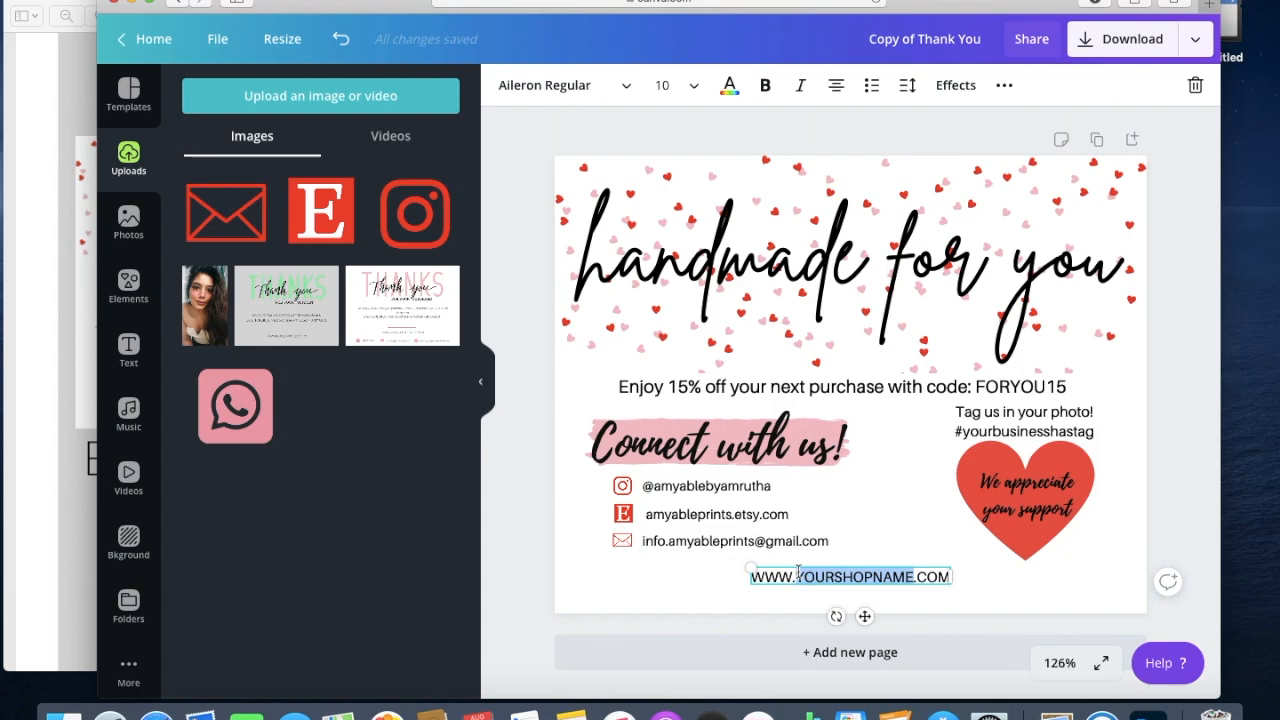
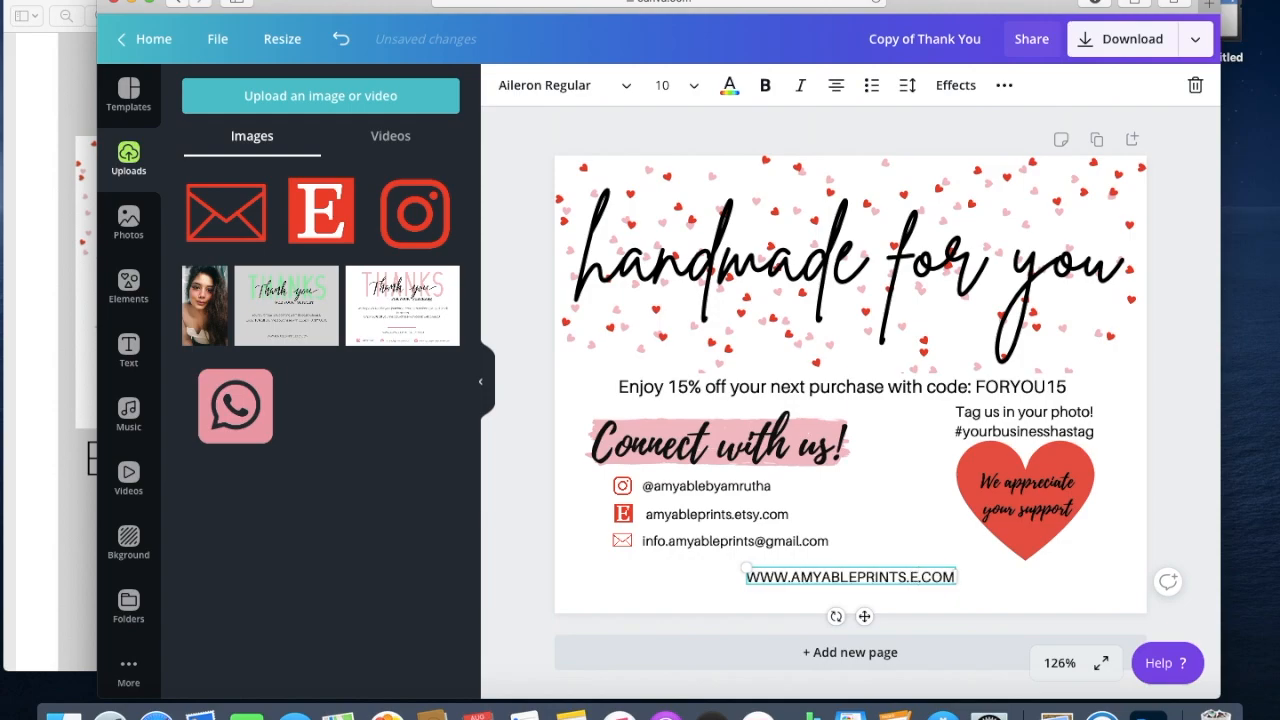
click(680, 596)
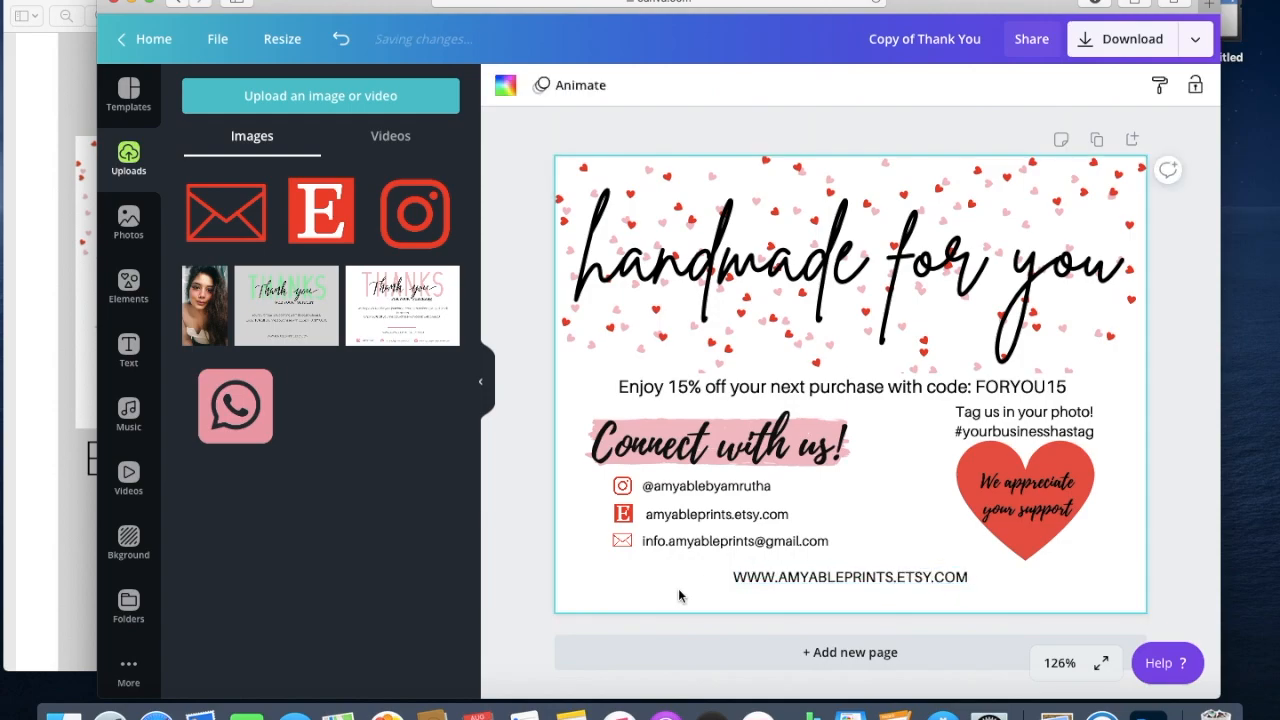
Recentre the web address line at the bottom of the card.
click(843, 578)
drag(843, 579, 843, 579)
click(1022, 600)
Replace the placeholder hashtag under 'Tag us in your photo!' with #AMYABLEBUSINESS.
click(1022, 430)
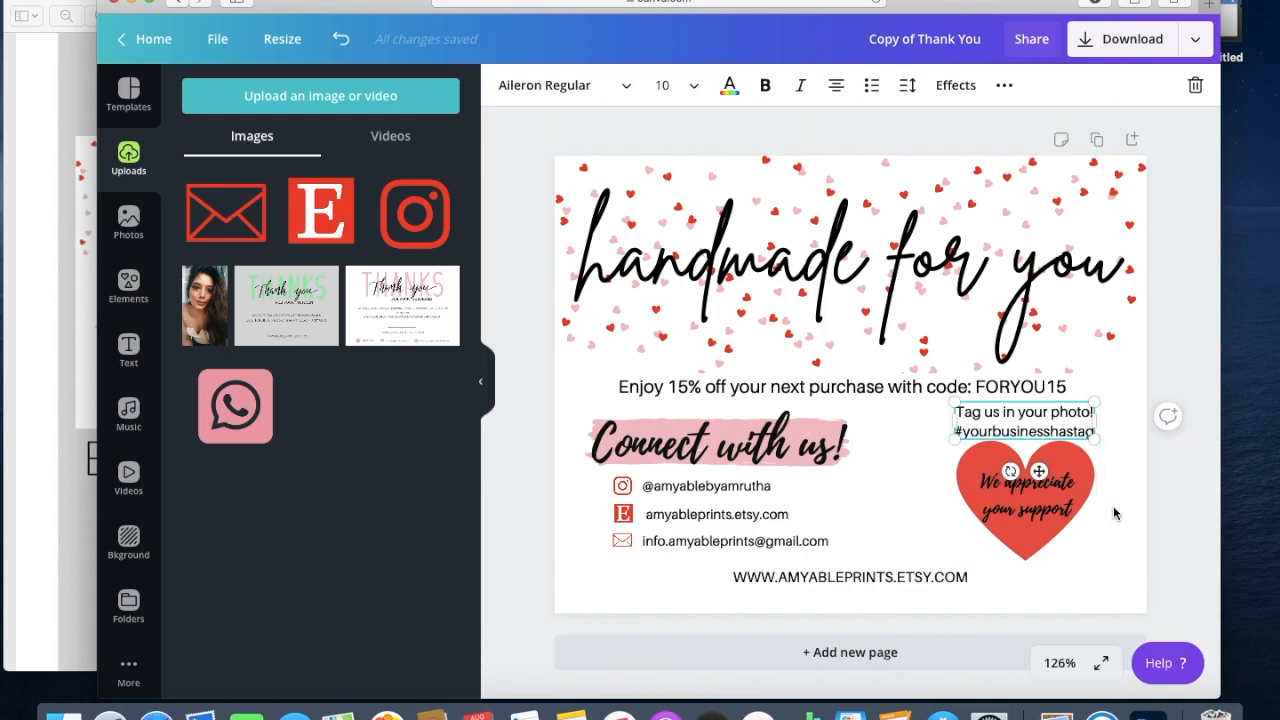
key(BackSpace)
key(BackSpace)
key(BackSpace)
key(BackSpace)
key(BackSpace)
key(BackSpace)
key(BackSpace)
key(BackSpace)
key(BackSpace)
key(BackSpace)
key(BackSpace)
key(BackSpace)
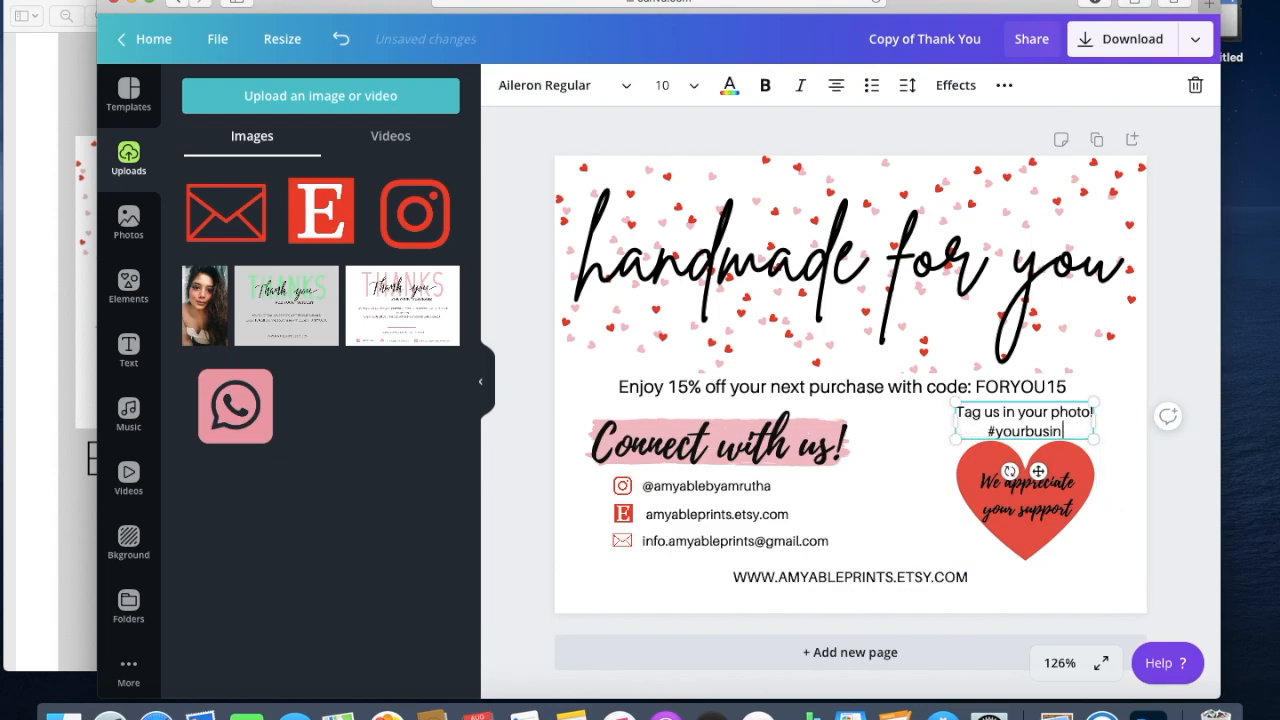
key(BackSpace)
key(BackSpace)
key(BackSpace)
key(BackSpace)
key(BackSpace)
key(BackSpace)
text(AMYABLEBUSINESS)
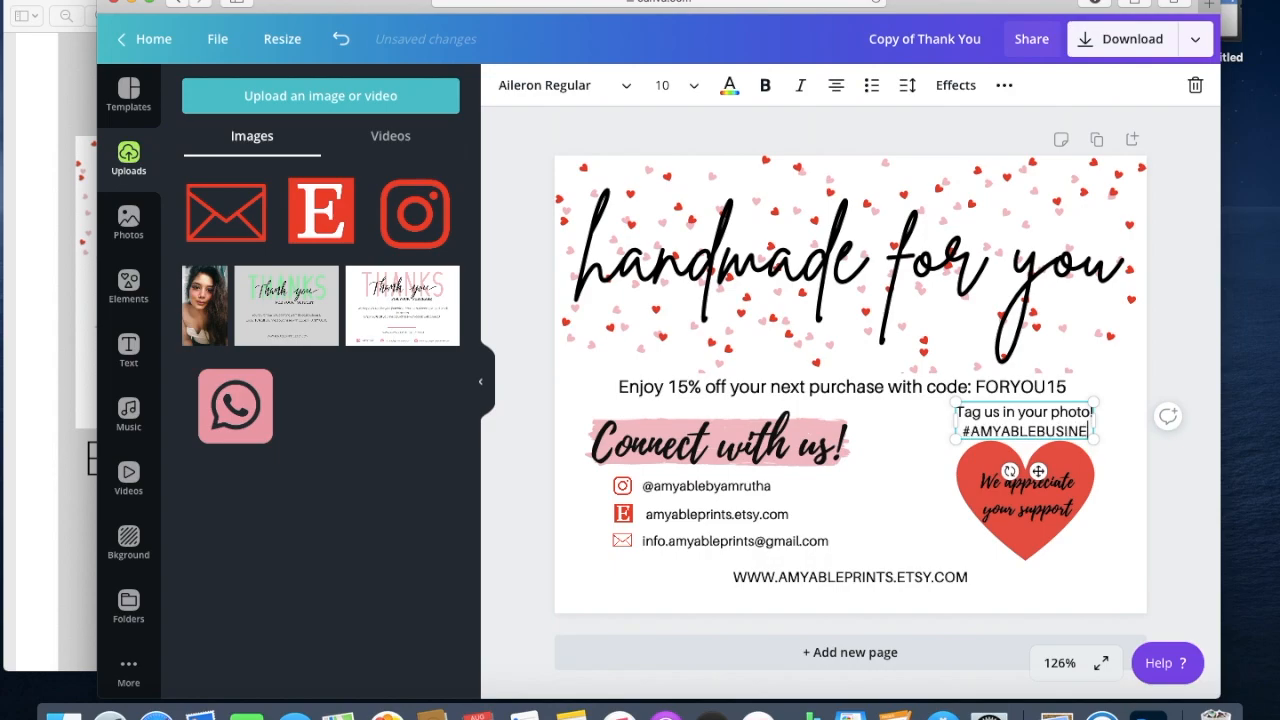
click(1125, 594)
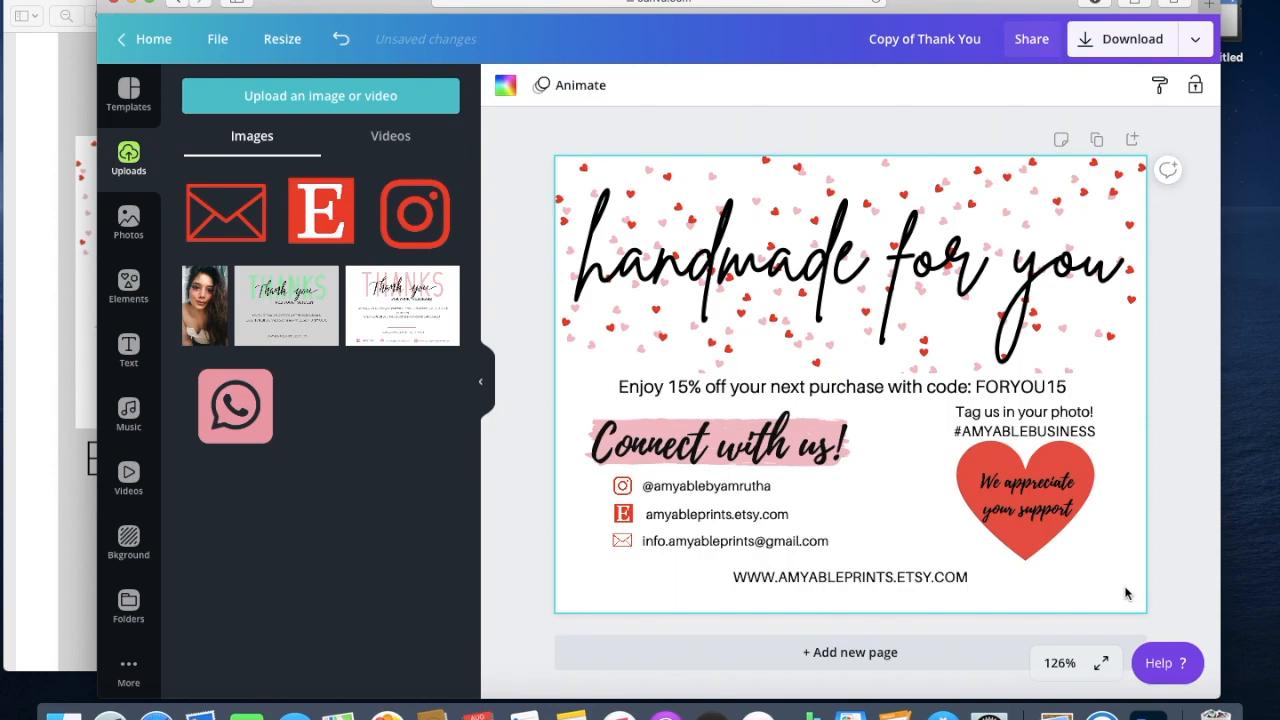
Try red, pink and white card backgrounds, then settle on blush pink.
click(505, 85)
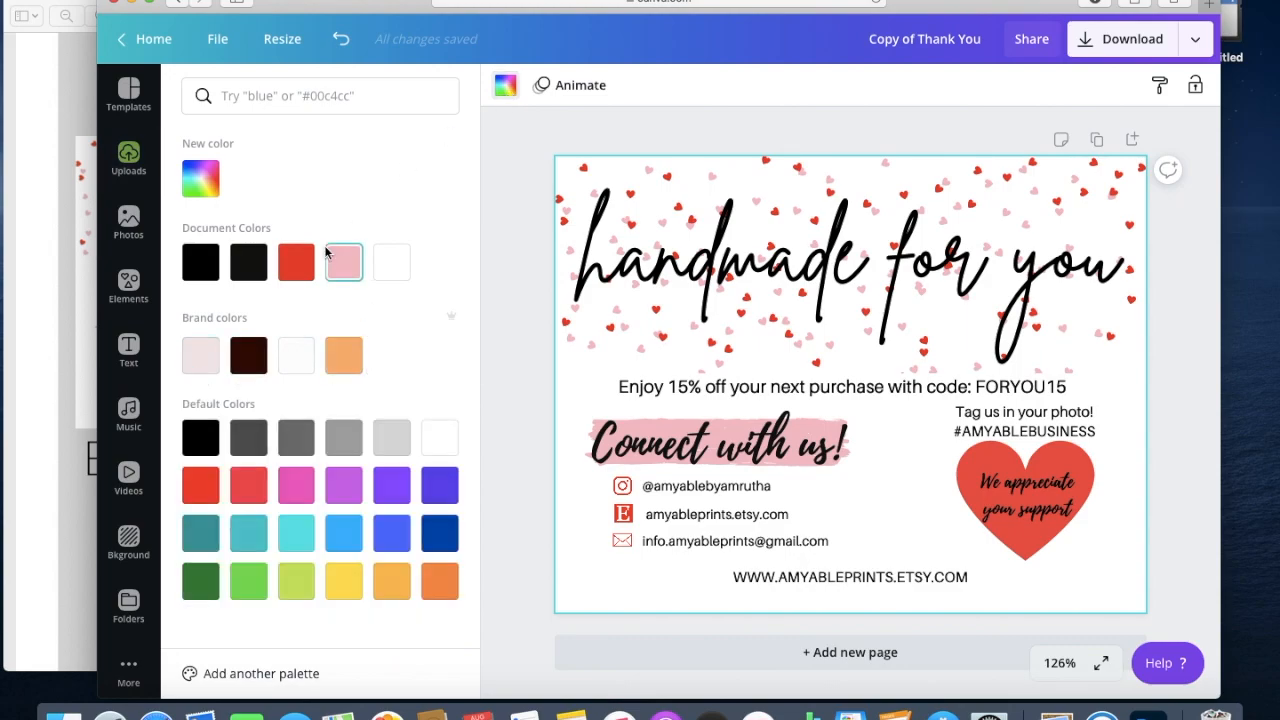
click(299, 267)
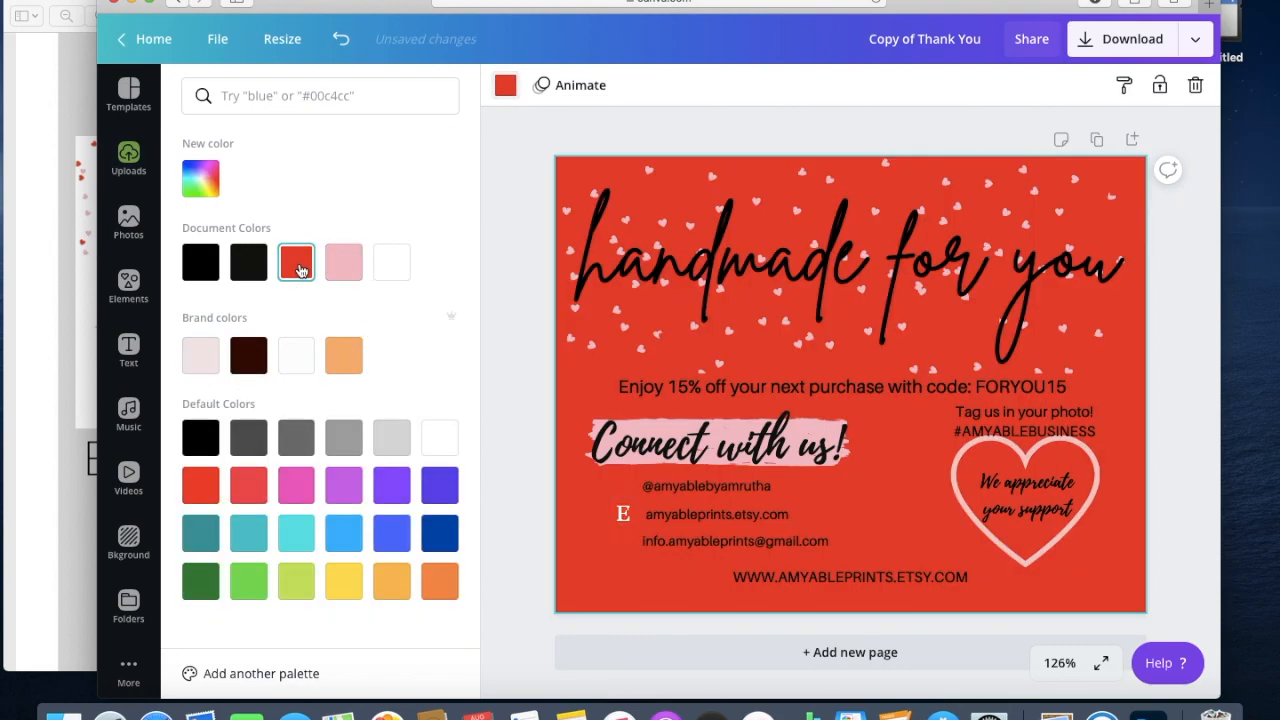
click(340, 267)
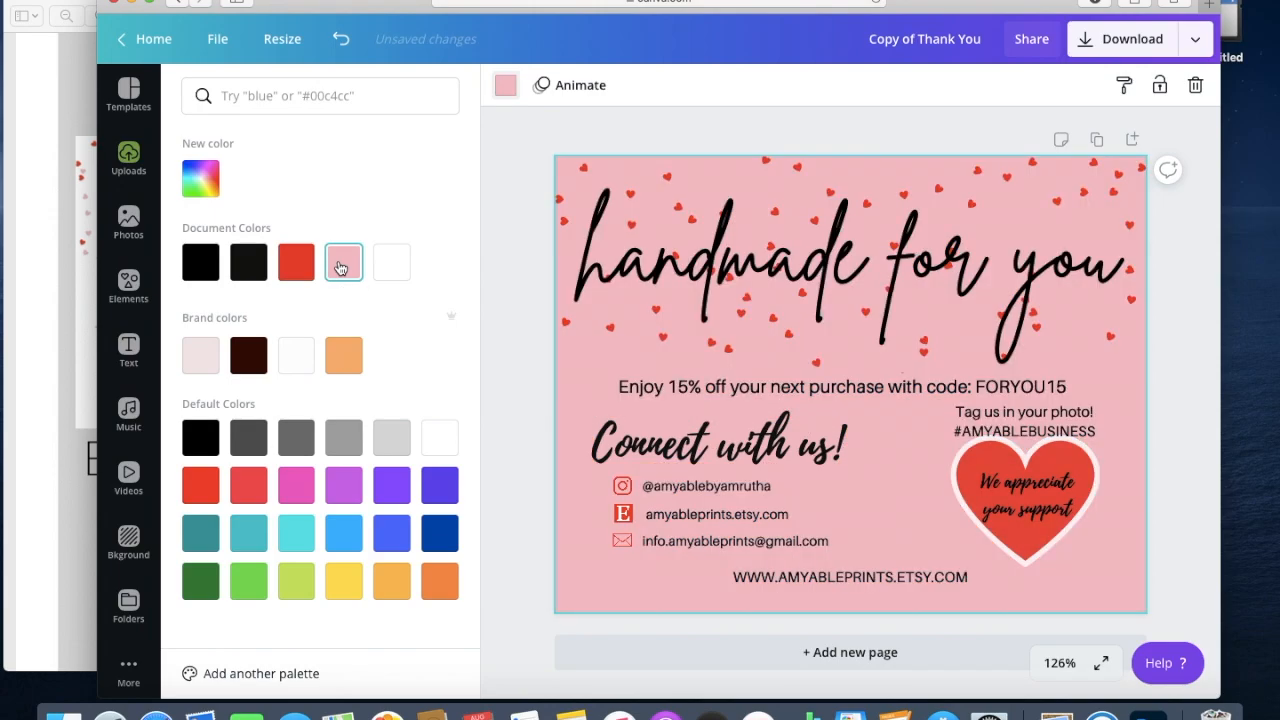
click(389, 264)
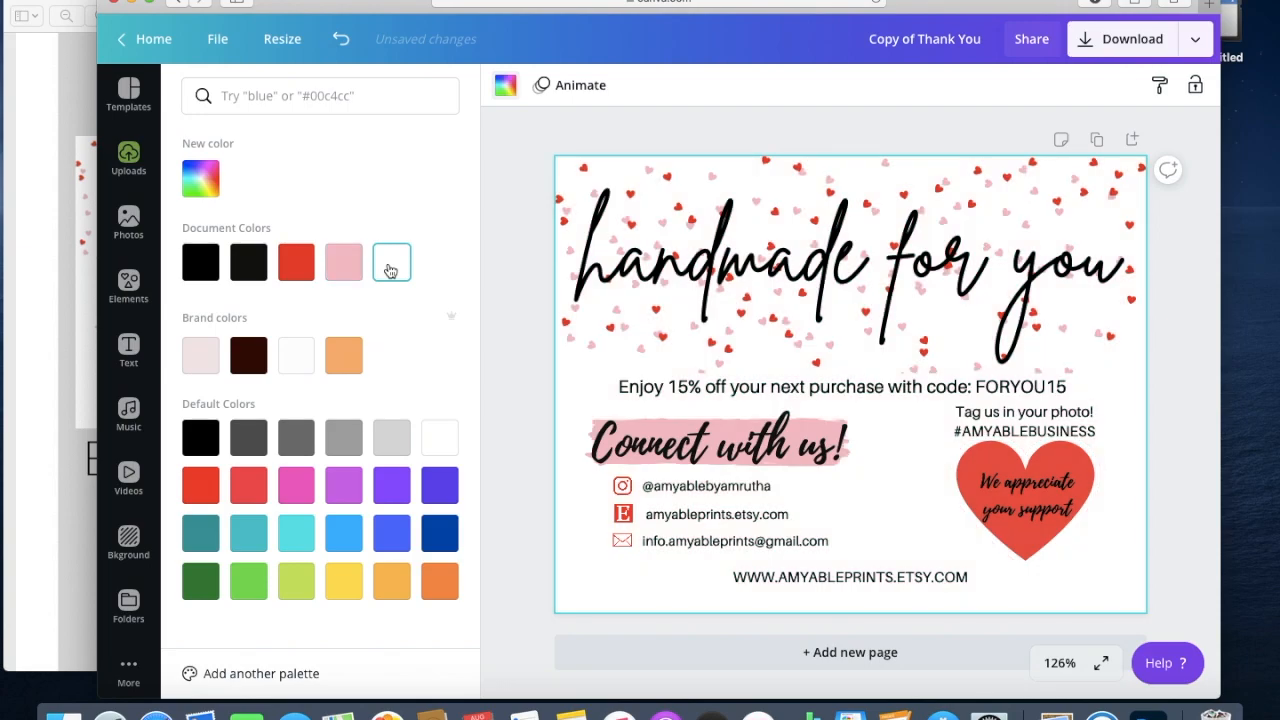
click(343, 263)
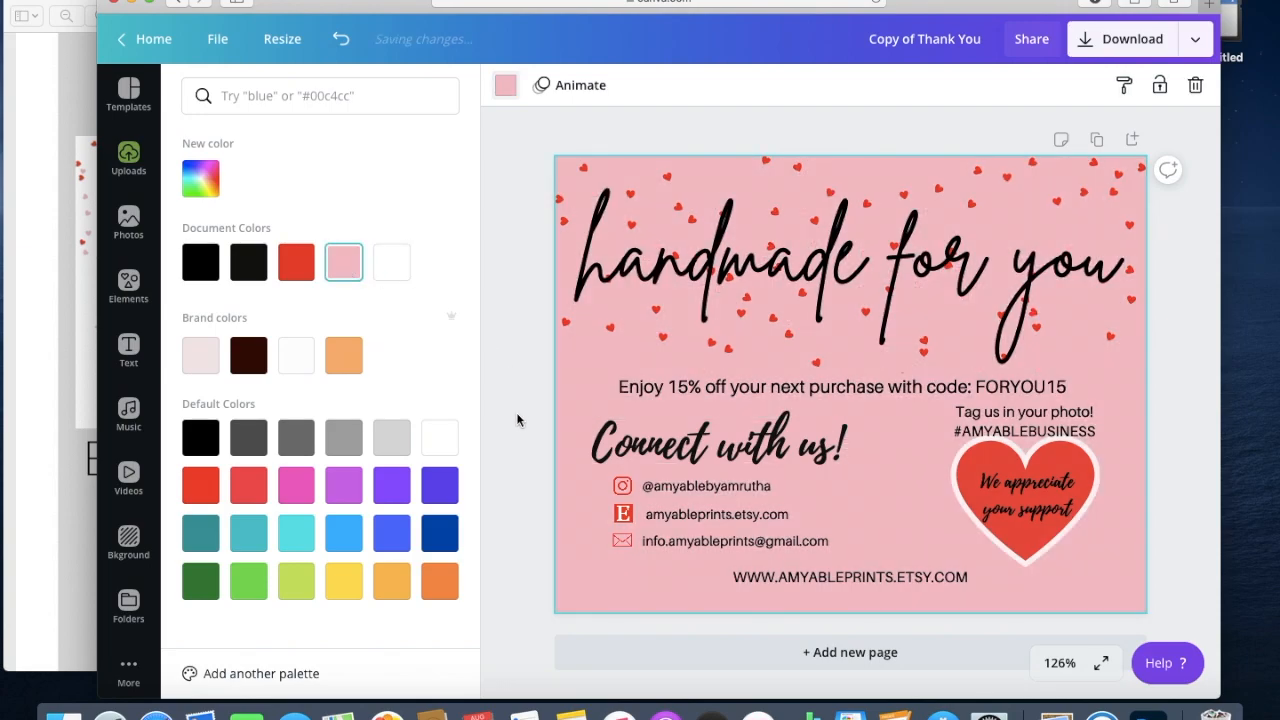
click(516, 412)
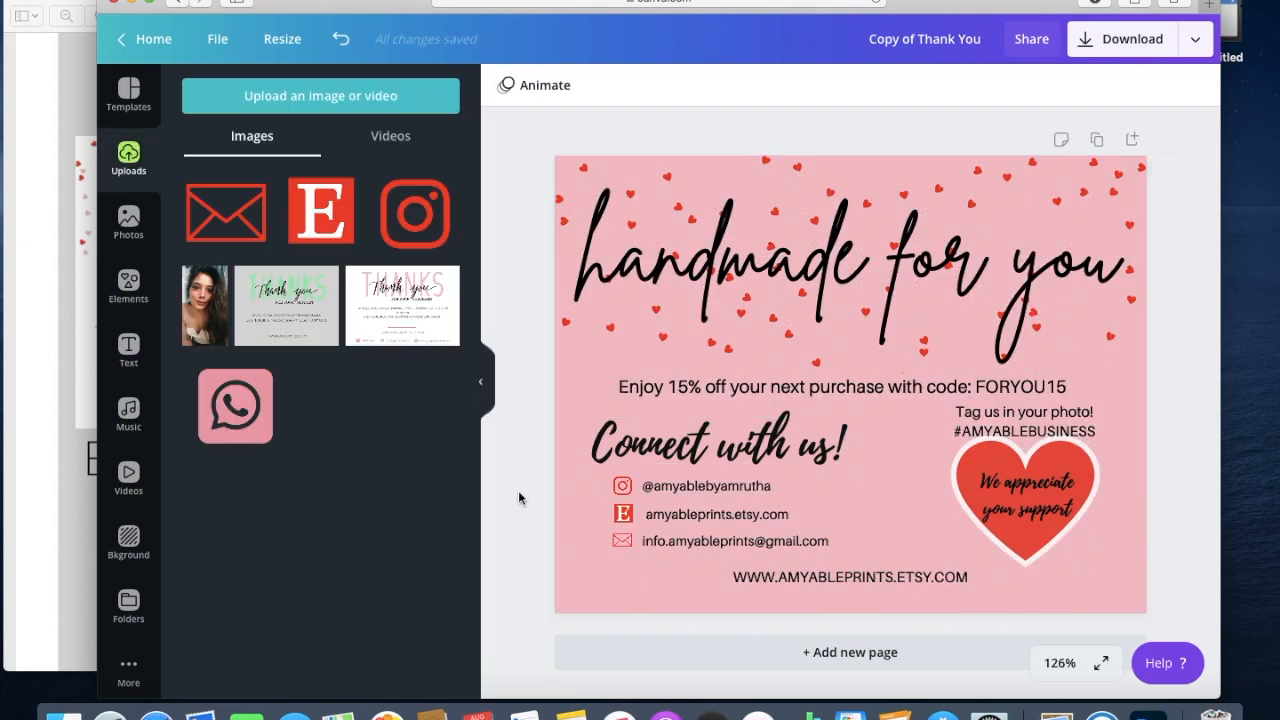
Download the card as a PNG at 3x size (4950×3825 px).
click(1112, 48)
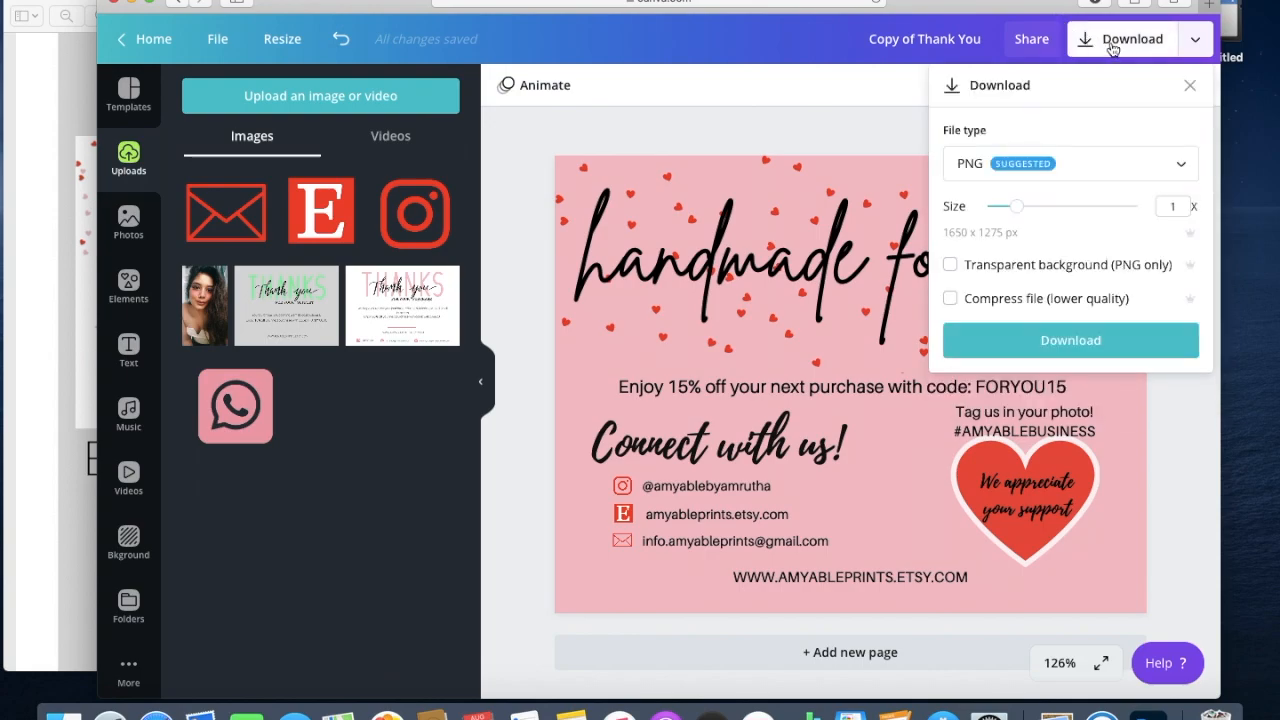
click(1172, 168)
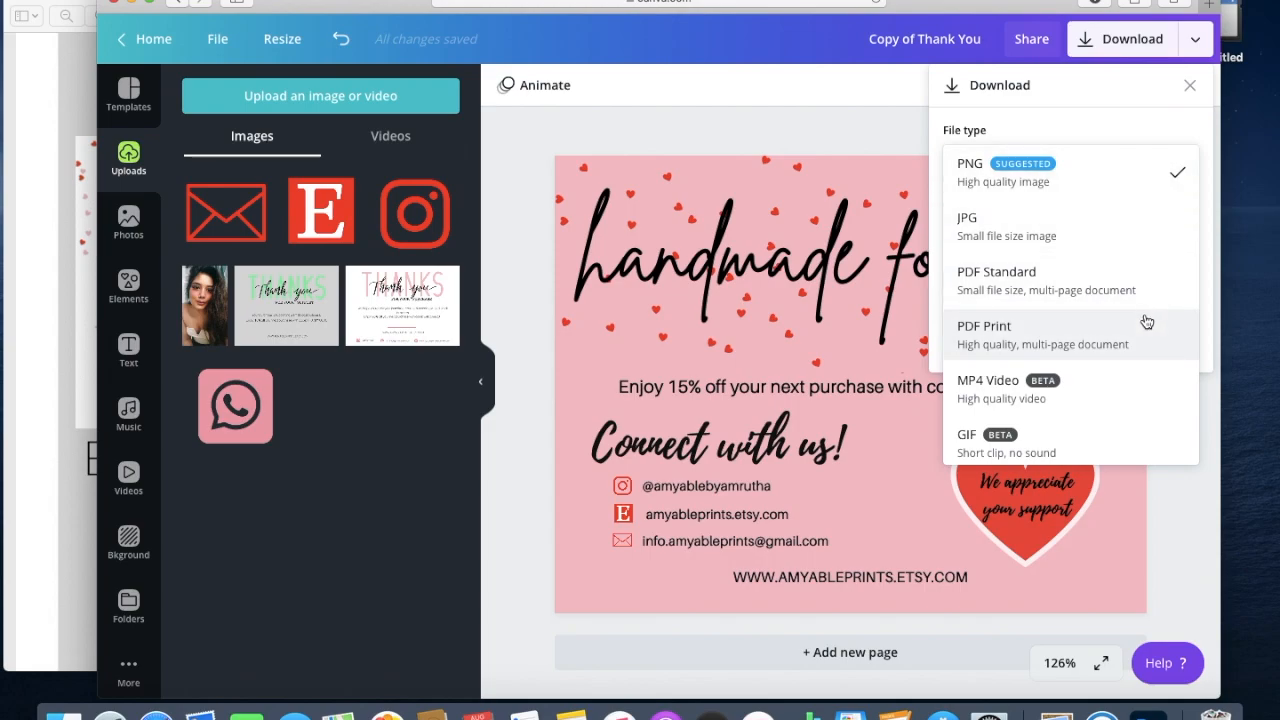
click(1030, 172)
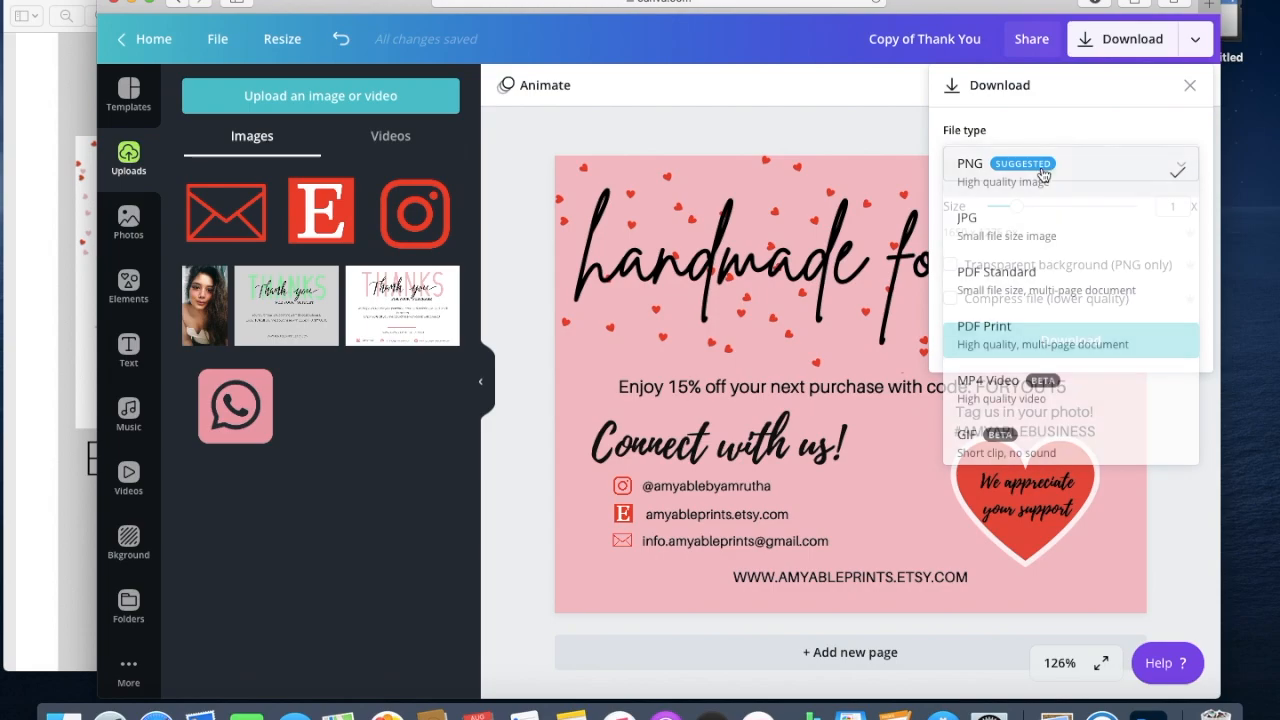
drag(1019, 212, 1151, 211)
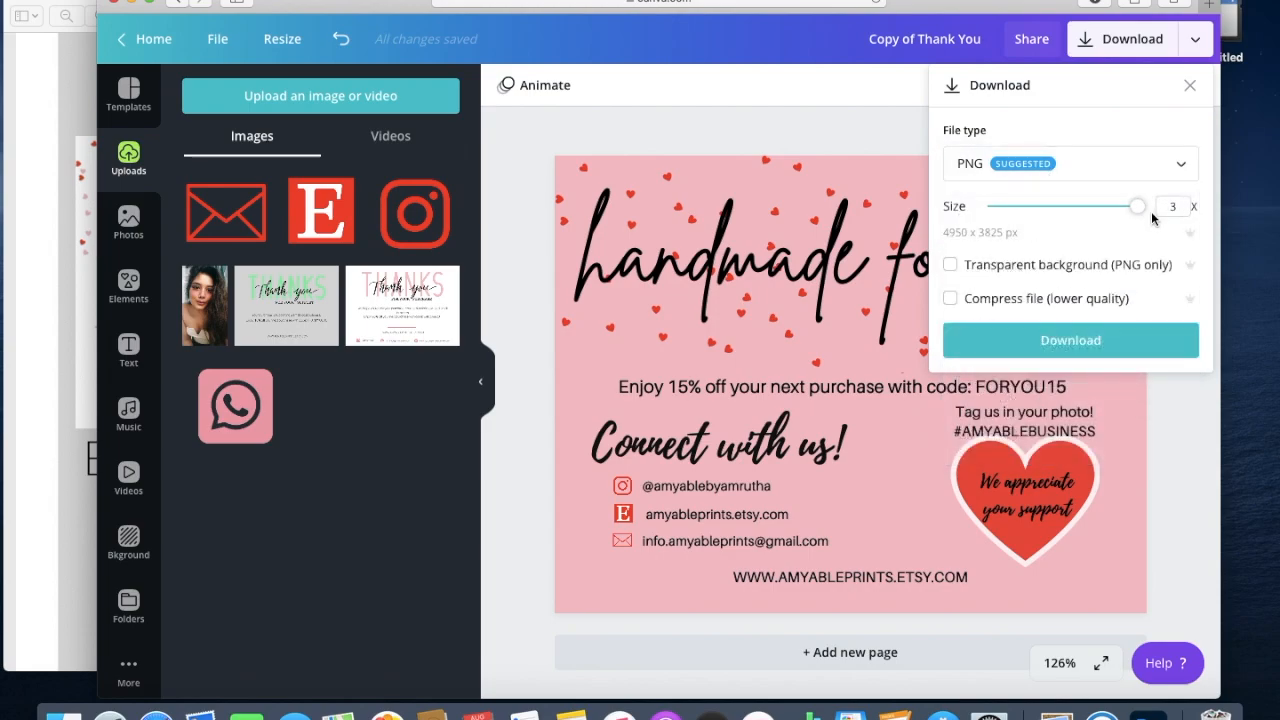
click(1116, 352)
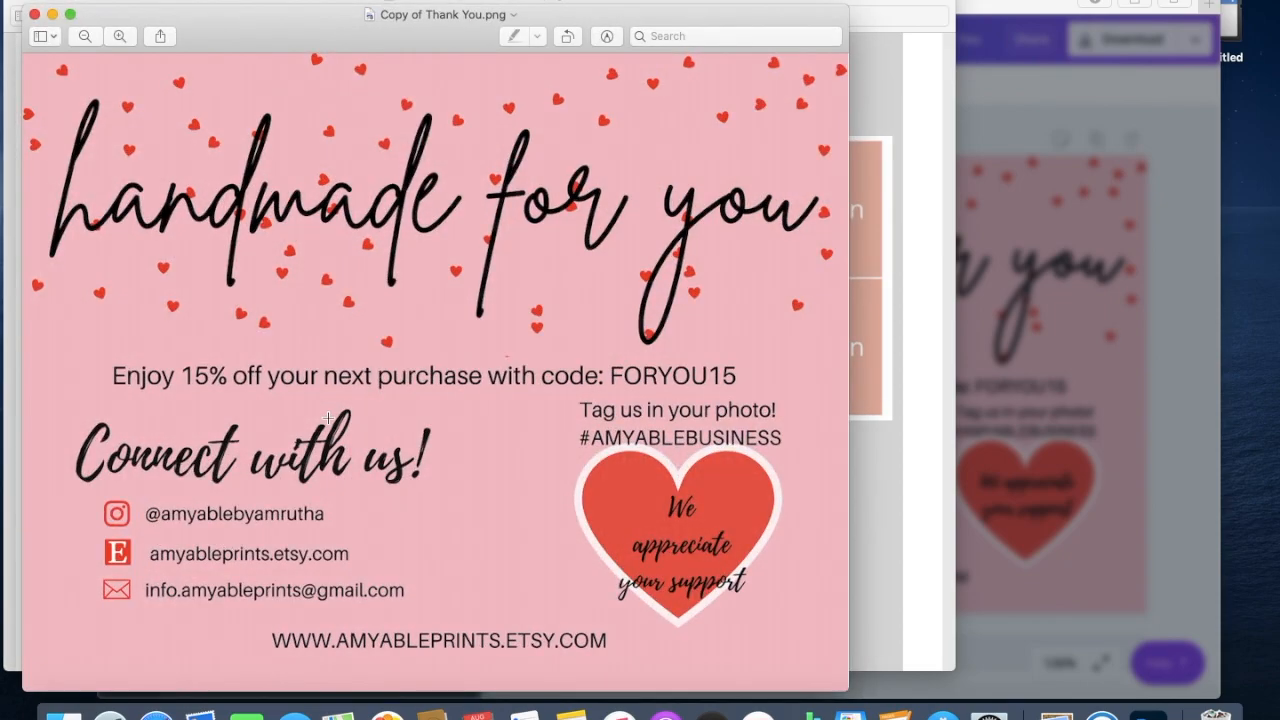
Go back to the browser and open a new tab for the shared grid template.
click(890, 520)
key(super+Tab)
key(super+t)
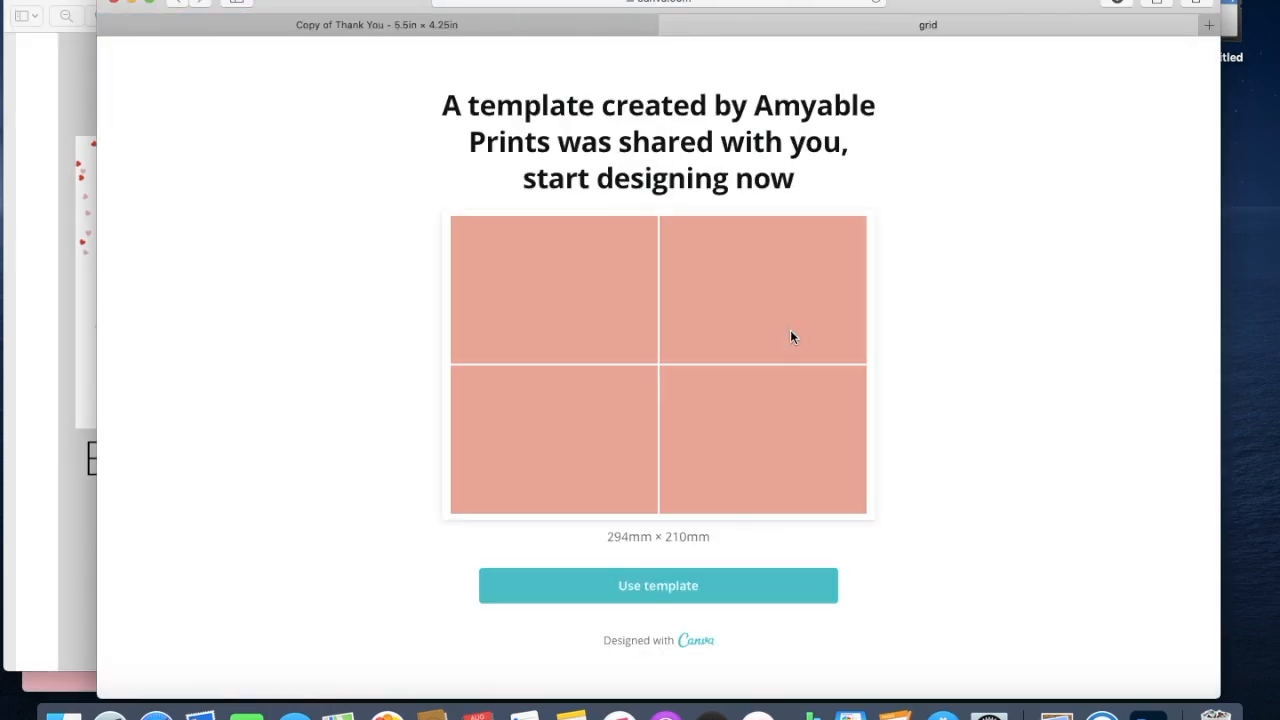
Make a copy of the grid template and upload Copy of Thank You.png from Downloads.
click(661, 585)
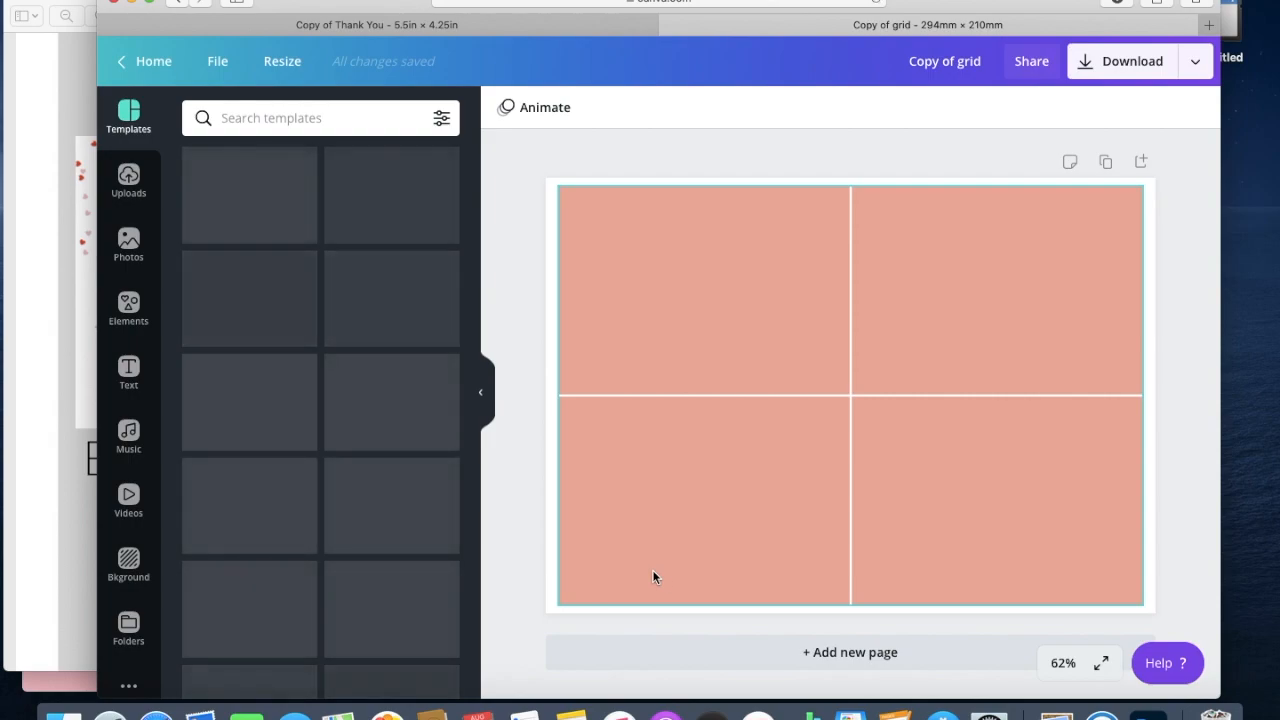
click(132, 178)
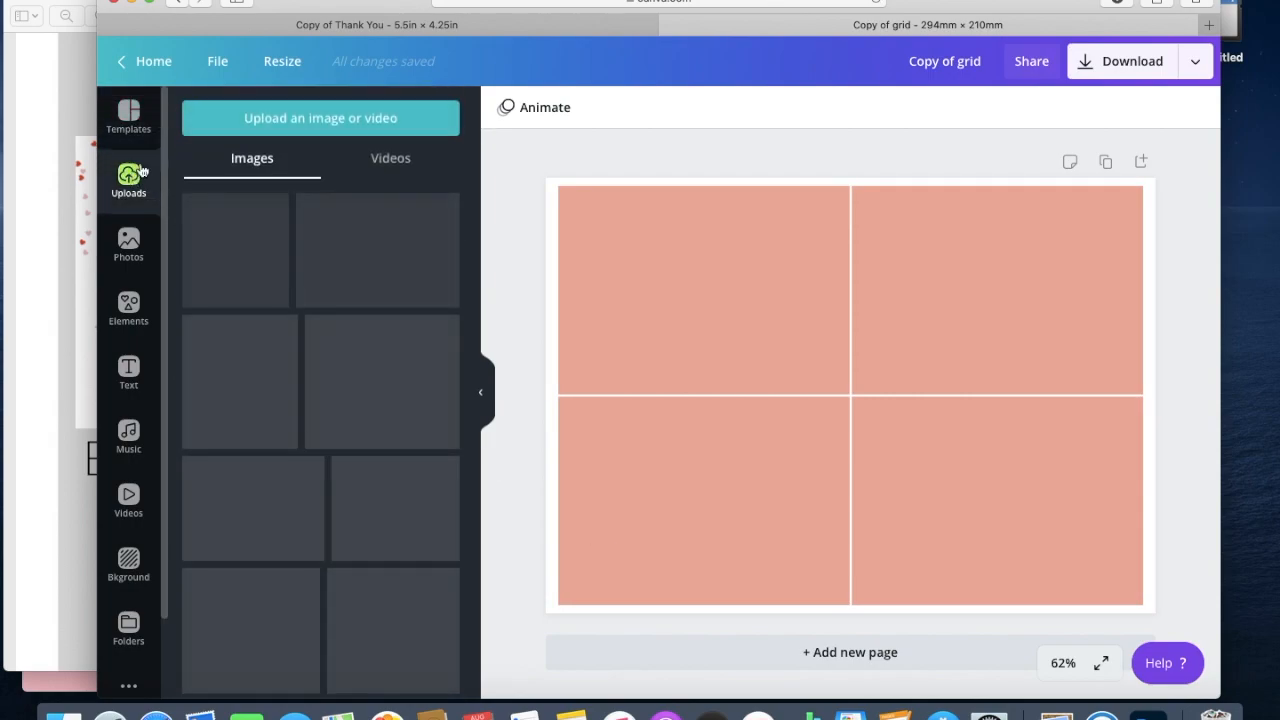
click(268, 118)
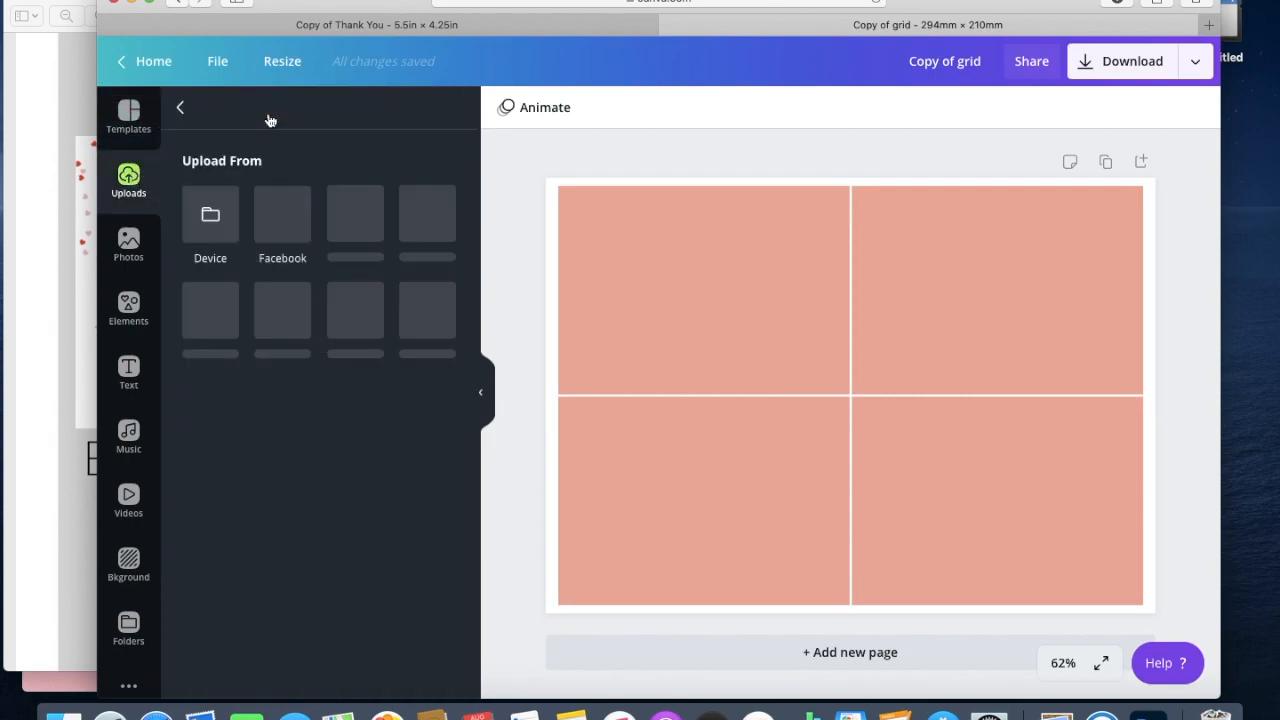
click(209, 230)
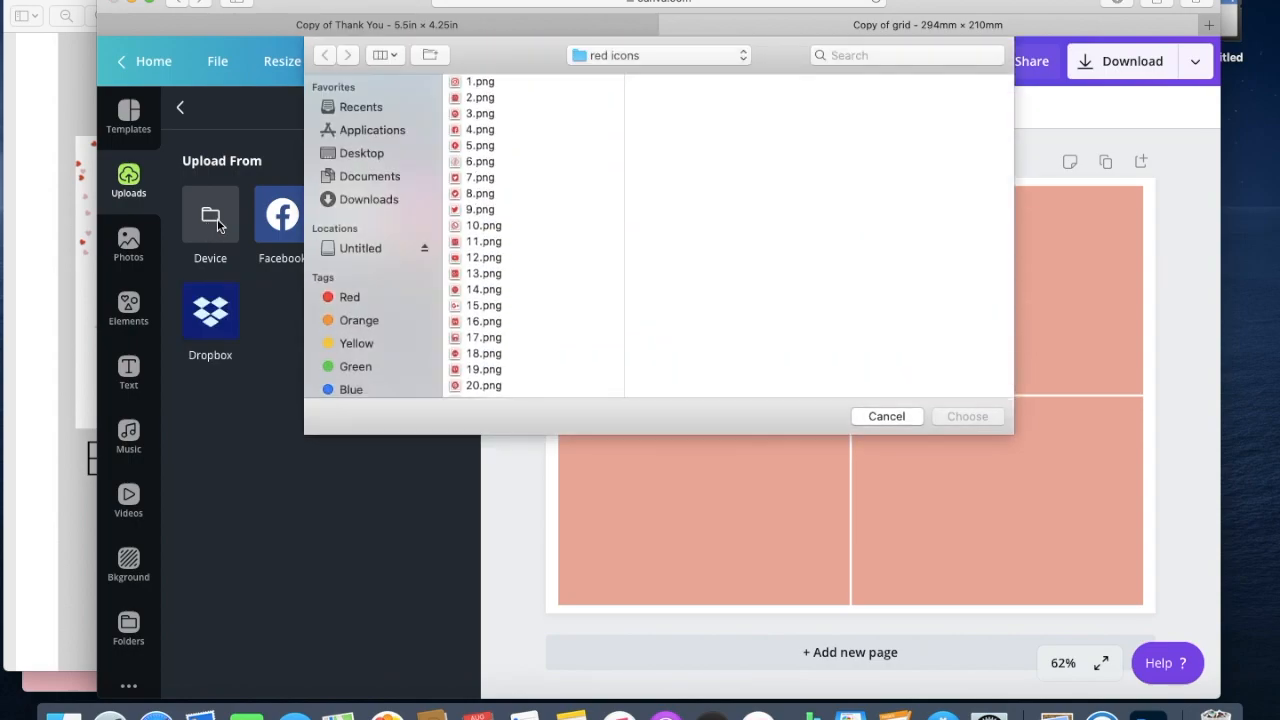
click(367, 201)
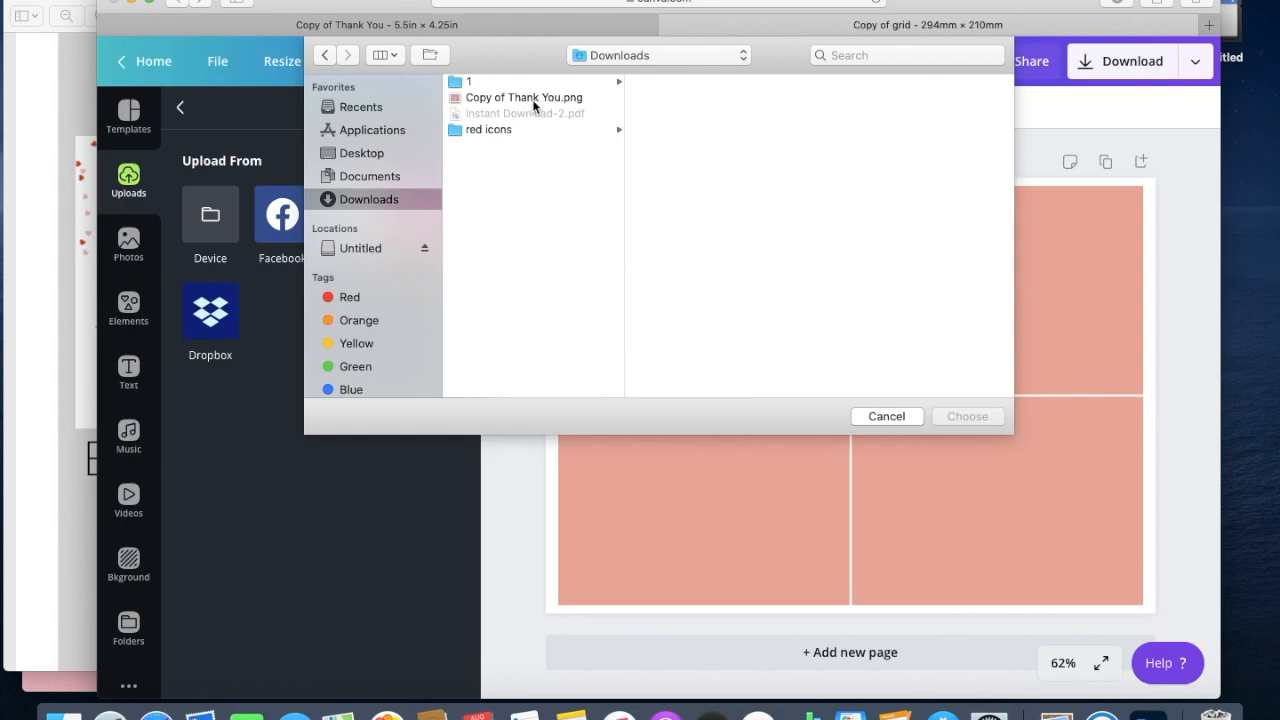
click(530, 99)
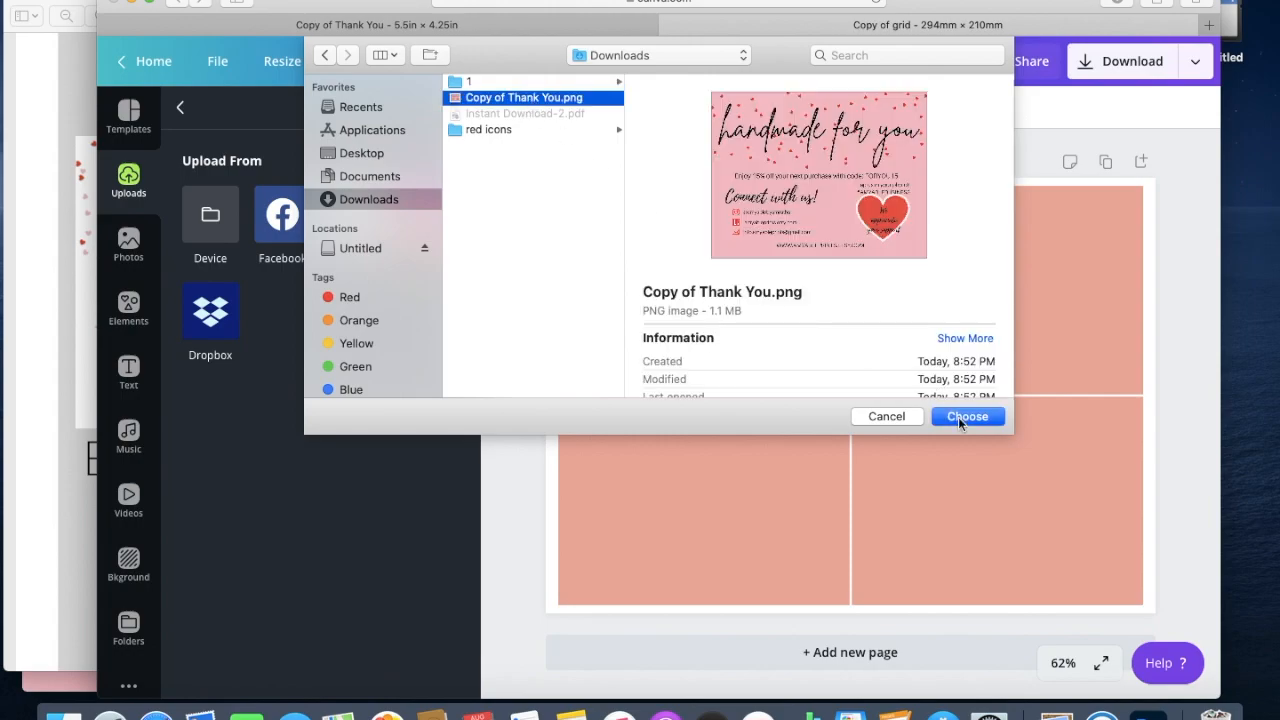
click(960, 417)
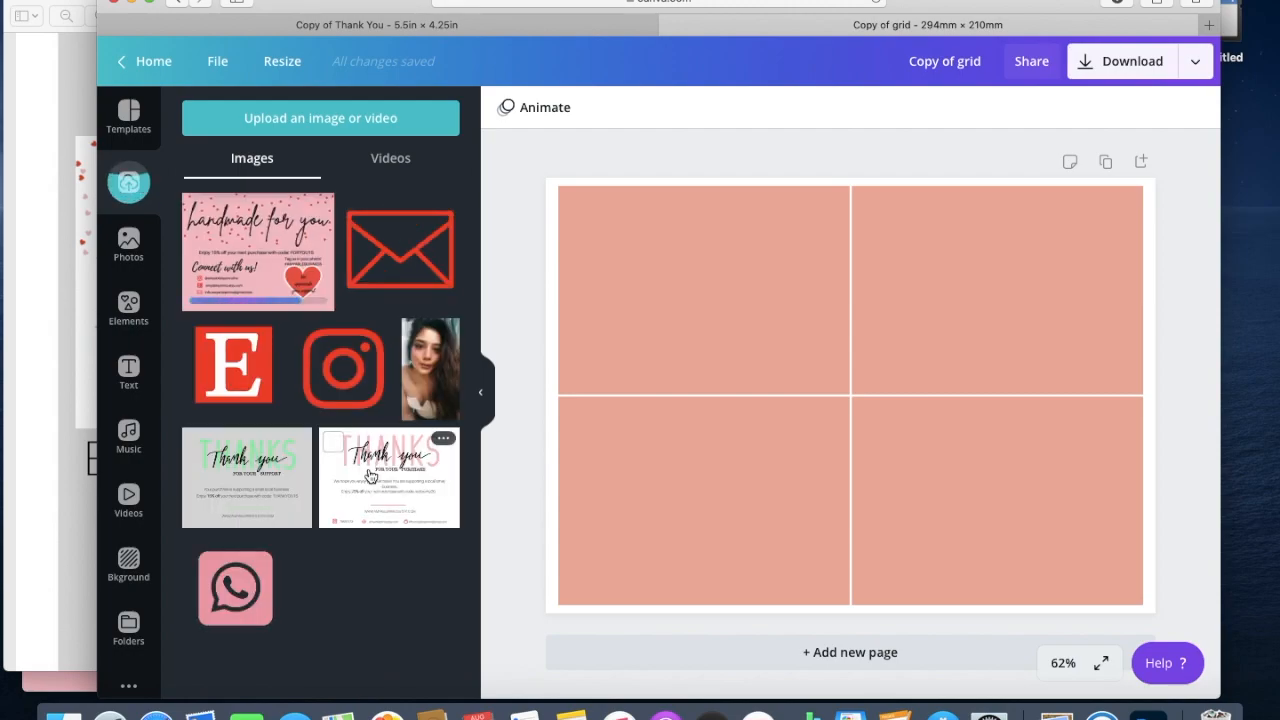
Place the card image into the top-left, bottom-left and top-right grid cells.
click(243, 258)
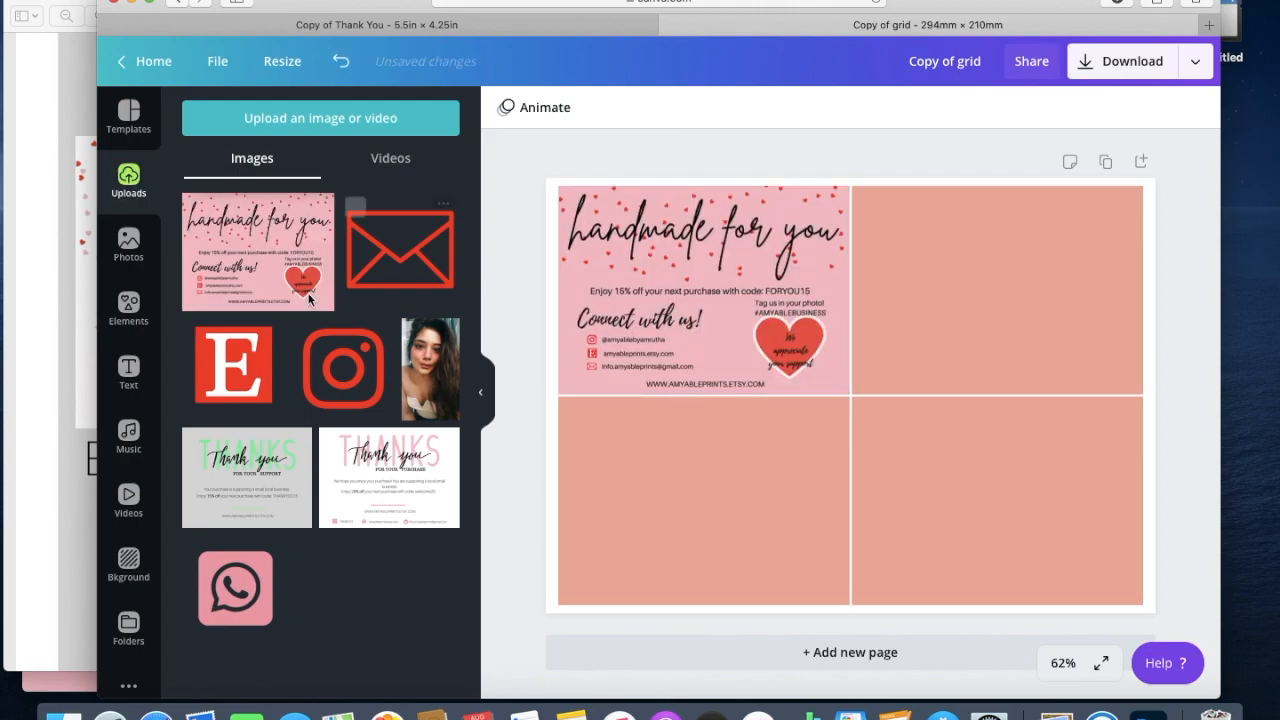
drag(585, 482, 623, 497)
drag(220, 280, 940, 336)
Fill the bottom-right cell with the card and download the sheet as PDF Print with crop marks and bleed.
drag(255, 262, 978, 497)
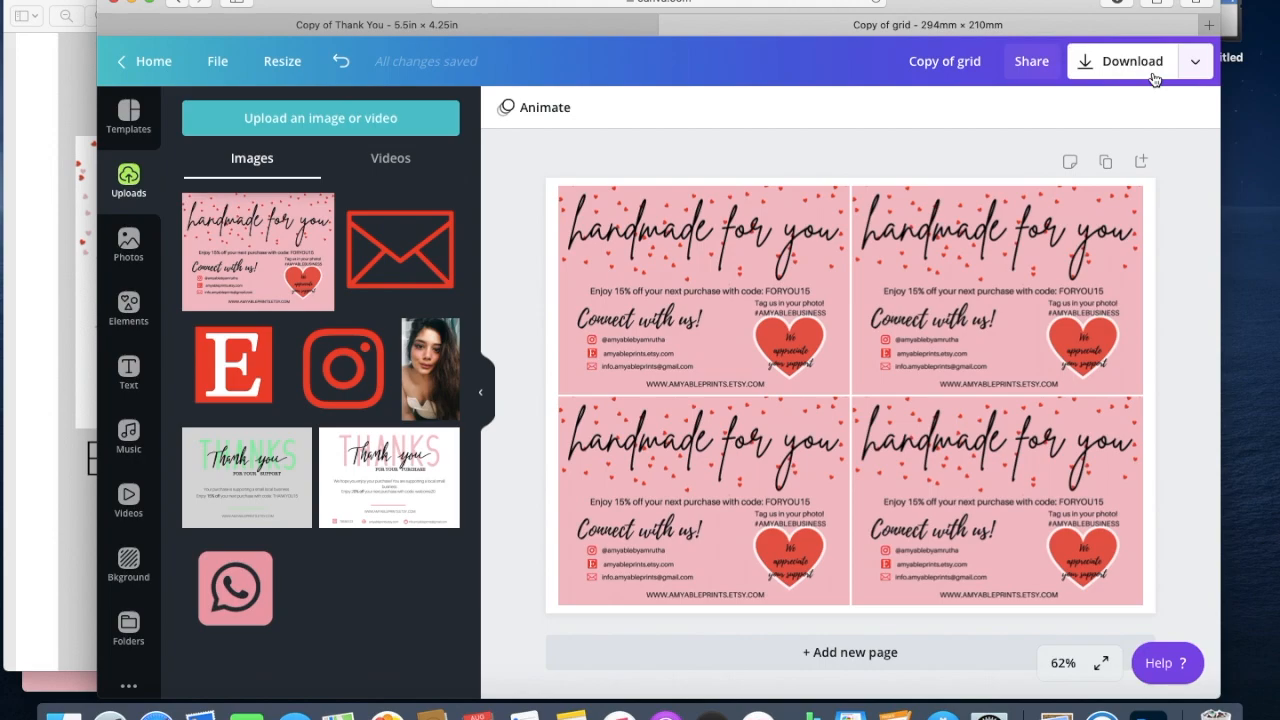
click(1155, 79)
click(1138, 194)
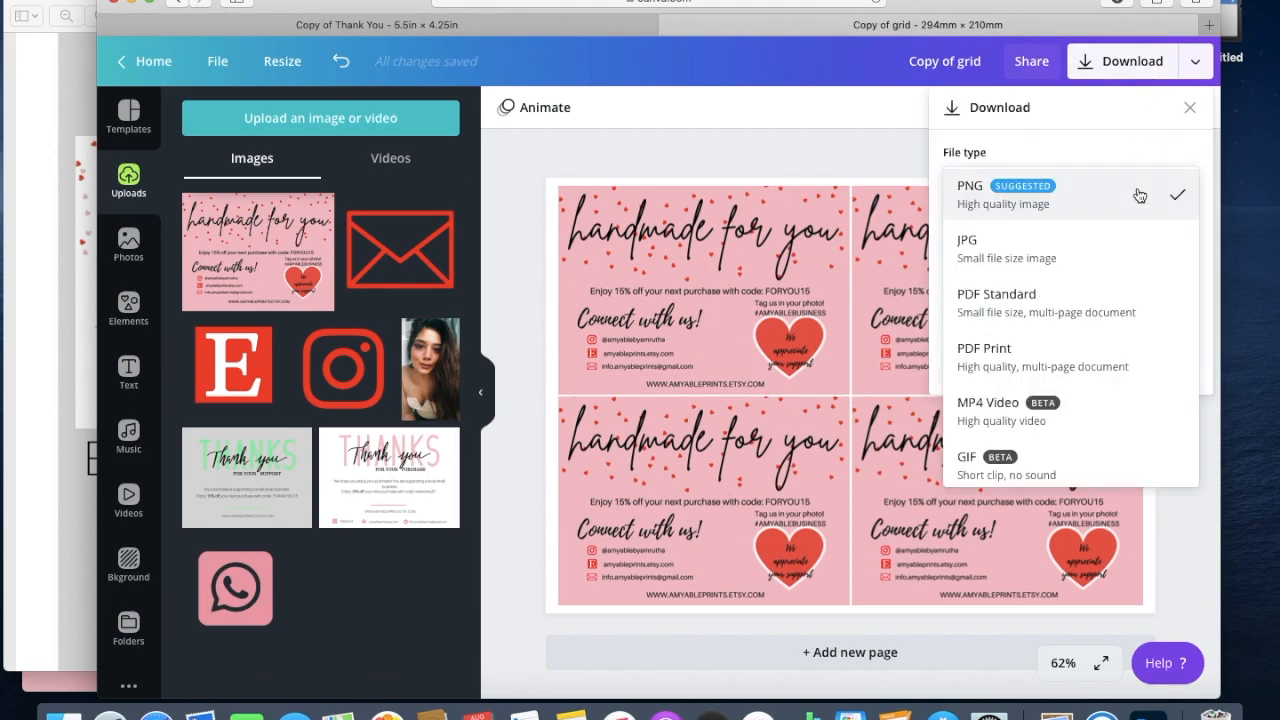
click(1155, 371)
click(951, 221)
click(1121, 277)
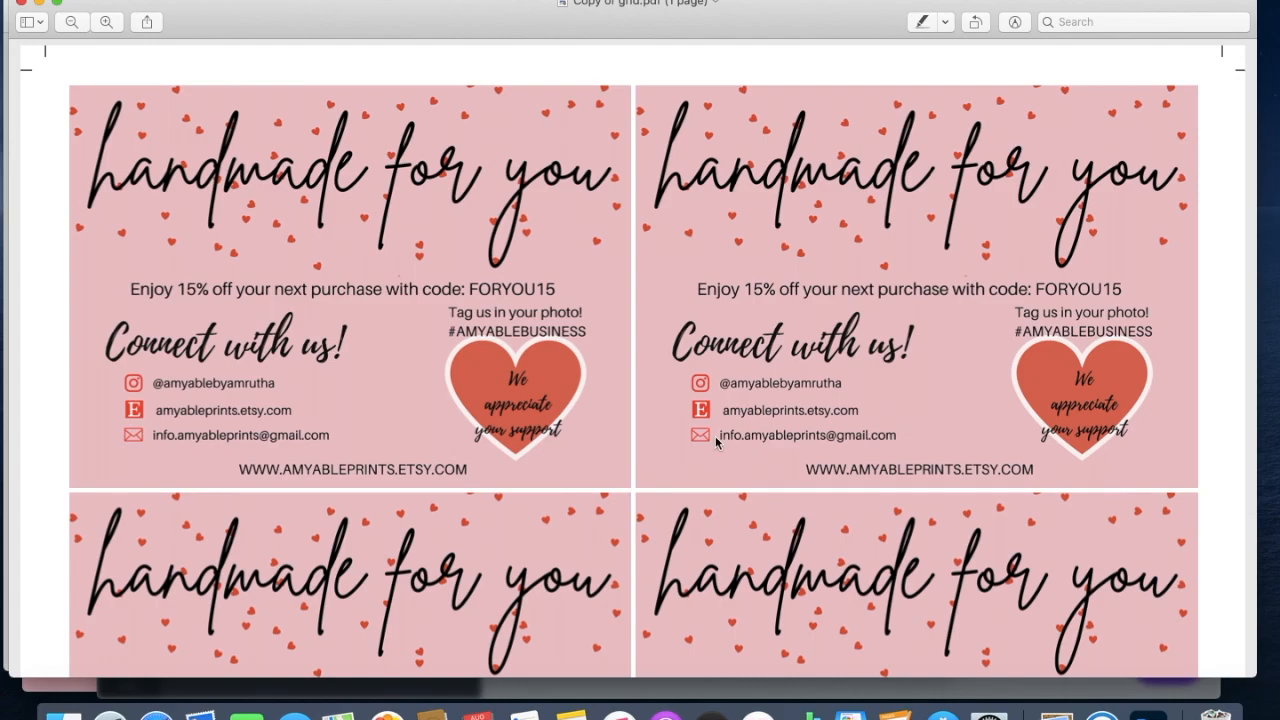
Look over the four cards in Copy of grid.pdf, close Preview and return to Canva.
scroll(715, 436, down, 5)
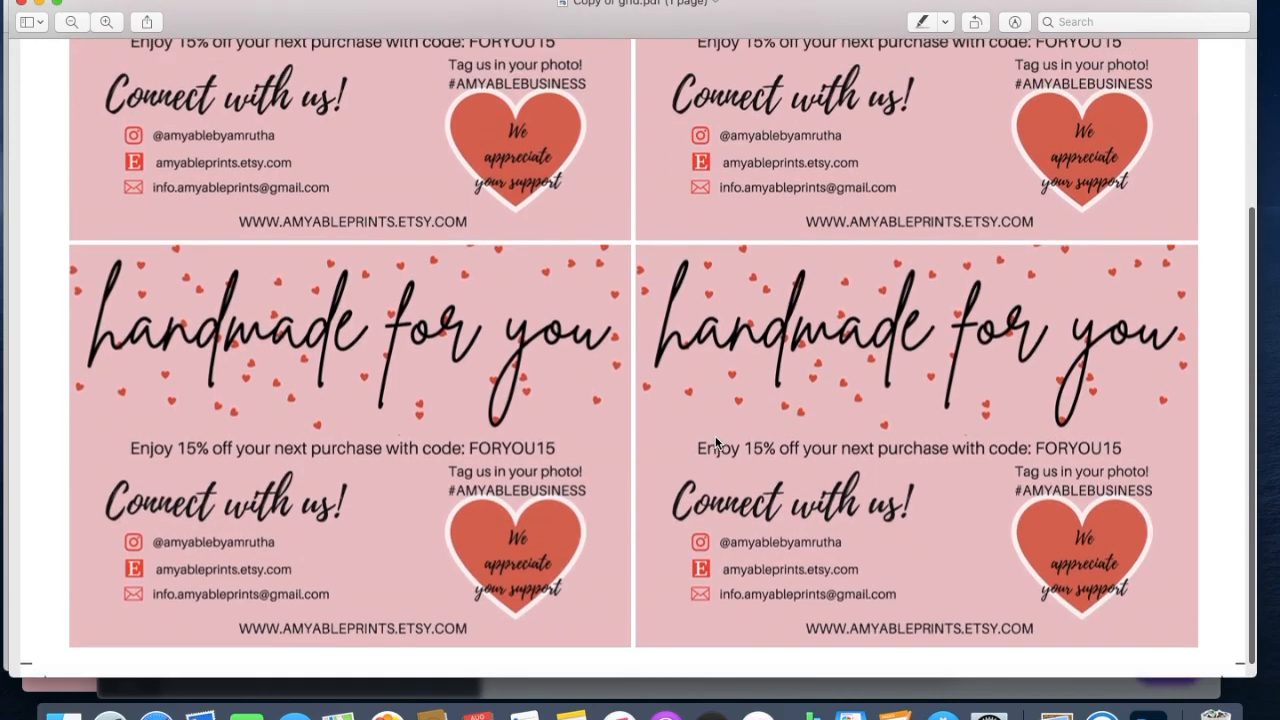
scroll(715, 437, up, 8)
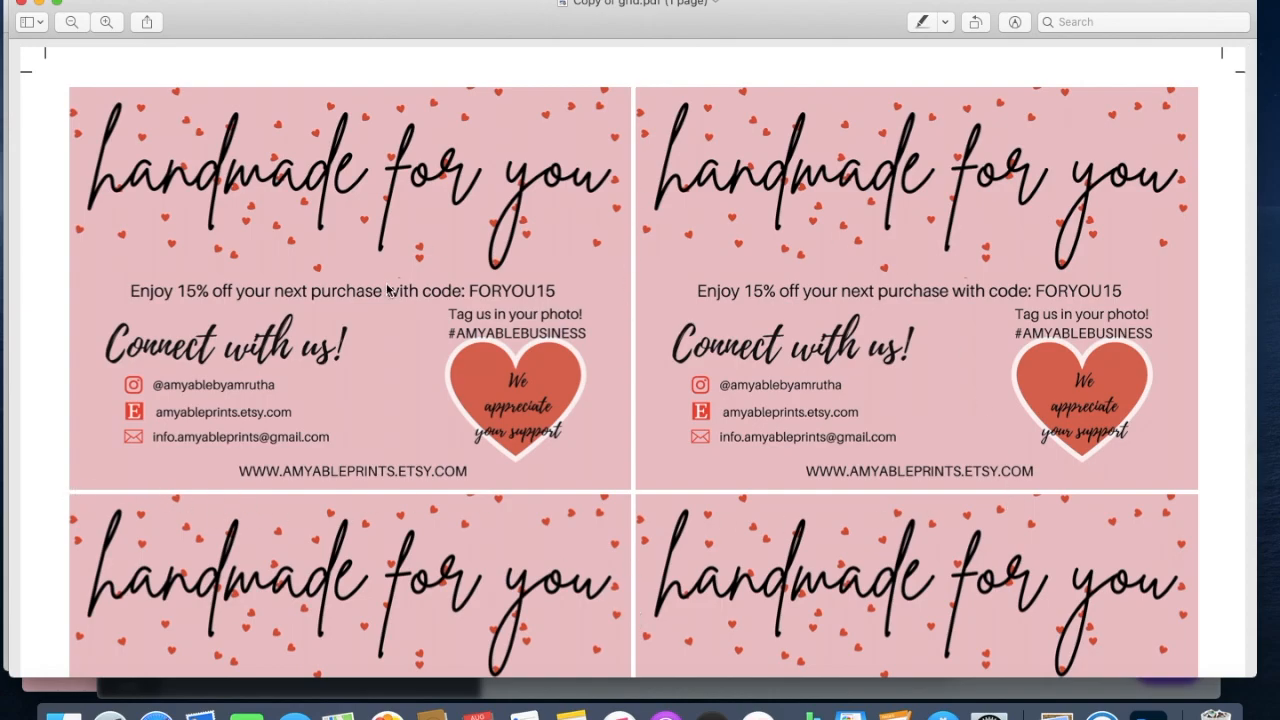
scroll(567, 386, down, 6)
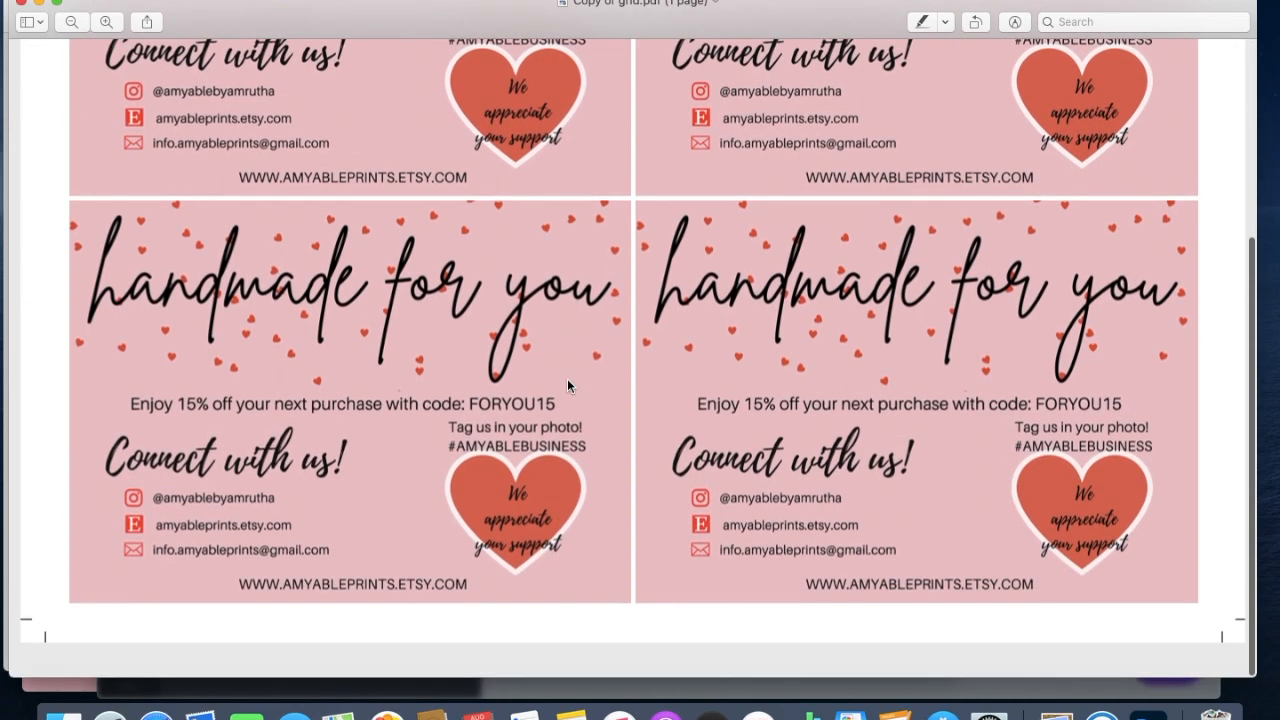
scroll(567, 386, up, 1)
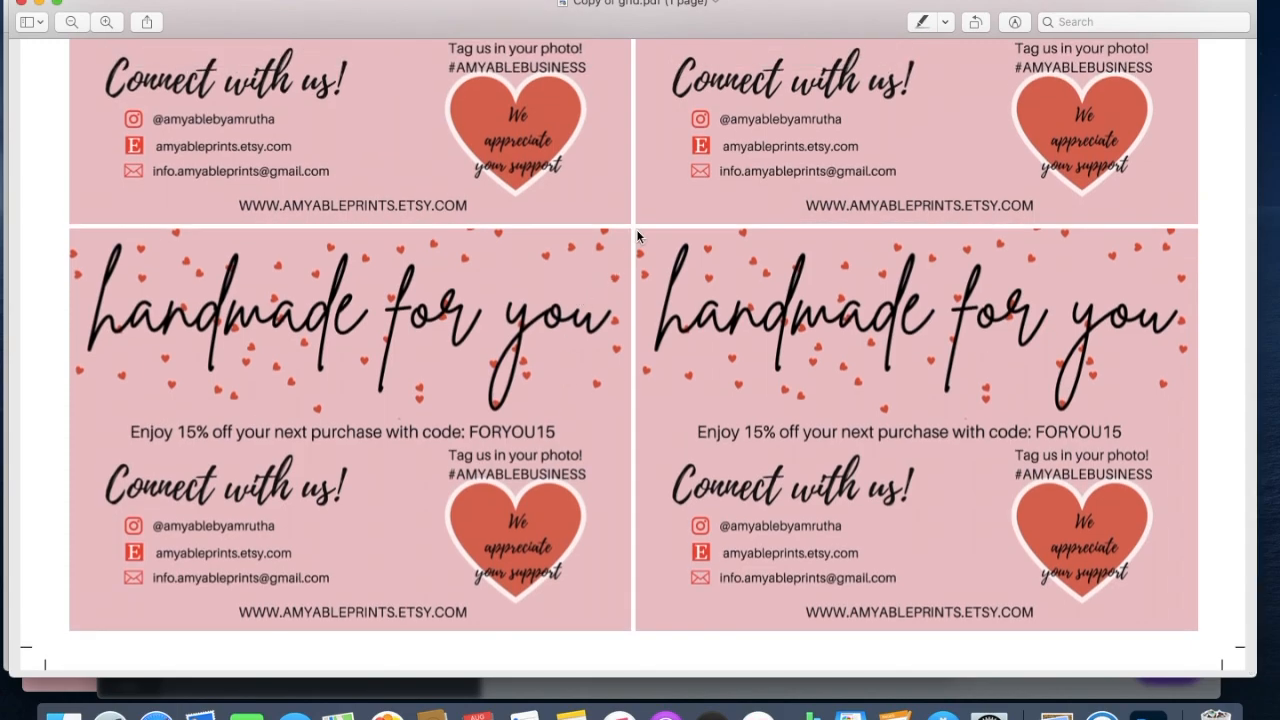
scroll(637, 233, down, 3)
click(21, 3)
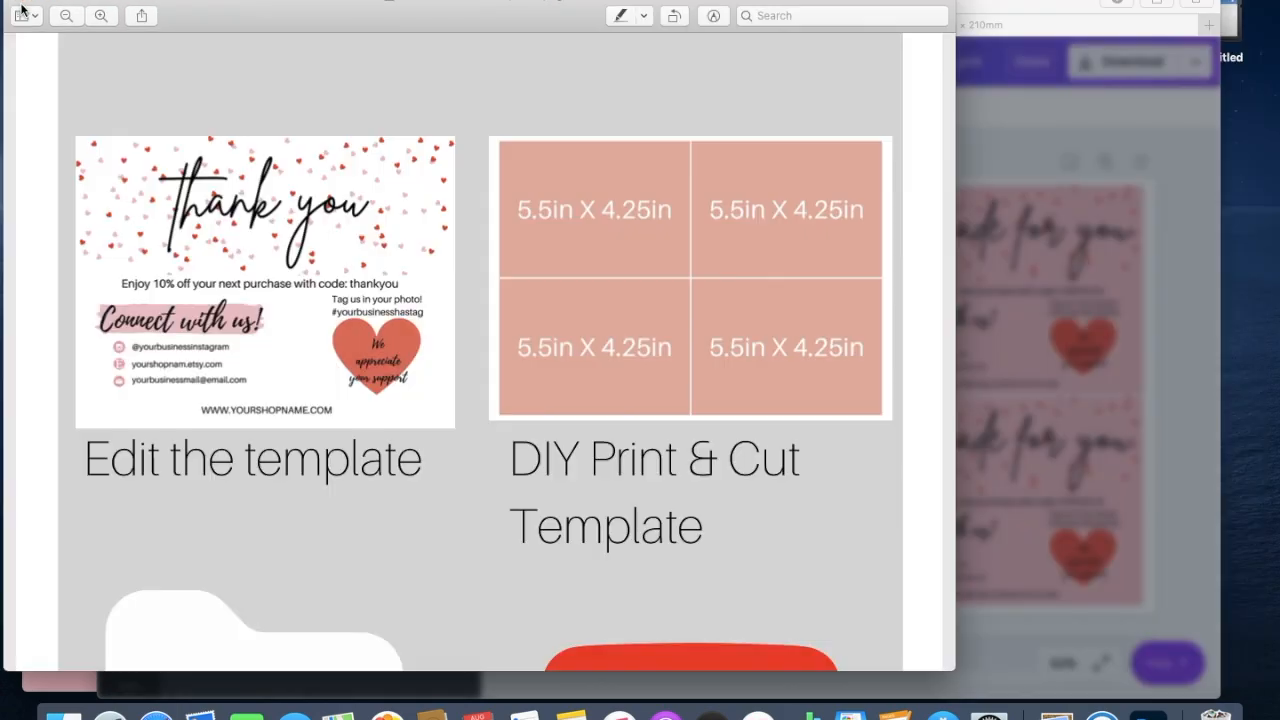
click(1026, 151)
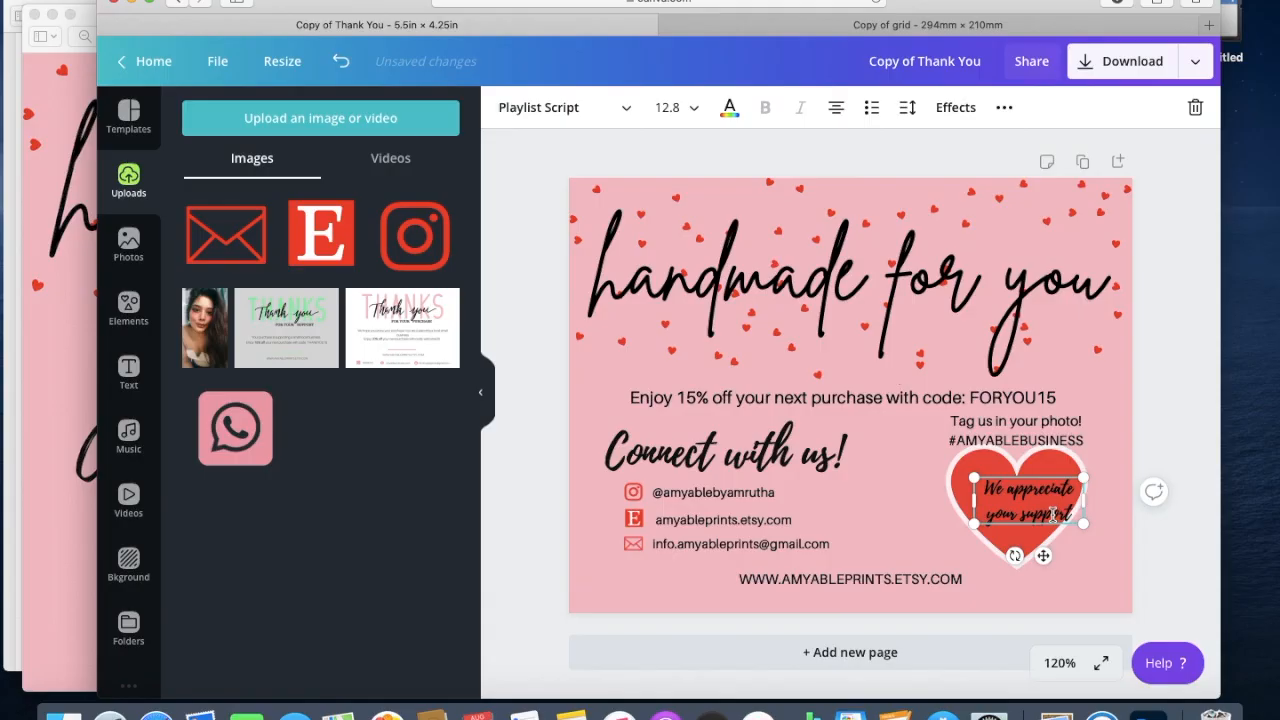
Centre the text inside the heart, then download the single card as a PDF Print.
drag(1043, 515, 1040, 516)
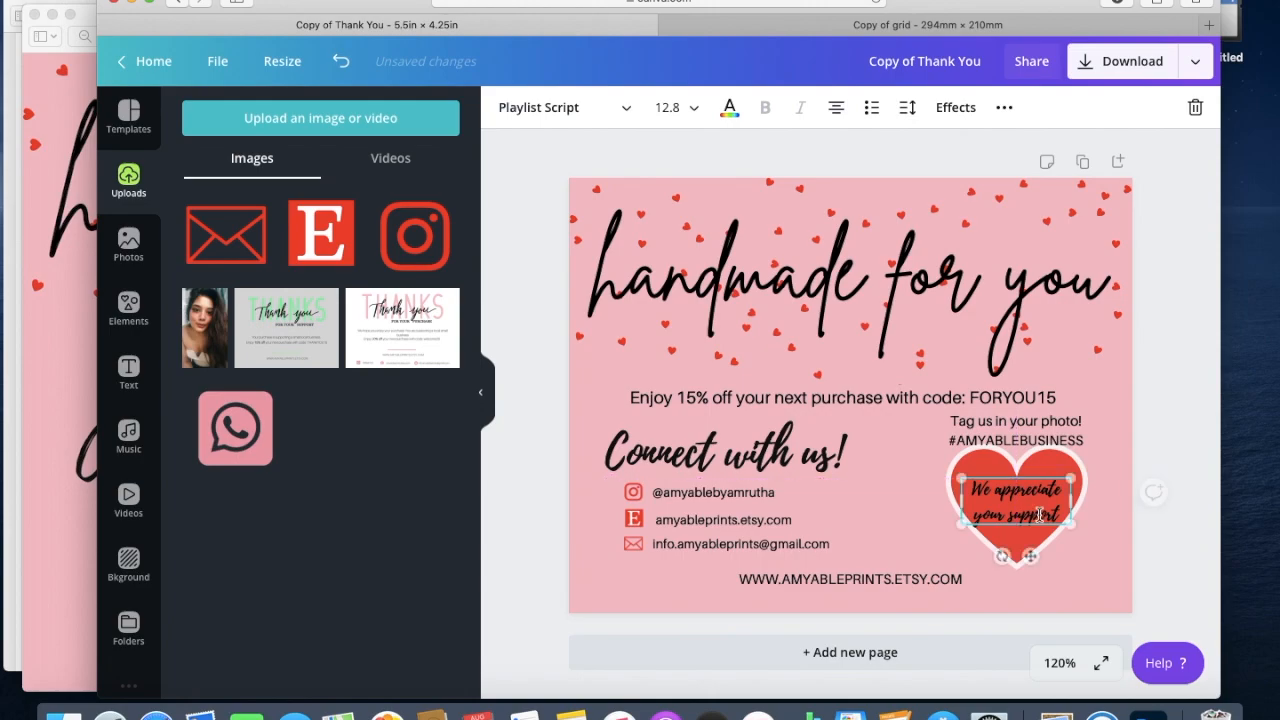
click(1164, 587)
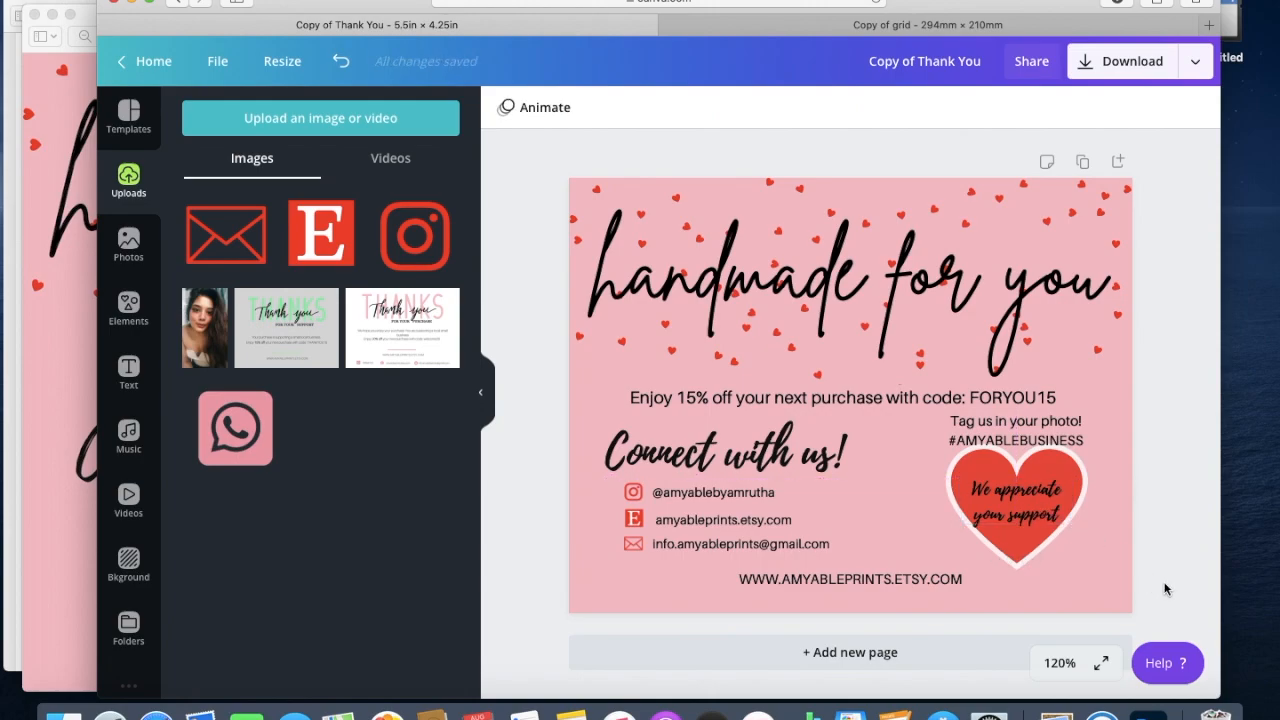
click(1103, 73)
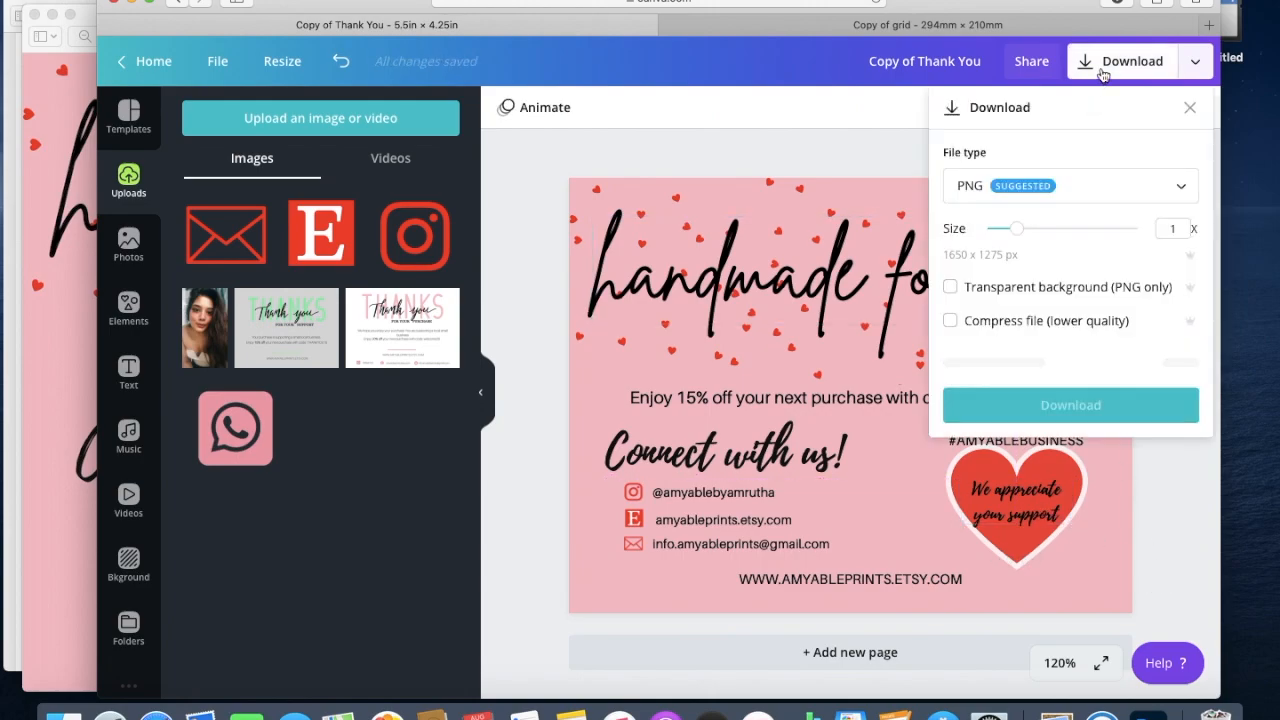
click(1095, 193)
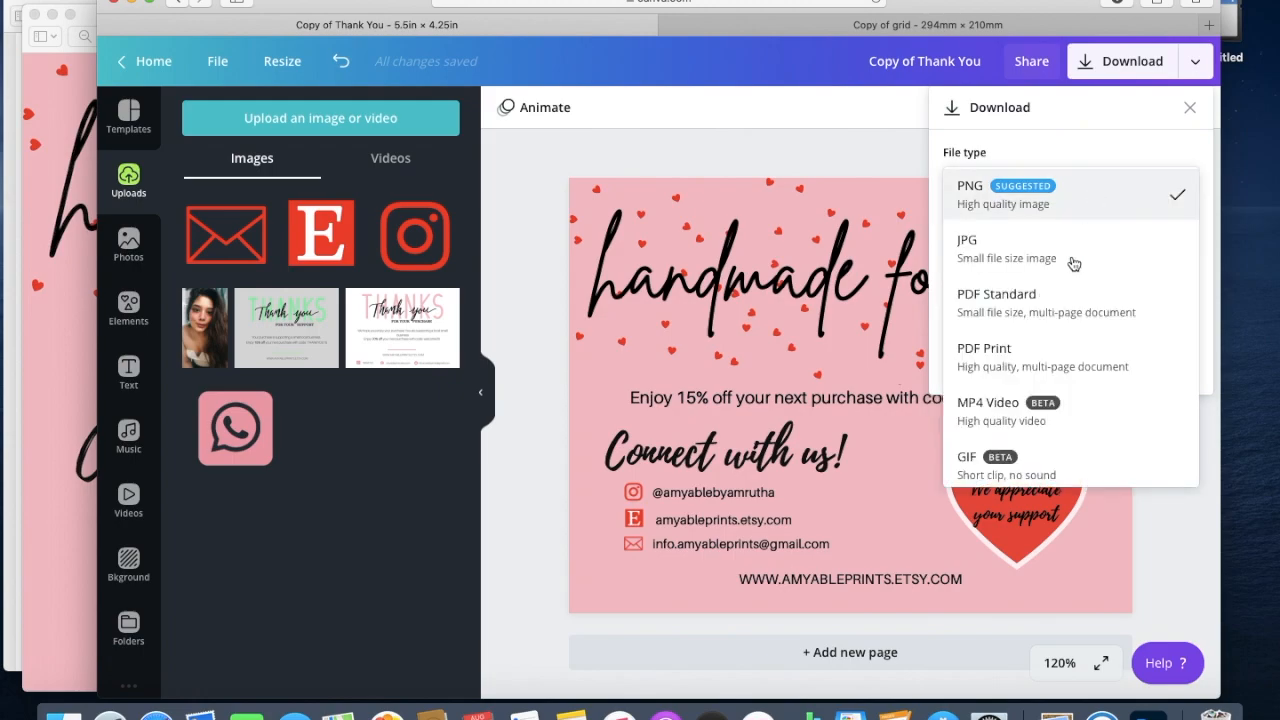
click(1045, 356)
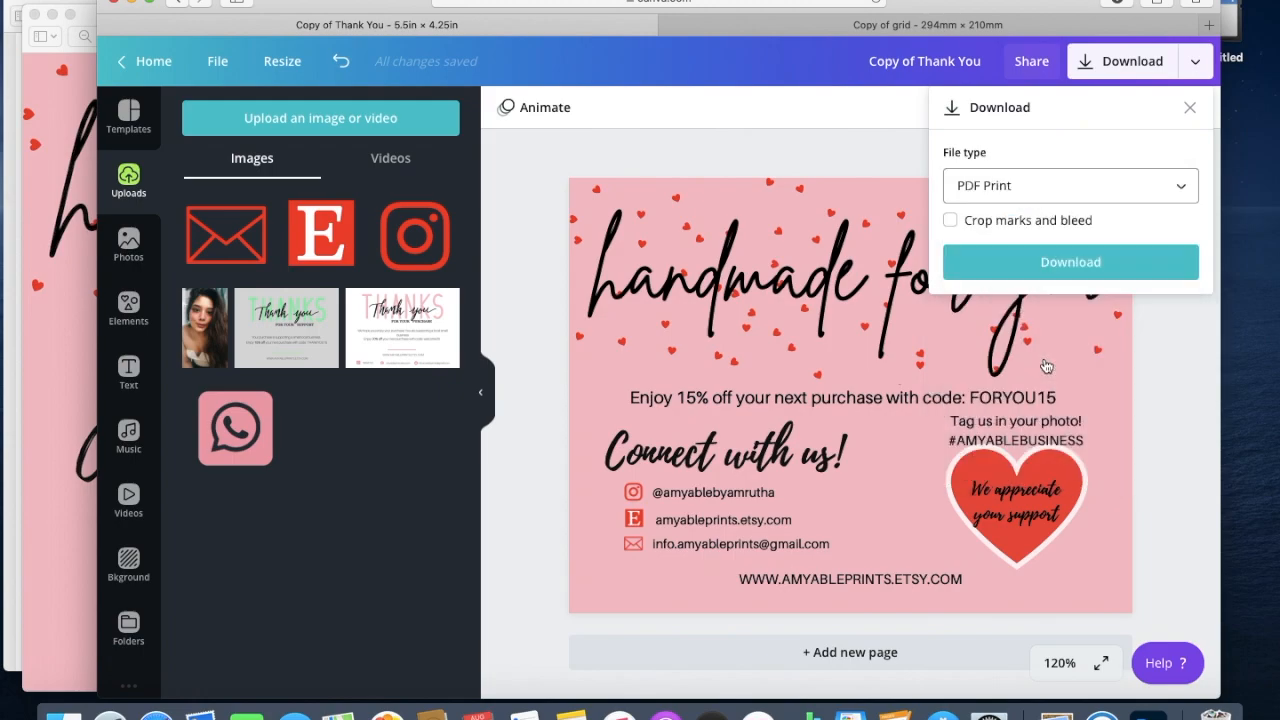
click(1110, 270)
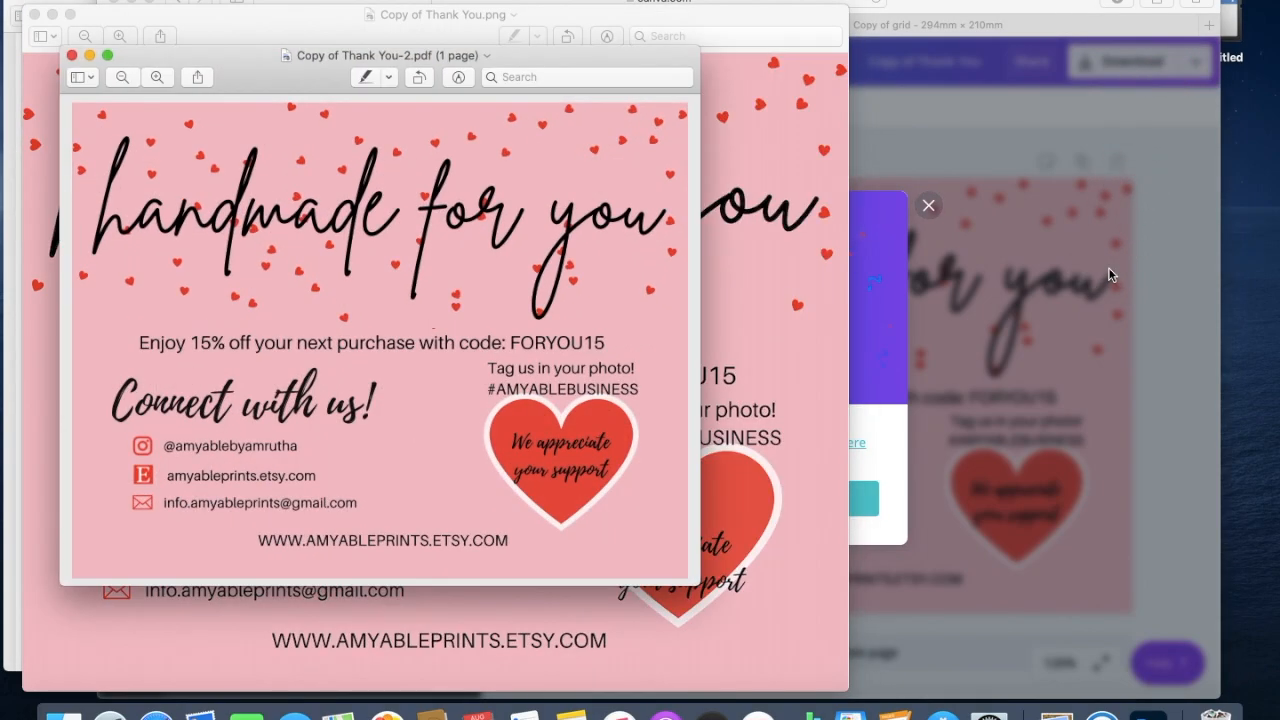
Go to vistaprint.com and open the Postcards page under Marketing Materials.
click(1108, 267)
text(VIST)
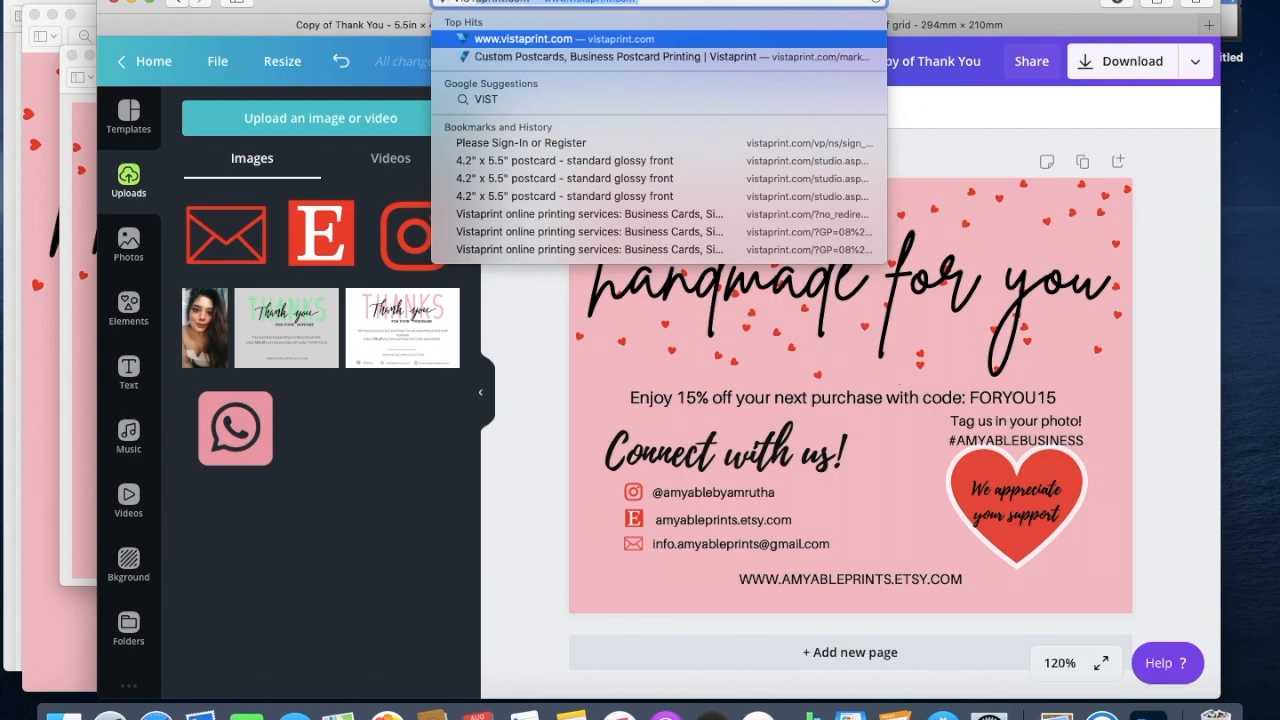
click(636, 42)
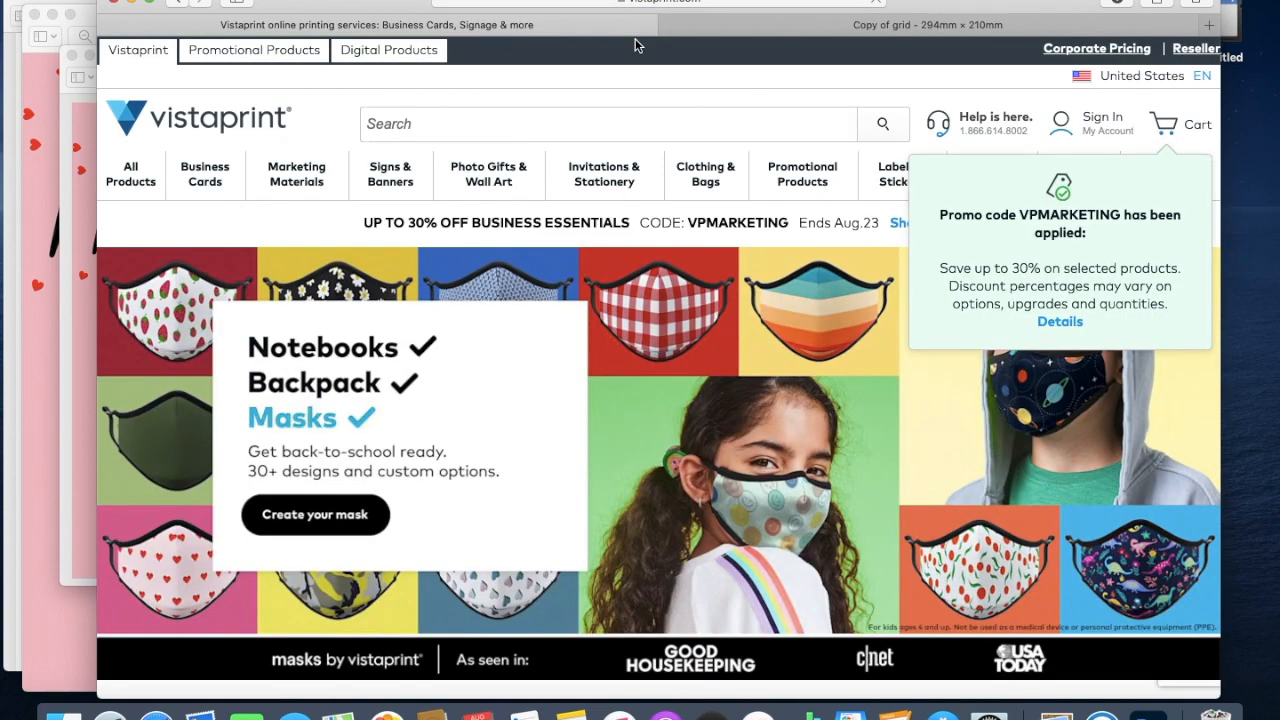
mouse_move(290, 180)
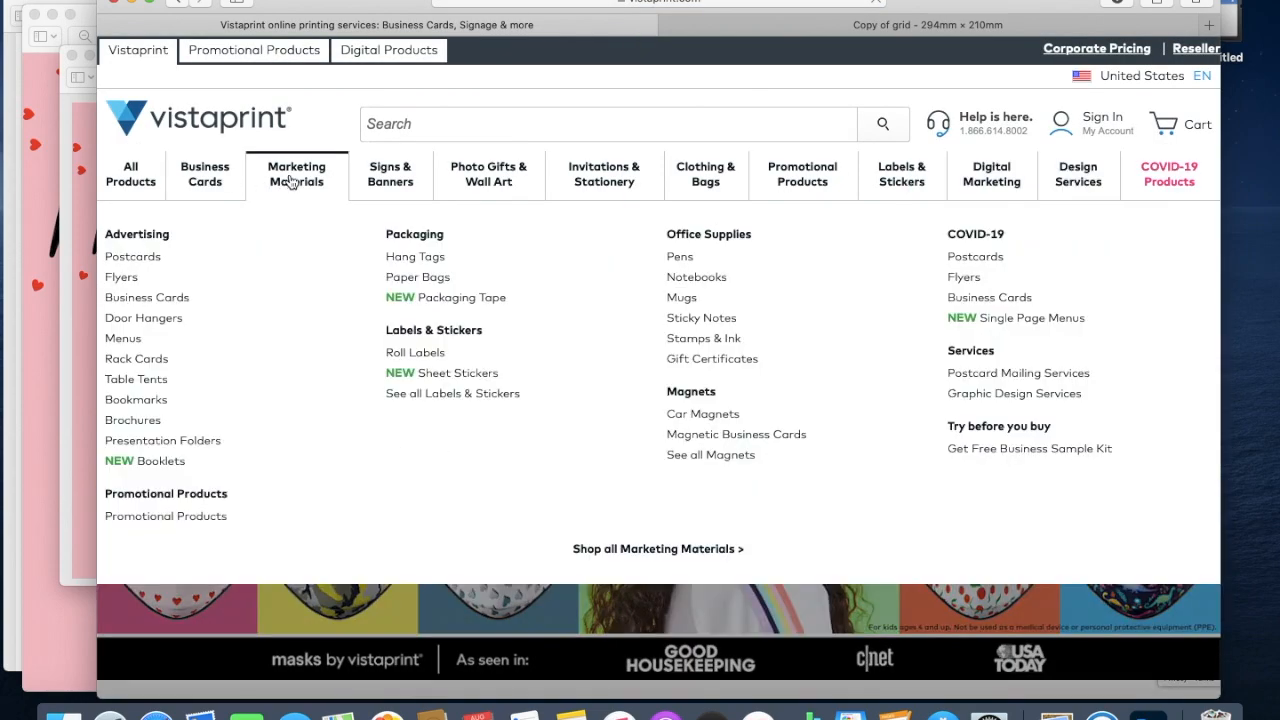
click(150, 261)
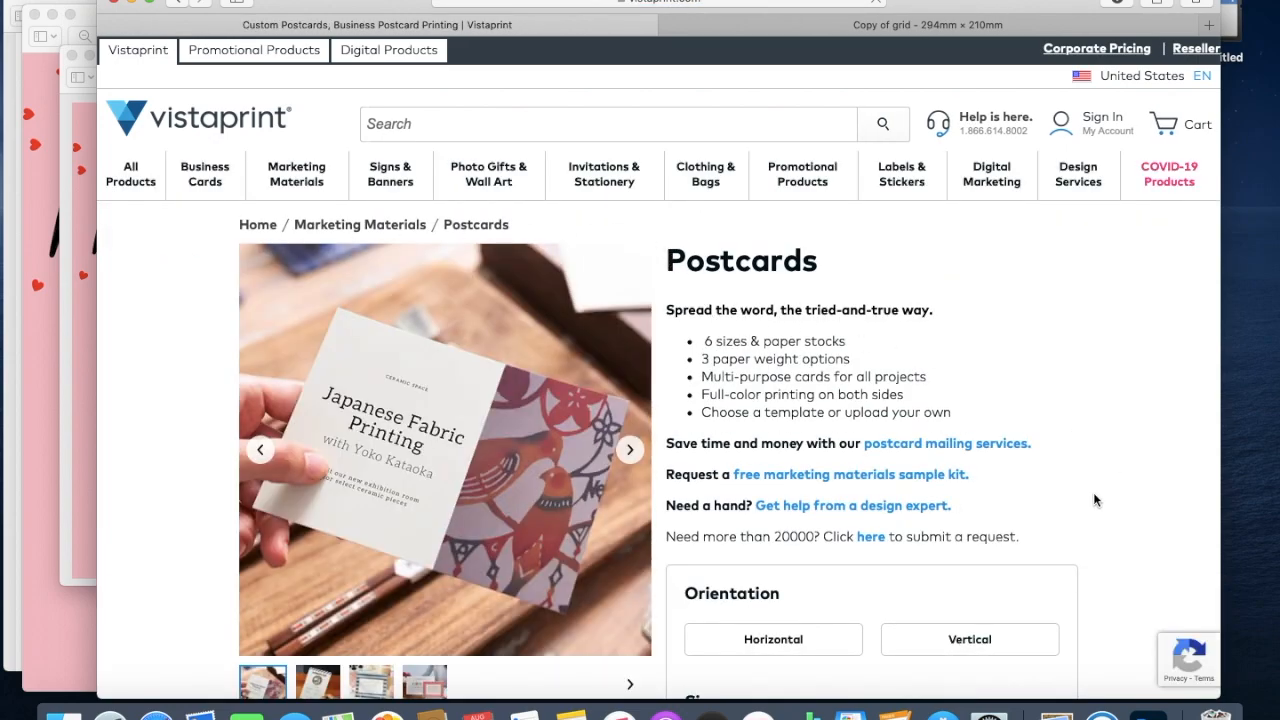
Choose 4.2" x 5.5" size, Standard paper, Glossy front only stock, quantity 100, and start designing.
scroll(1087, 500, down, 2)
scroll(1087, 500, down, 8)
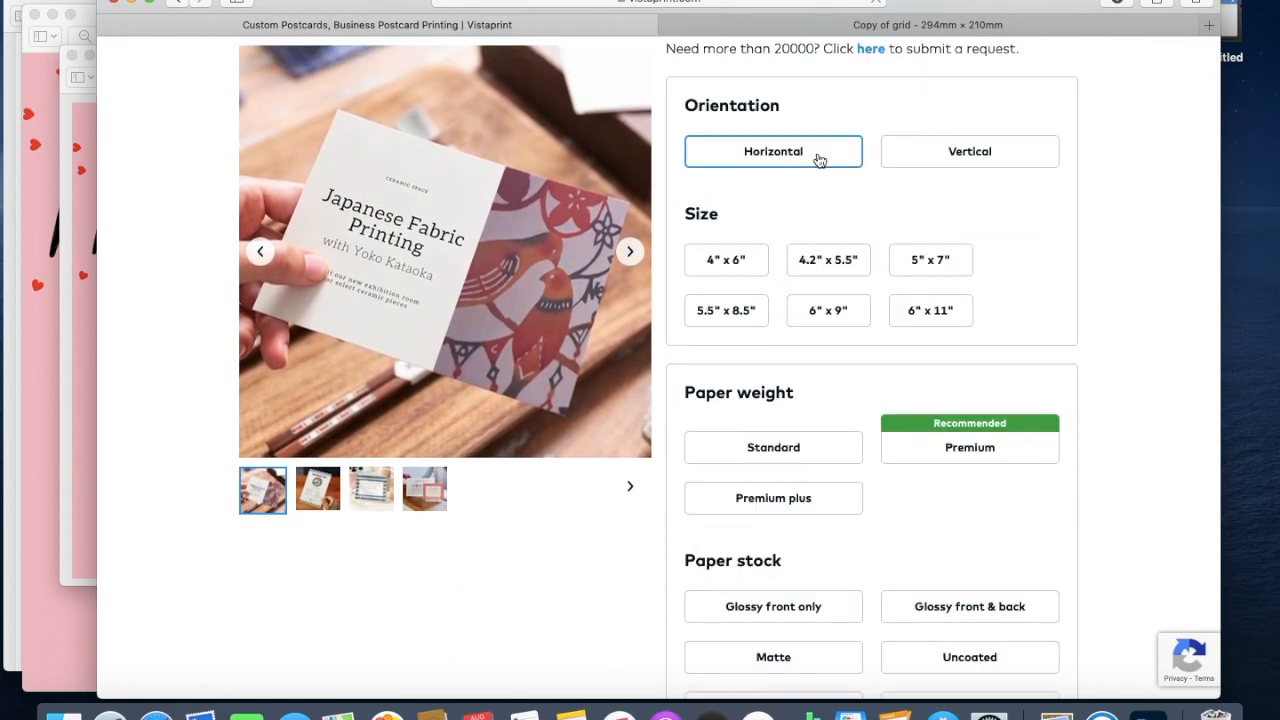
click(845, 273)
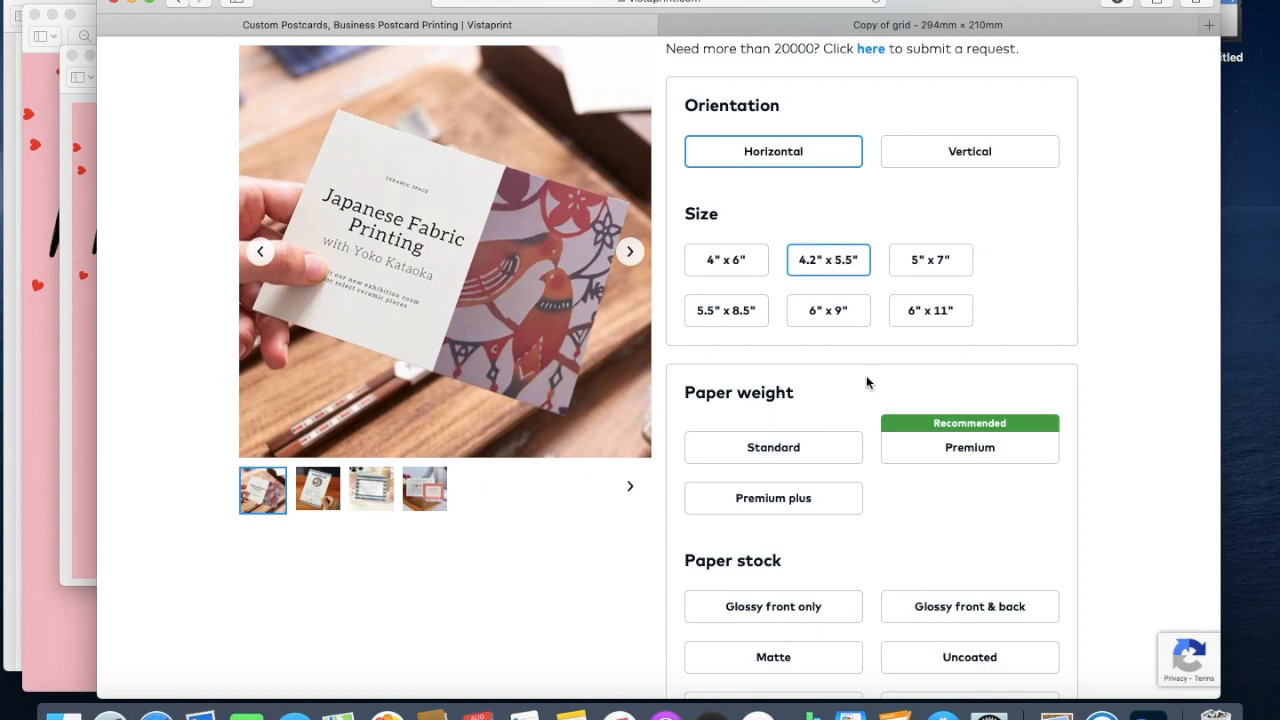
scroll(905, 505, down, 2)
scroll(905, 505, down, 3)
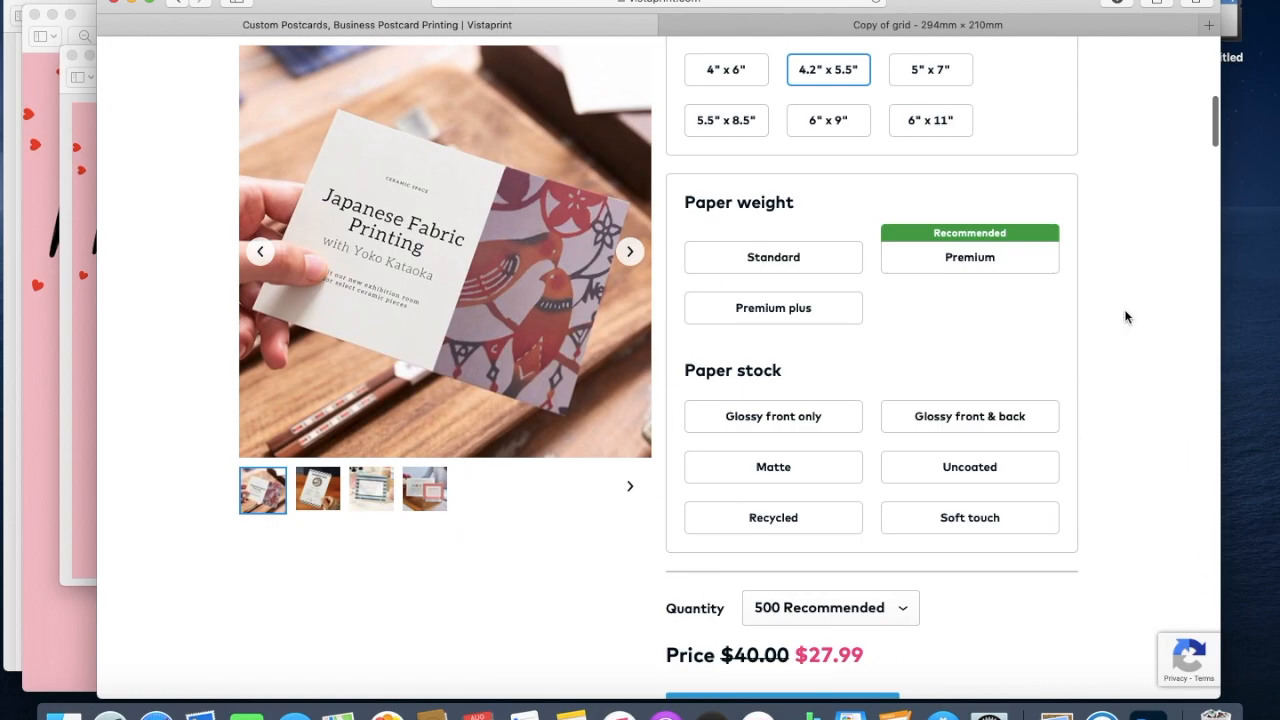
click(829, 261)
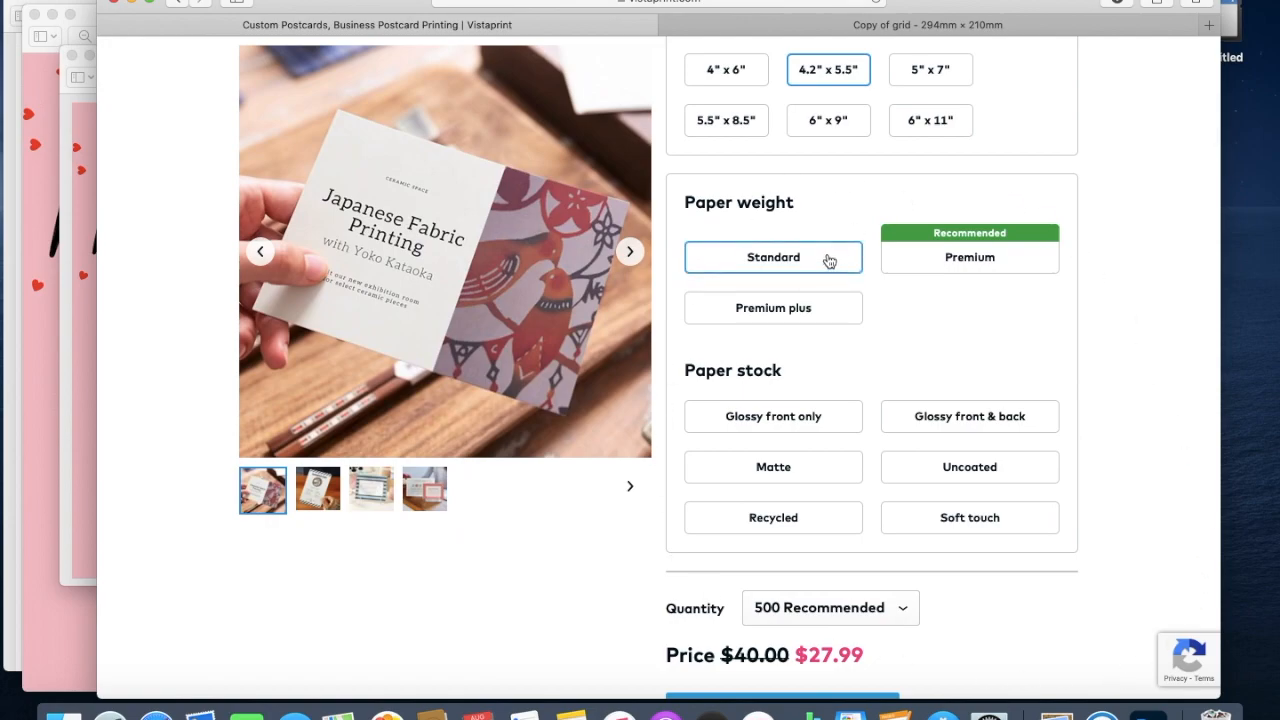
click(829, 422)
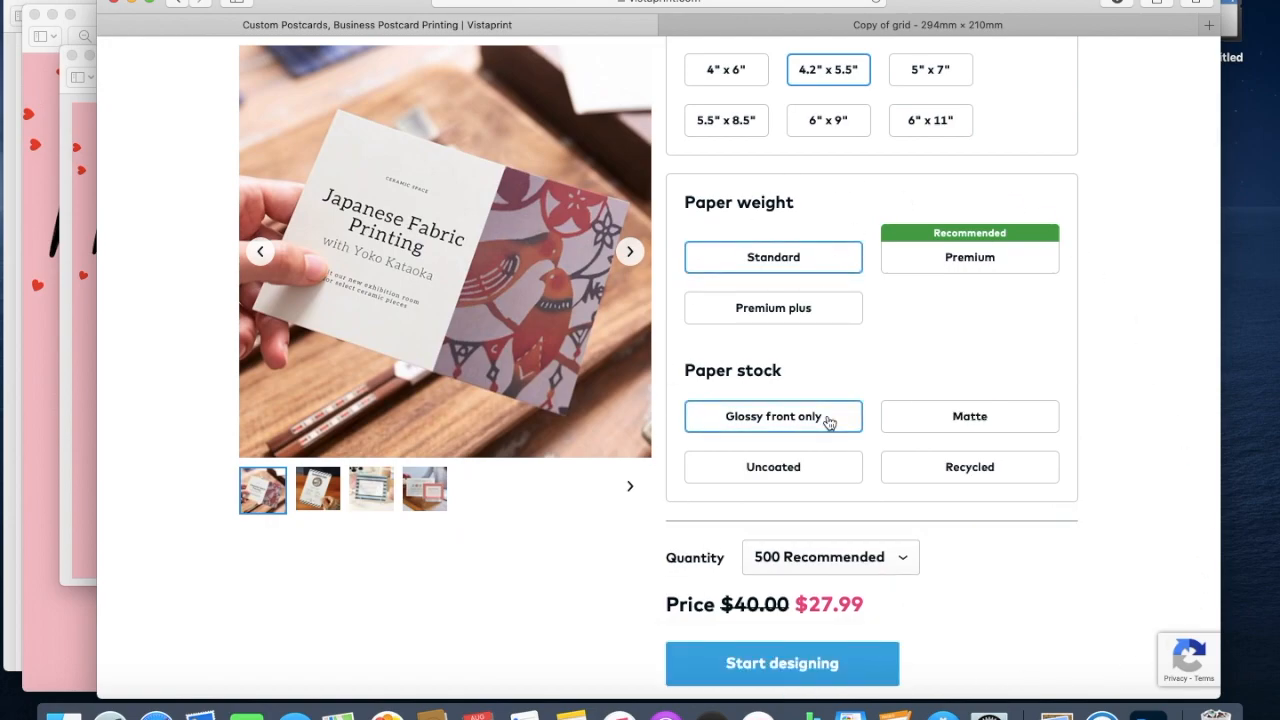
click(890, 561)
click(888, 531)
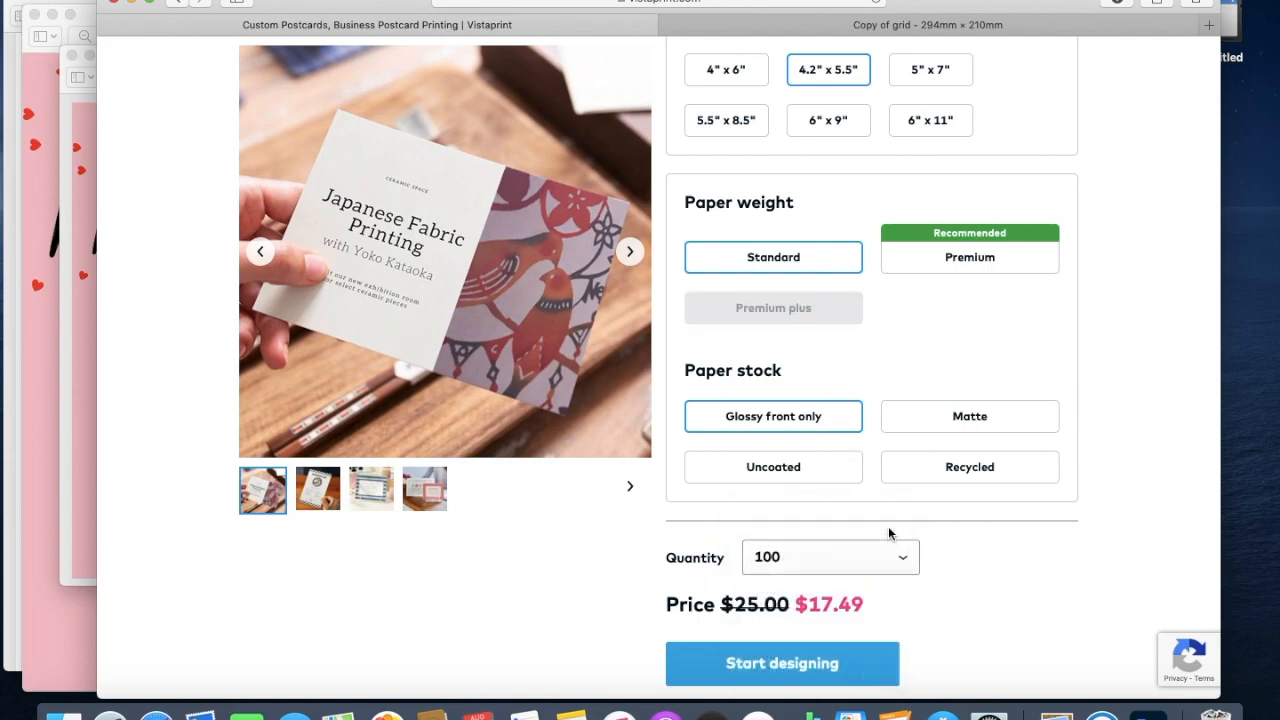
scroll(951, 612, down, 1)
scroll(951, 611, down, 2)
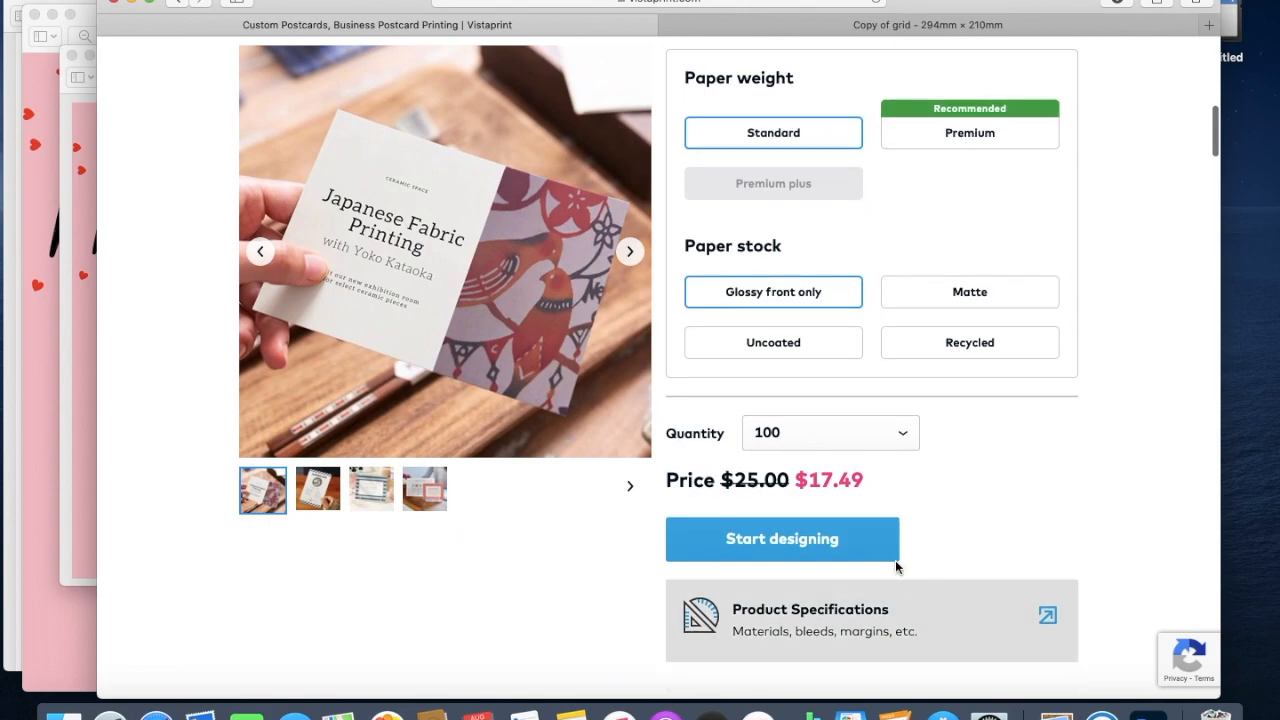
click(849, 543)
Upload Copy of Thank You-2.pdf from the computer as a complete postcard design.
click(789, 579)
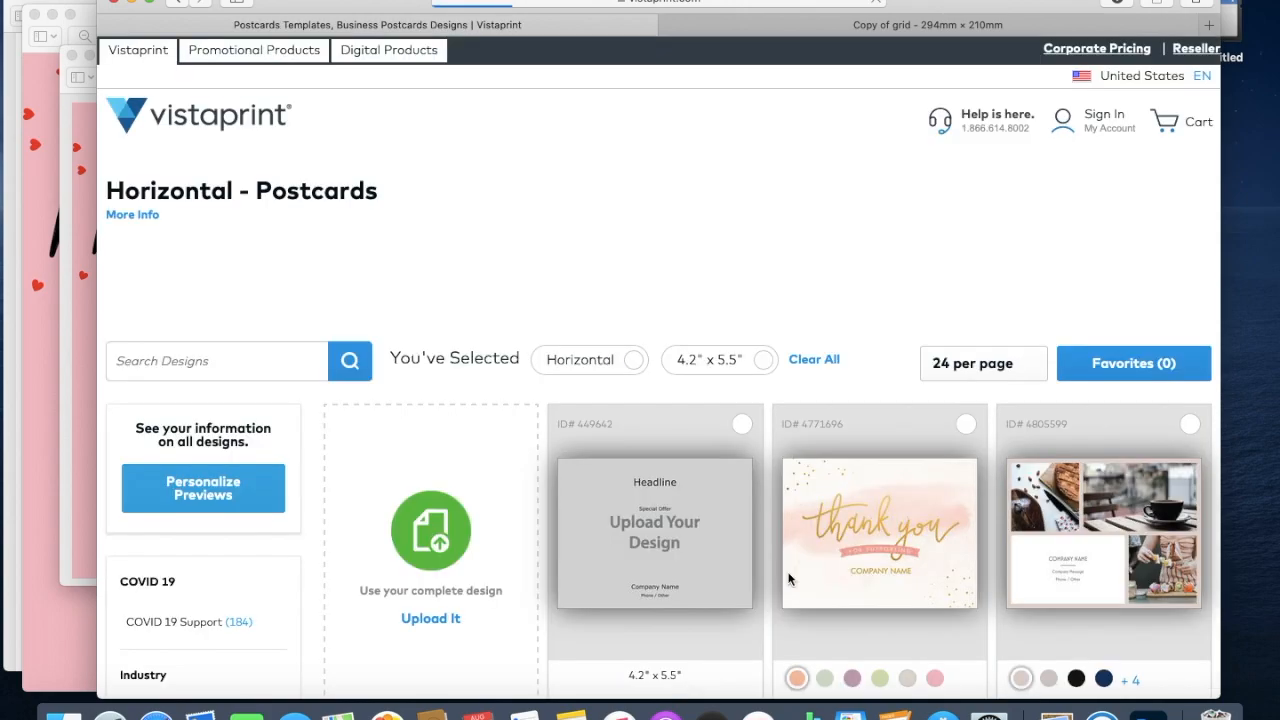
click(429, 619)
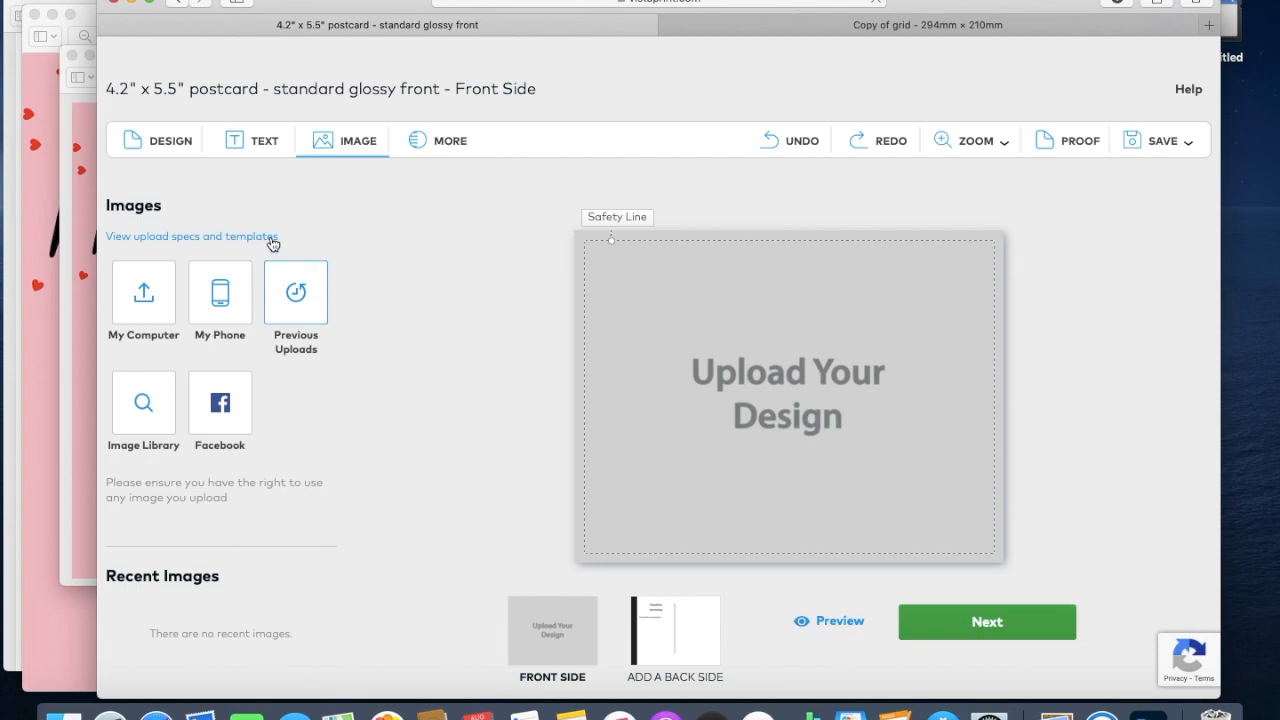
click(143, 305)
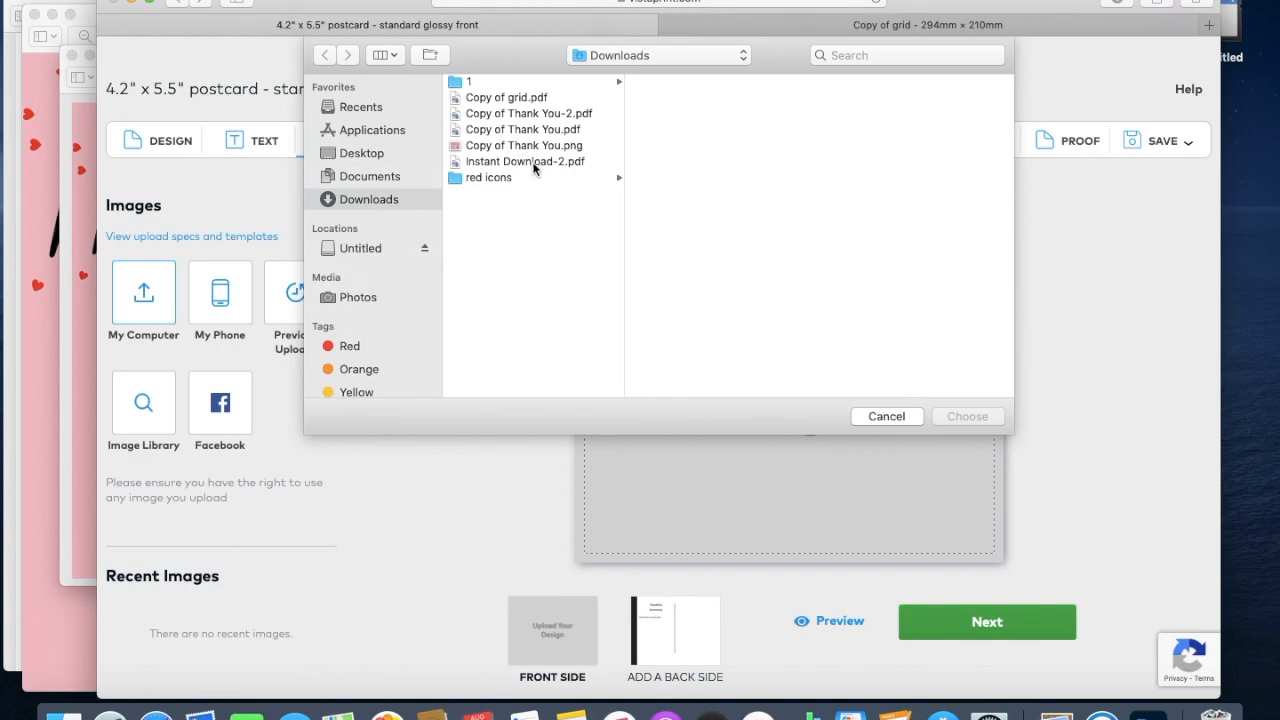
click(534, 163)
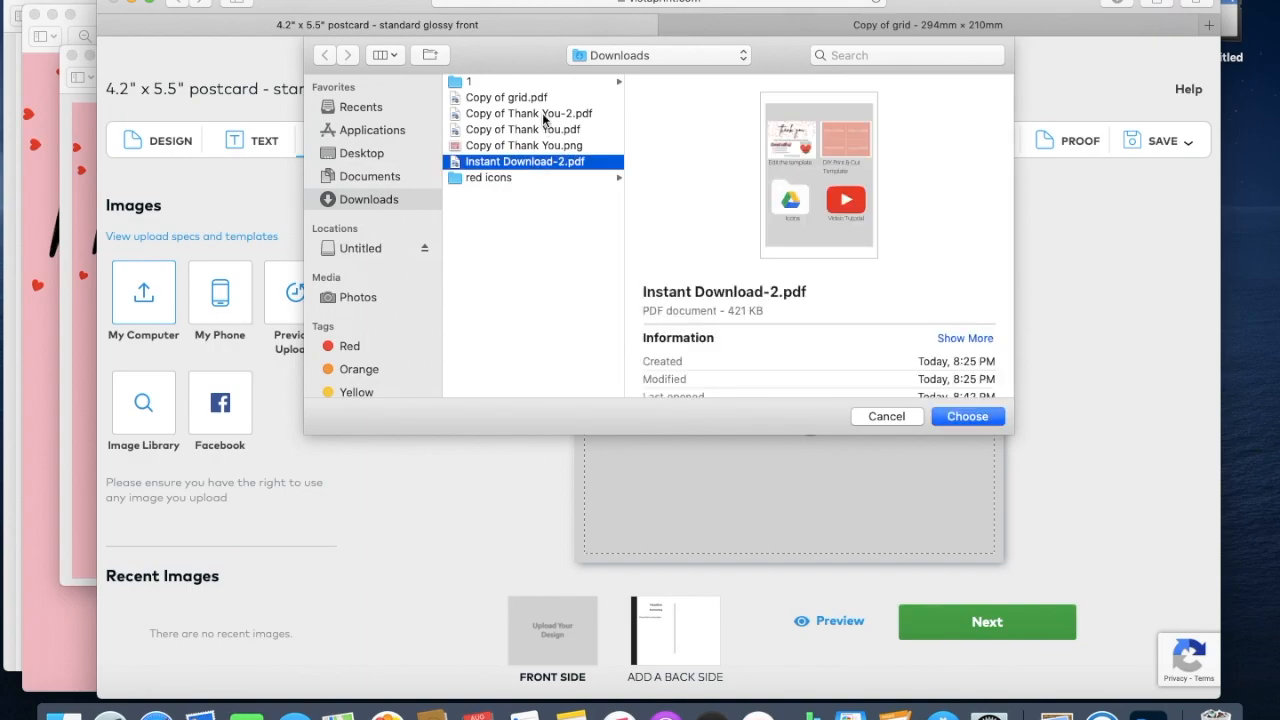
click(545, 115)
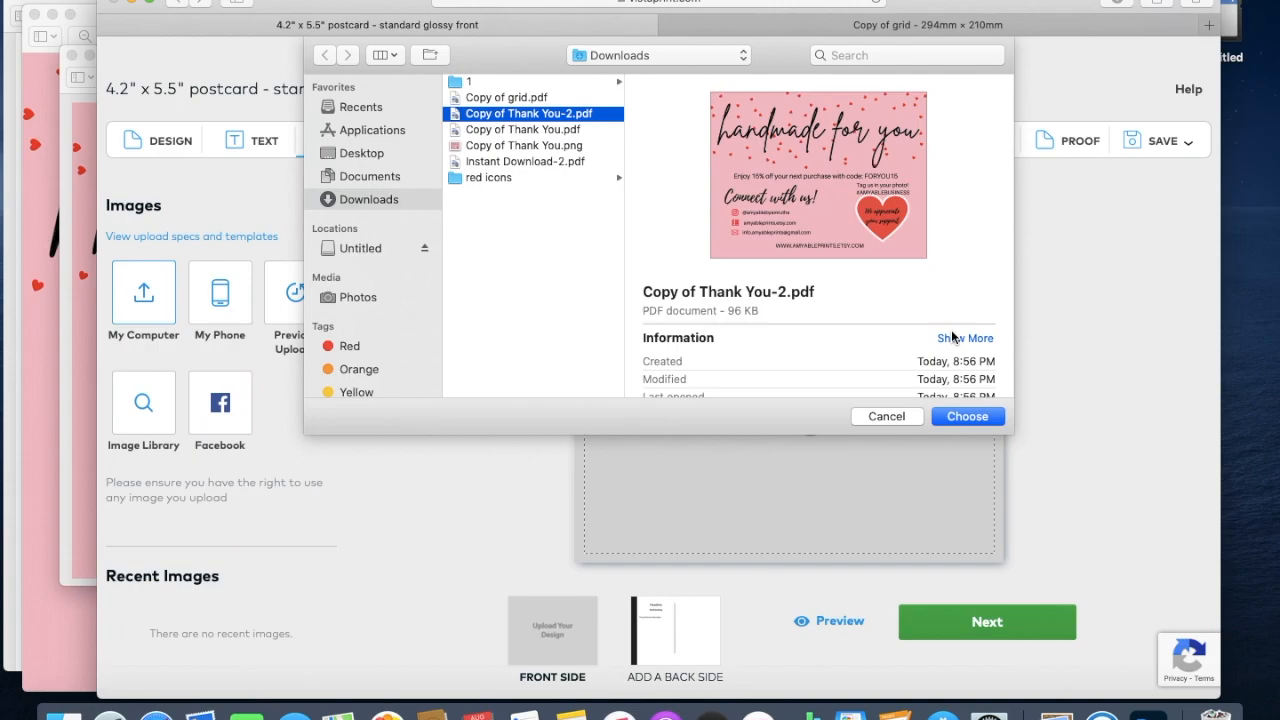
click(966, 417)
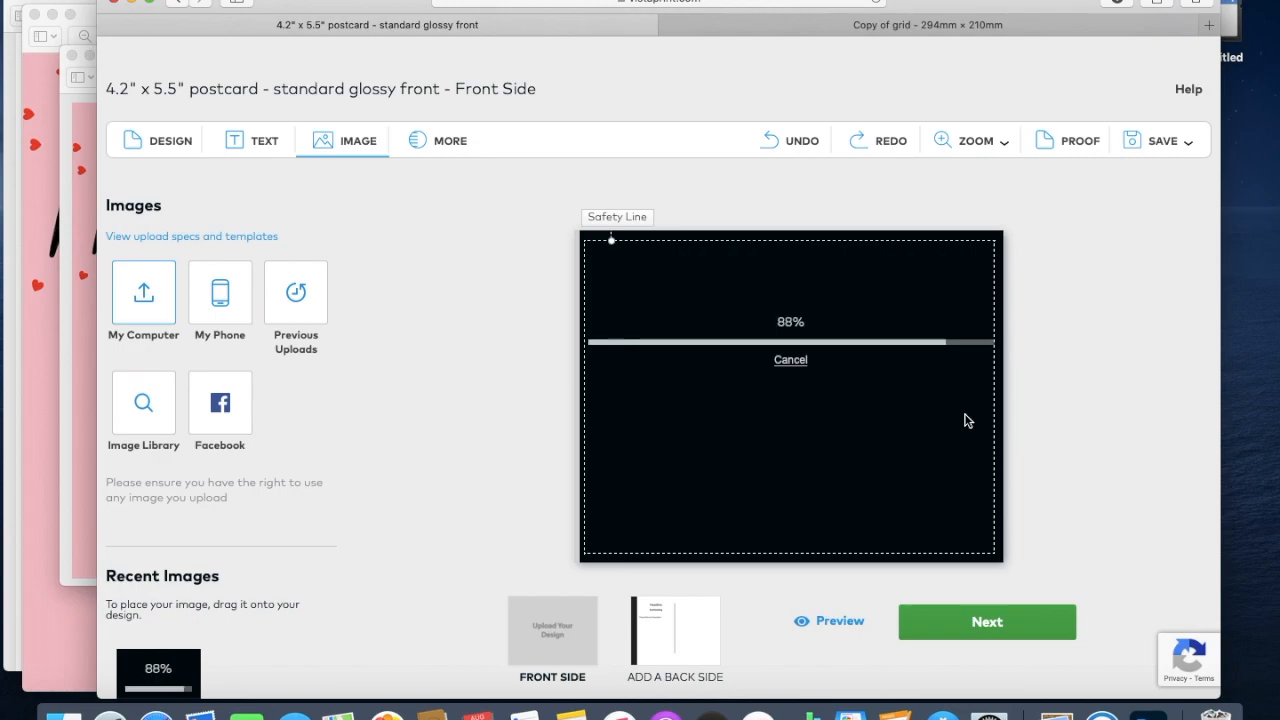
Open the preview of the uploaded postcard front.
scroll(801, 600, down, 1)
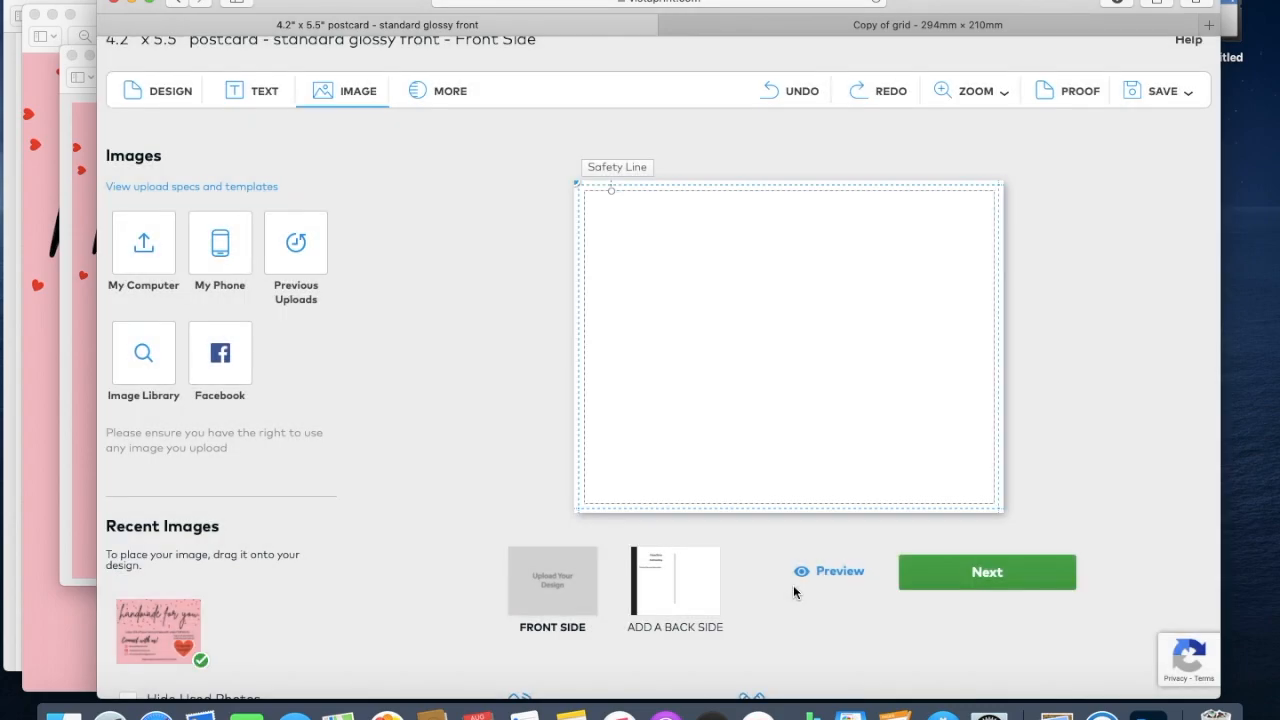
click(840, 571)
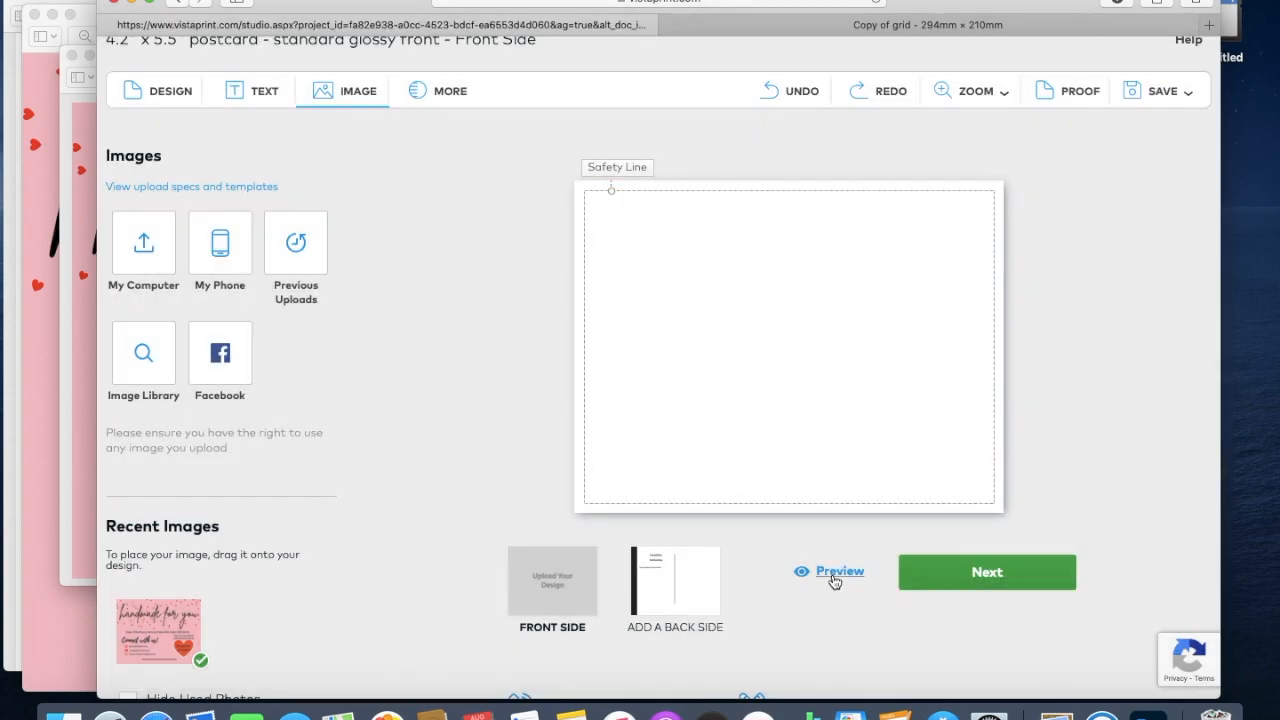
click(840, 575)
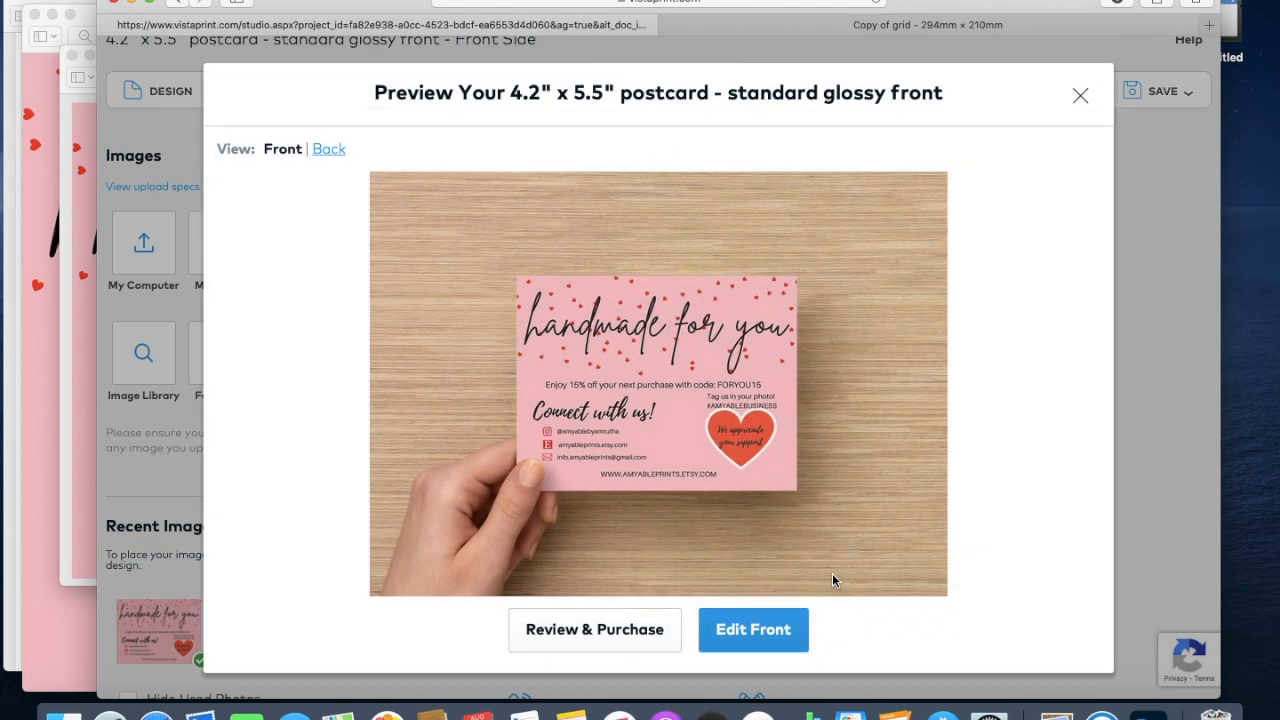
Check the blank back, approve the design under Review & Purchase, and continue to sign-in.
click(330, 149)
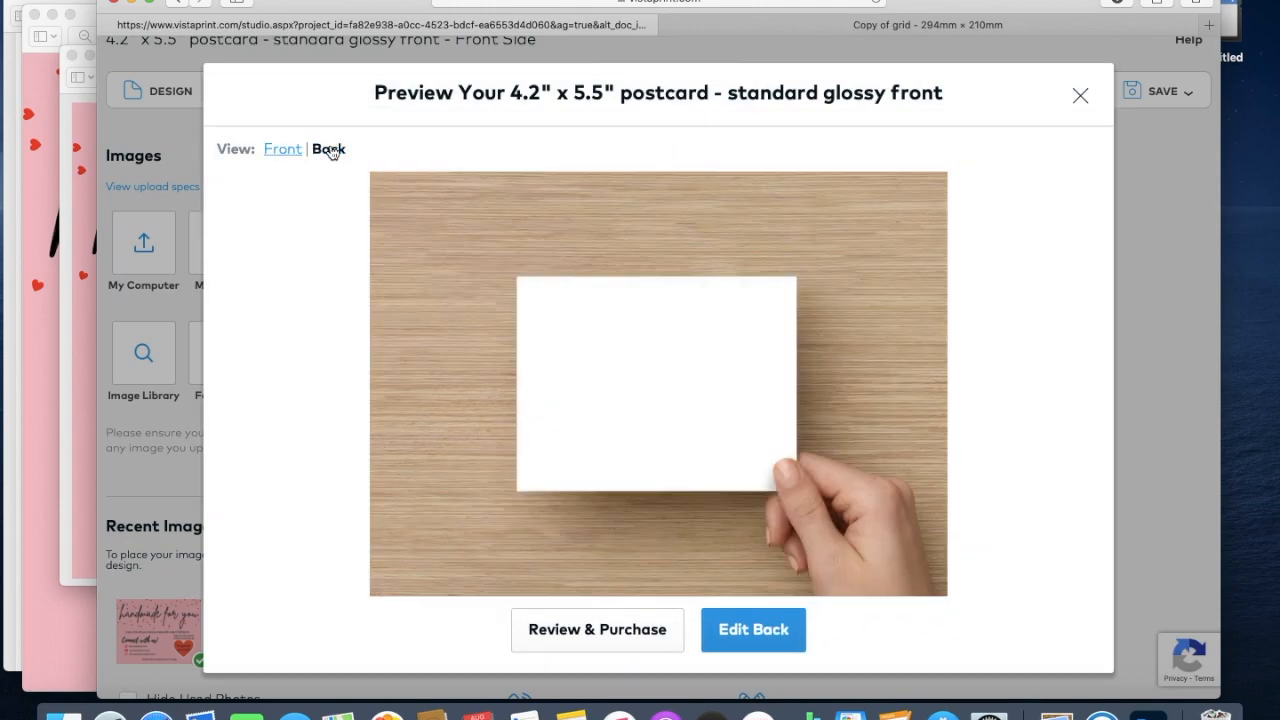
click(678, 645)
scroll(670, 630, down, 4)
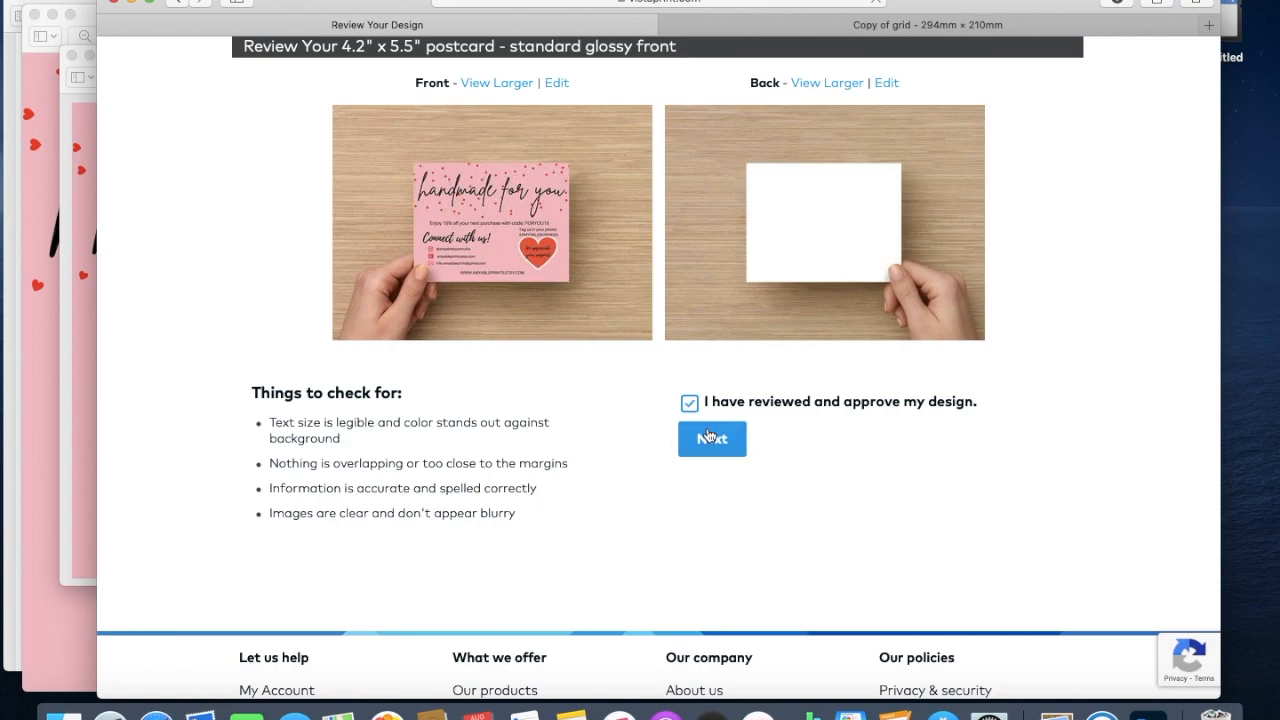
click(713, 444)
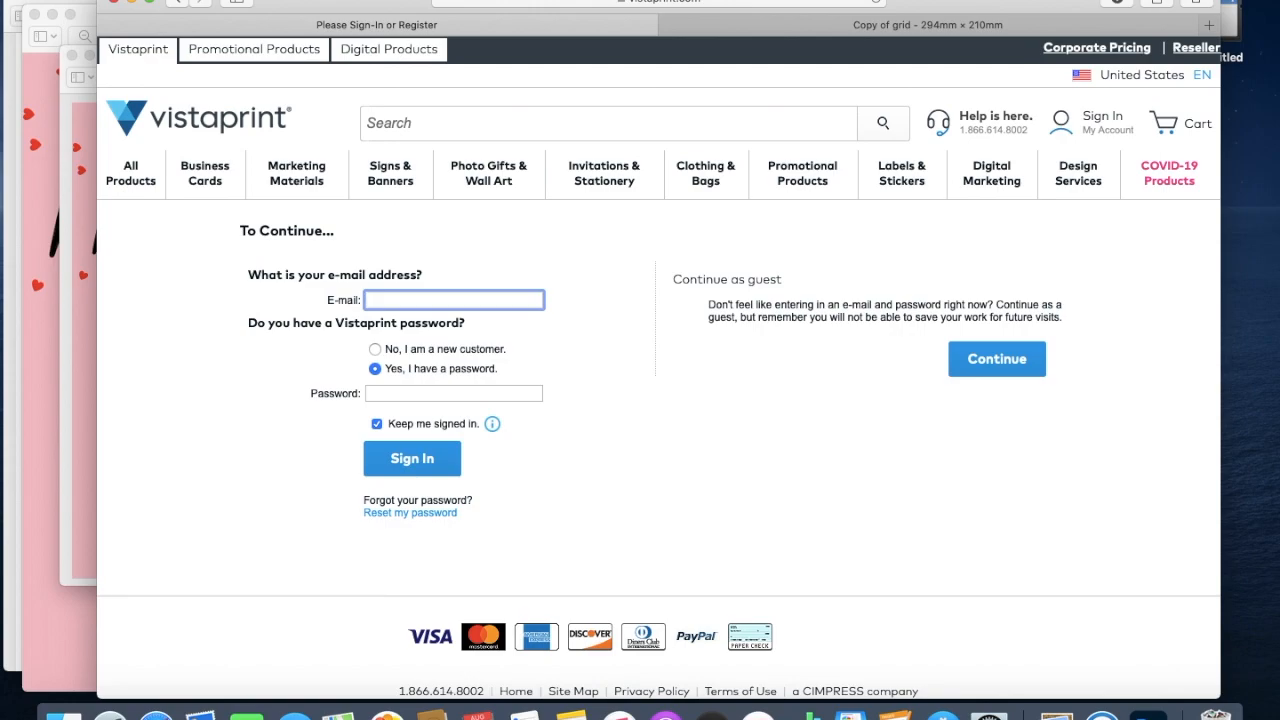
key(super+shift+3)
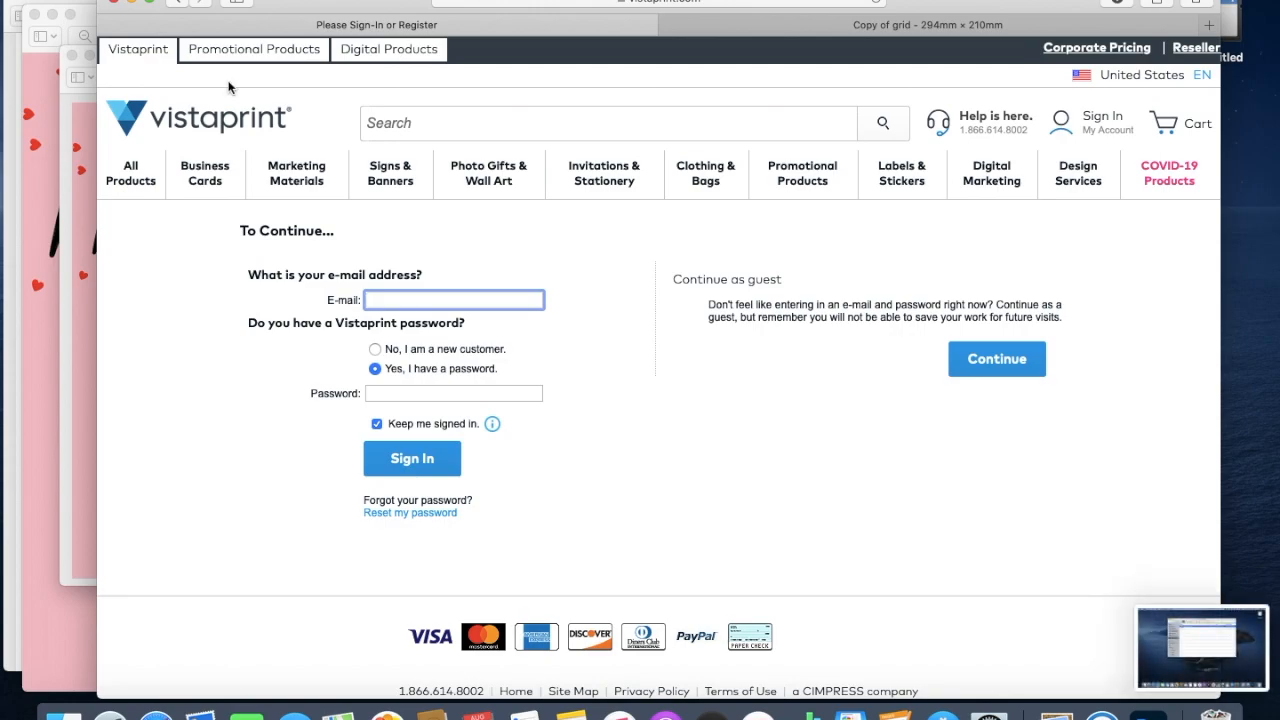